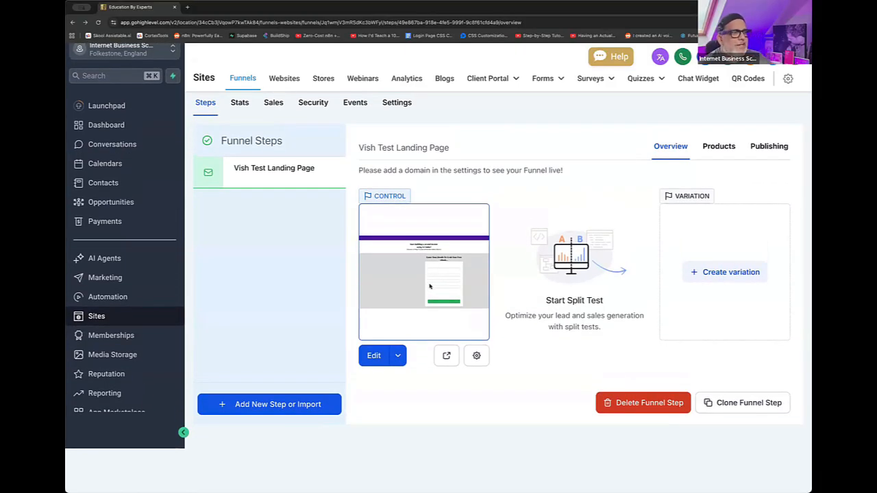
# - Preview the Vish Test Landing Page, examine its headline, eBook opt-in form and author introduction, and close the preview
pyautogui.scroll(-1, 419, 356)
pyautogui.click(447, 328)
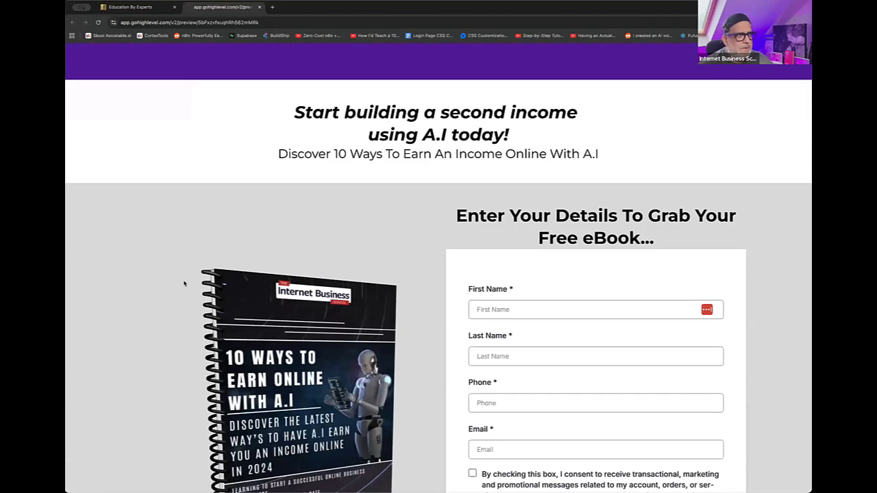
pyautogui.scroll(-5, 401, 280)
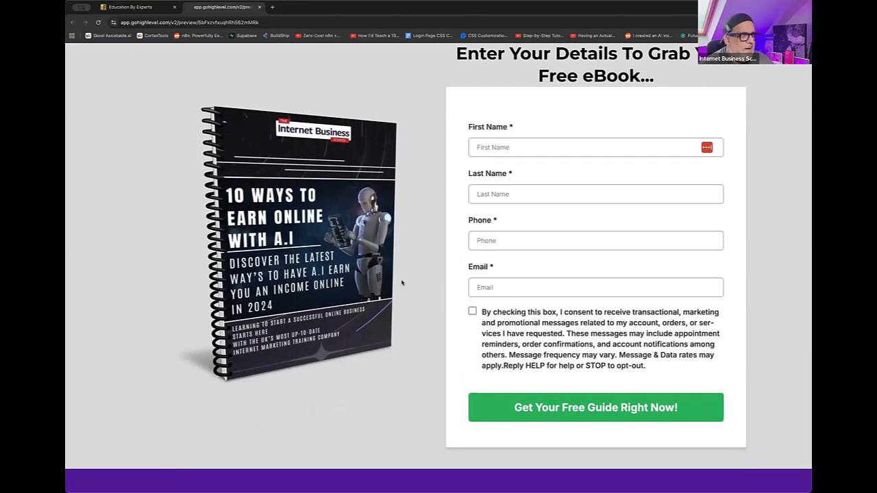
pyautogui.scroll(-1, 404, 288)
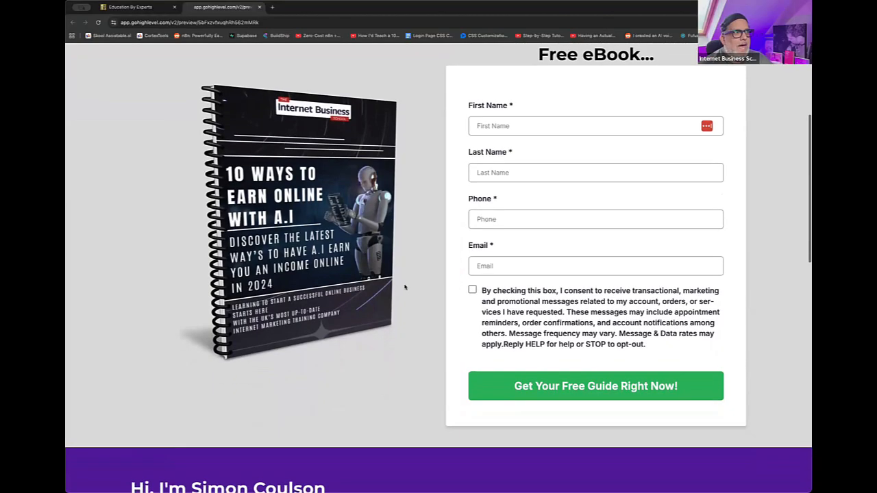
pyautogui.scroll(5, 404, 287)
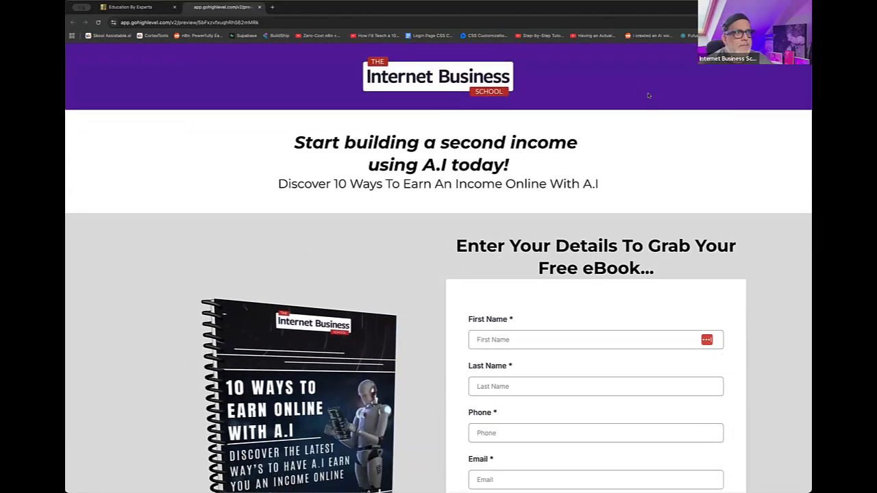
pyautogui.scroll(-2, 654, 89)
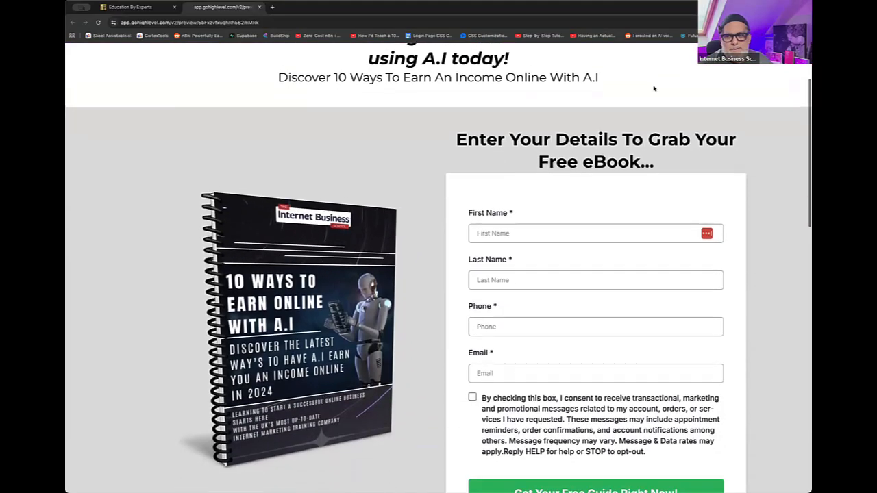
pyautogui.scroll(-1, 654, 89)
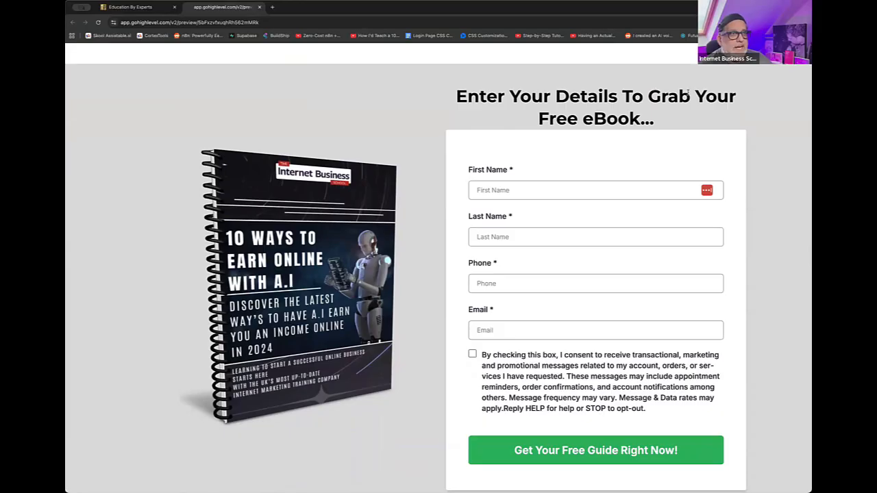
pyautogui.scroll(1, 654, 88)
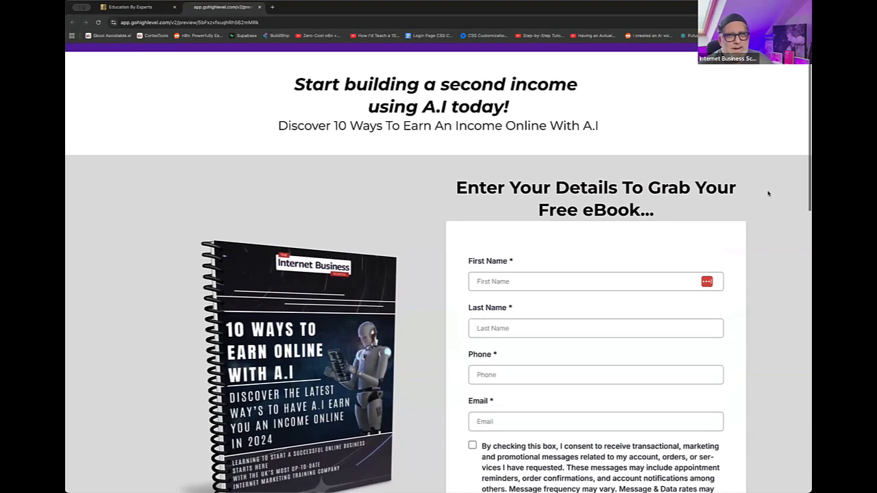
pyautogui.scroll(-3, 768, 192)
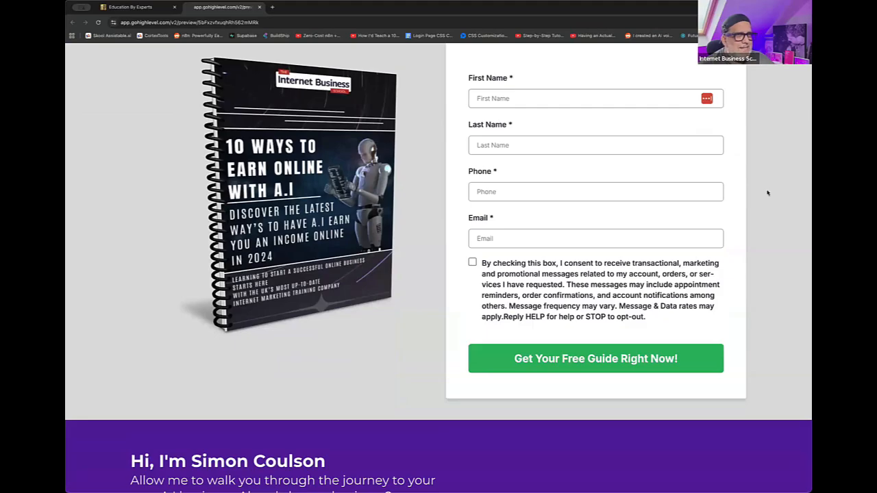
pyautogui.scroll(-5, 769, 193)
pyautogui.scroll(-3, 767, 192)
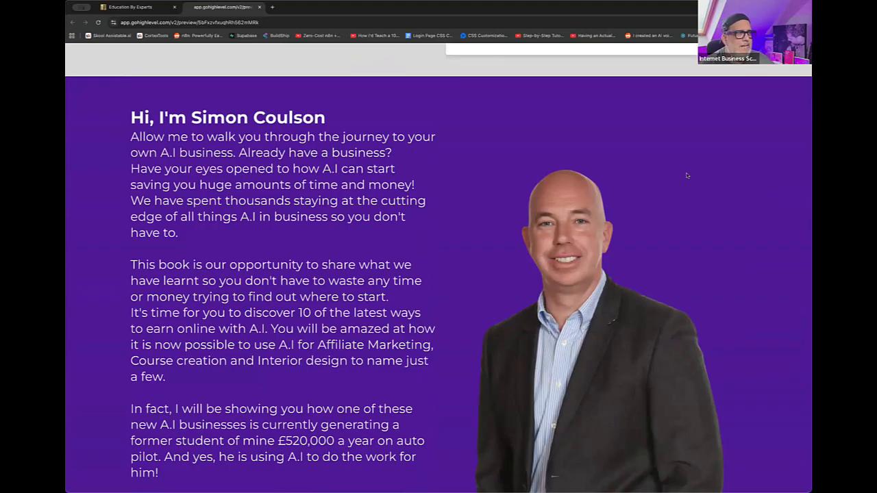
pyautogui.scroll(-6, 686, 175)
pyautogui.scroll(7, 686, 175)
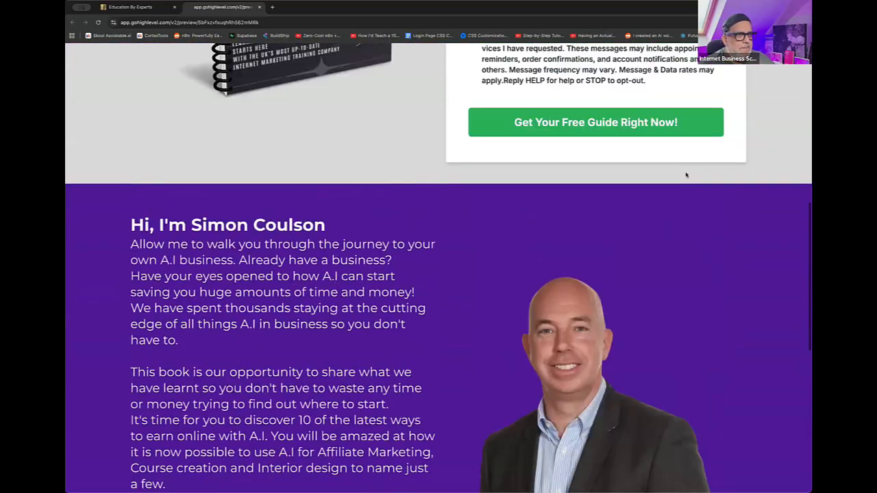
pyautogui.scroll(7, 686, 175)
pyautogui.scroll(-3, 682, 174)
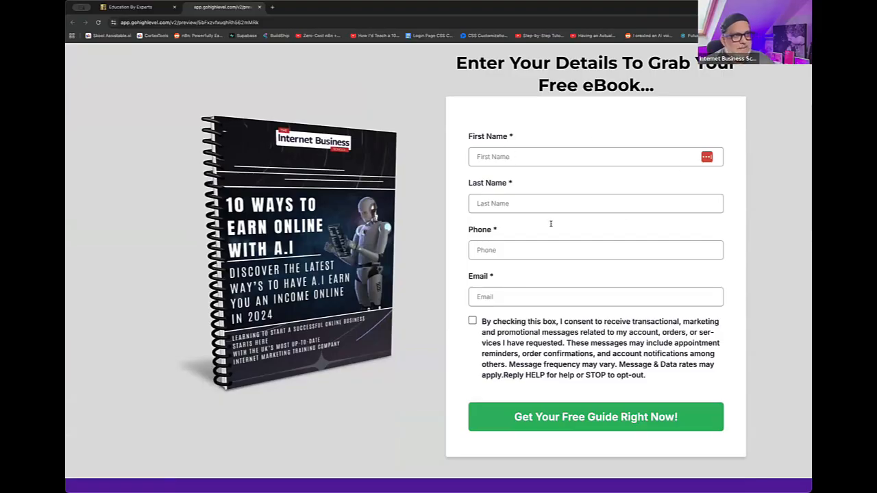
pyautogui.scroll(1, 558, 260)
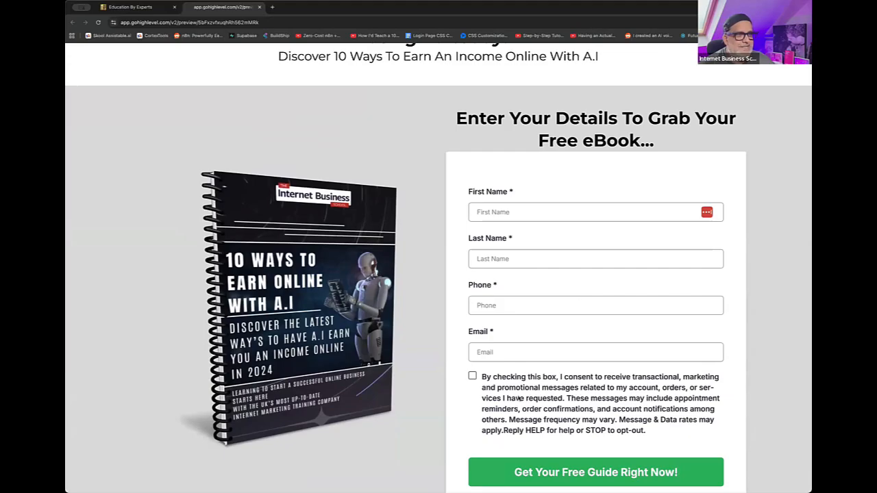
pyautogui.scroll(-3, 541, 411)
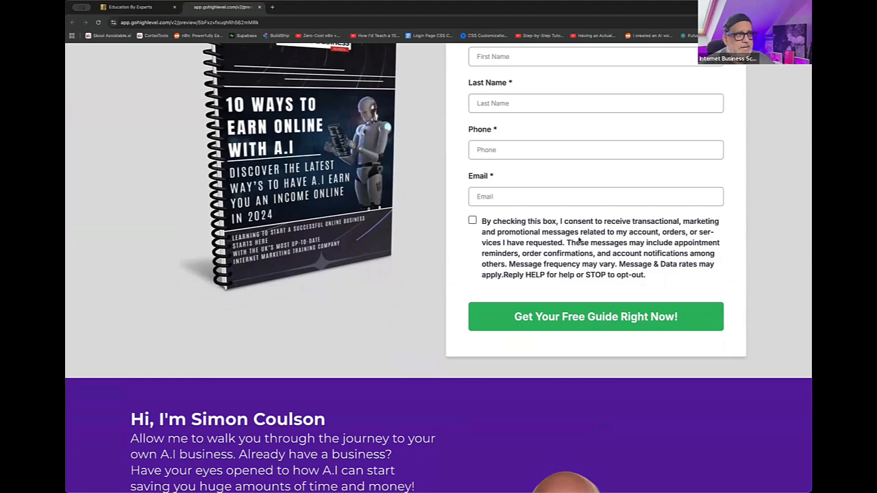
pyautogui.scroll(5, 579, 238)
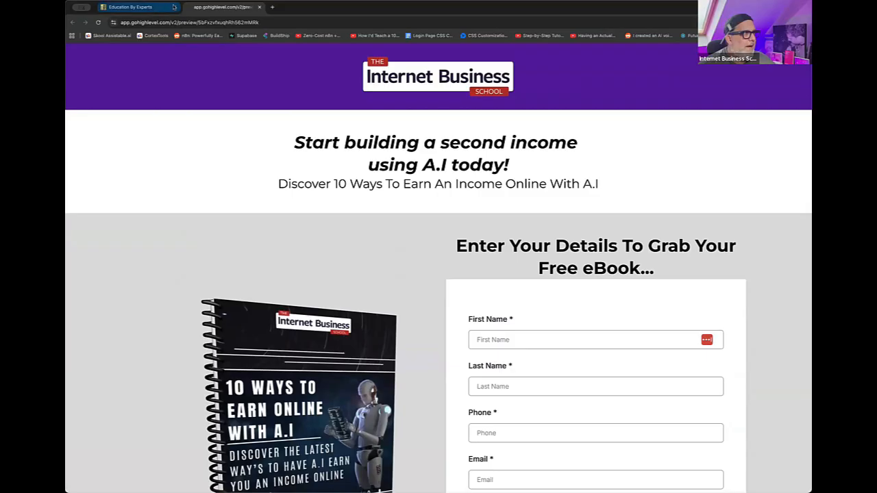
pyautogui.click(259, 7)
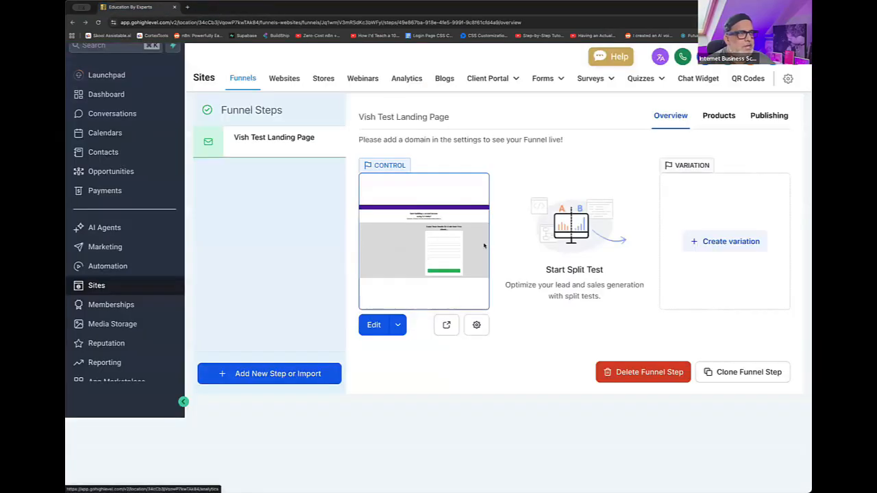
# - Go to the automation workflows and open the "Lead Magnet Delivery Test example" workflow
pyautogui.click(107, 266)
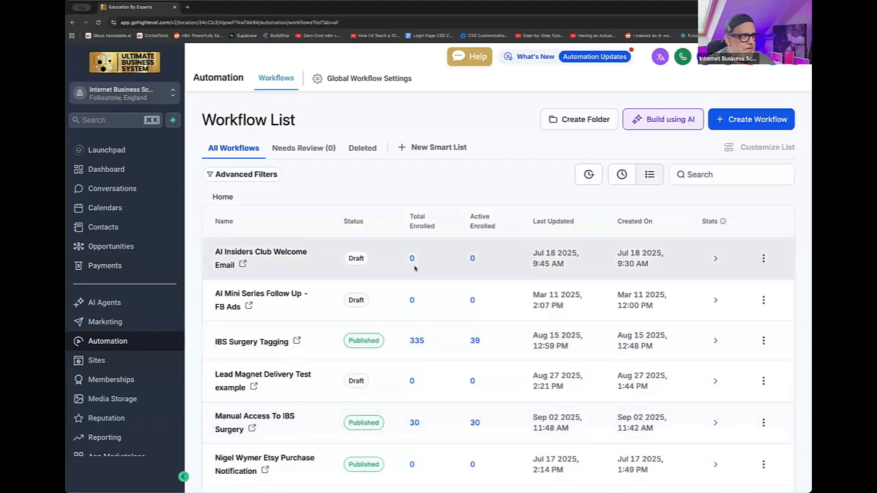
pyautogui.scroll(-2, 416, 273)
pyautogui.scroll(-1, 416, 272)
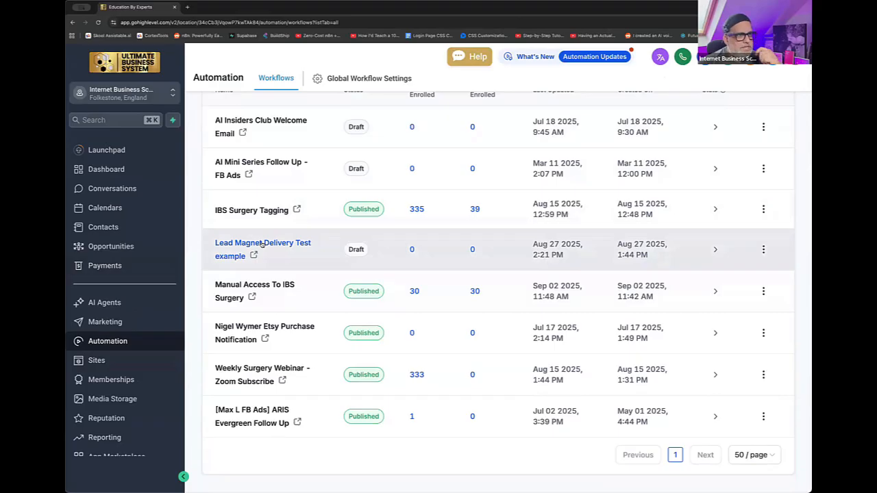
pyautogui.click(261, 244)
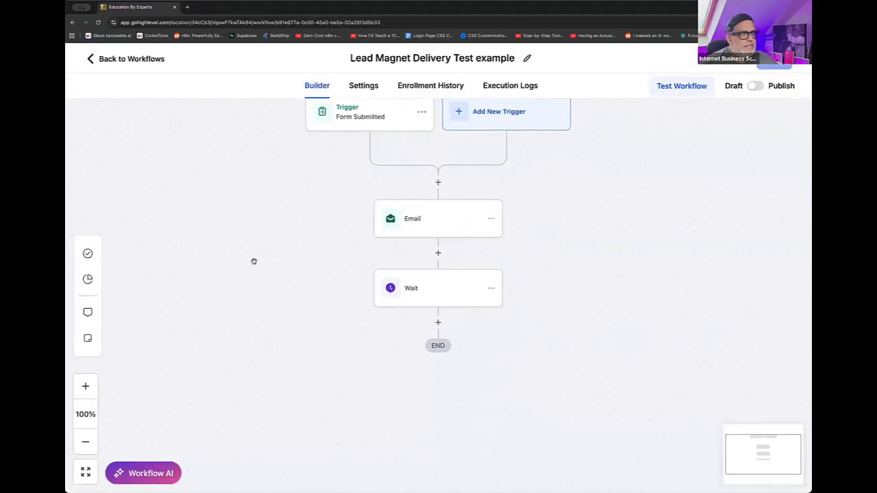
# - Inspect the Form Submitted trigger's settings and form filter, and close them without changes
pyautogui.moveTo(258, 260); pyautogui.dragTo(286, 321)
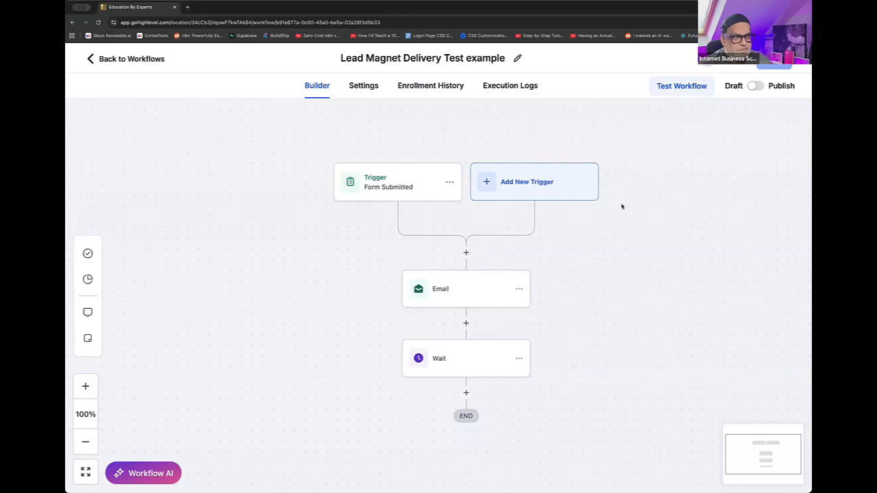
pyautogui.moveTo(560, 217); pyautogui.dragTo(445, 244)
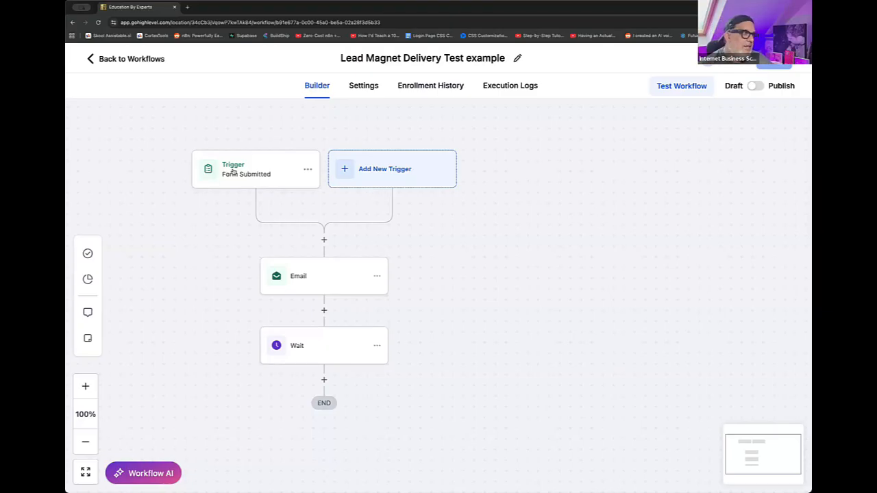
pyautogui.moveTo(234, 171); pyautogui.dragTo(235, 171)
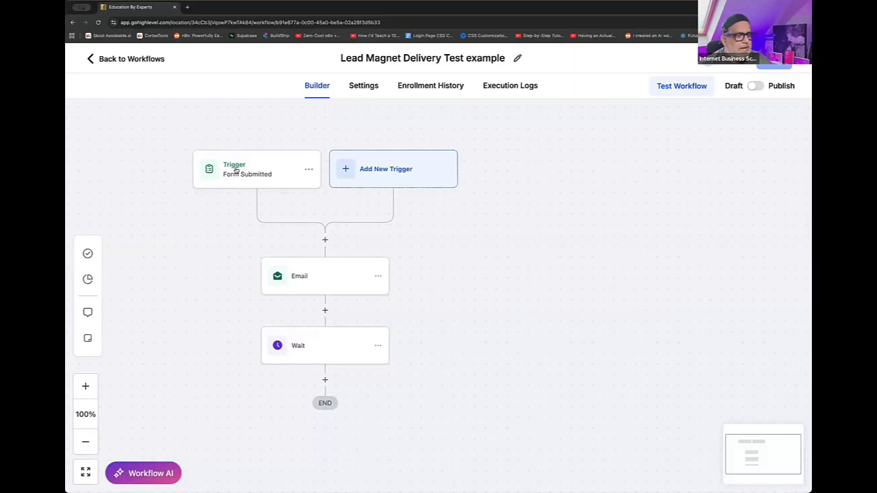
pyautogui.click(235, 171)
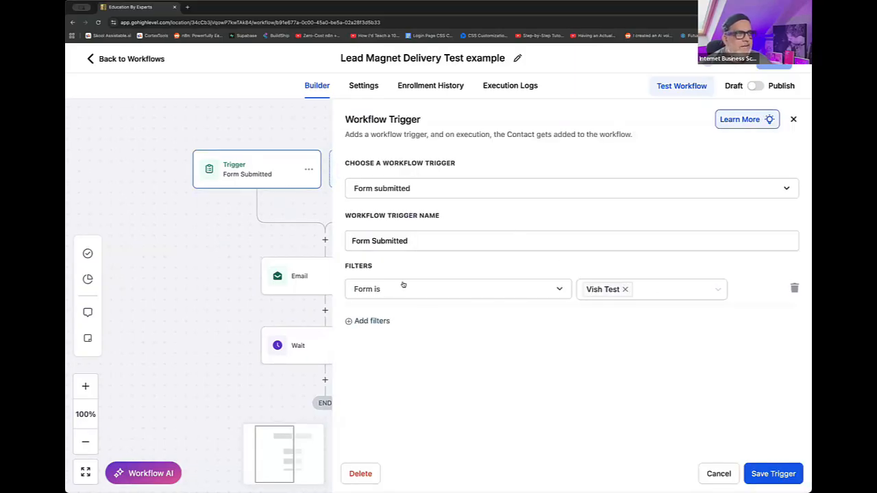
pyautogui.click(637, 292)
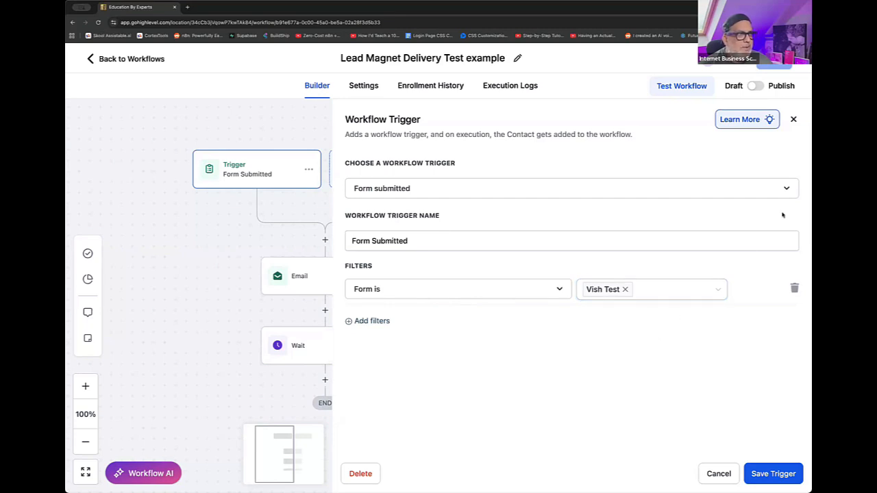
pyautogui.click(795, 121)
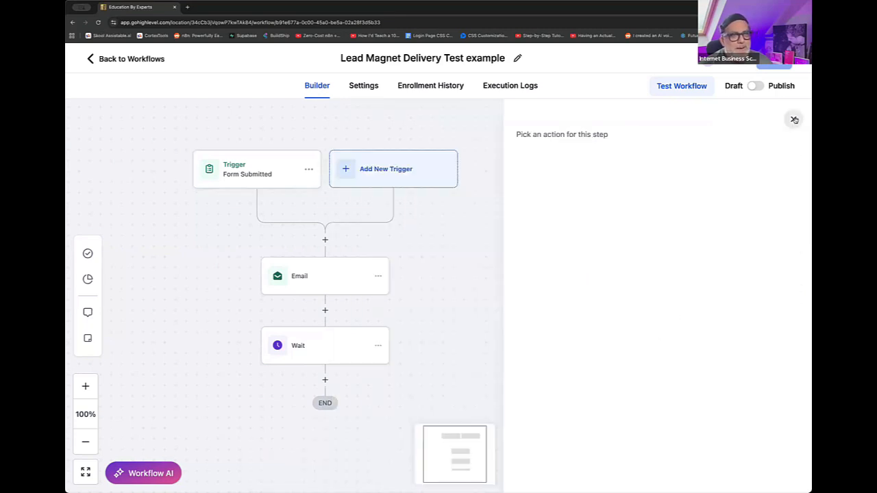
# - Search the new trigger options for "tag", view the Contact Tag trigger's settings, and close them without saving
pyautogui.click(419, 165)
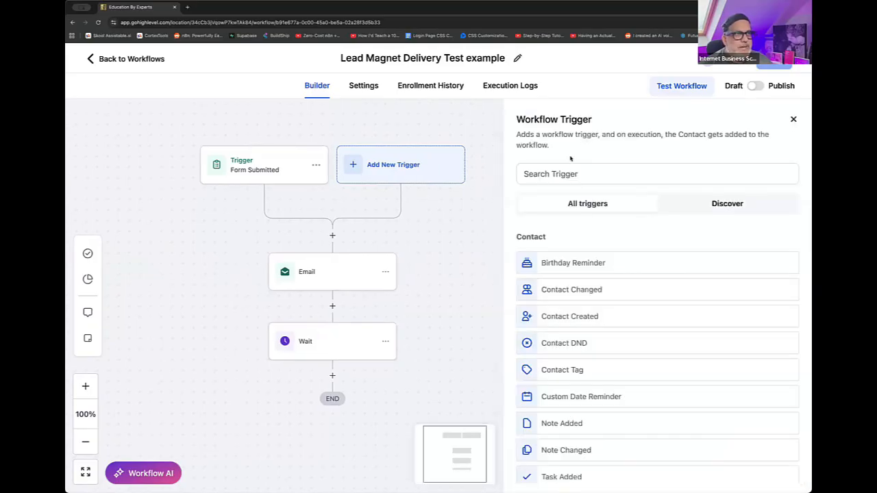
pyautogui.click(580, 171)
pyautogui.write('tag')
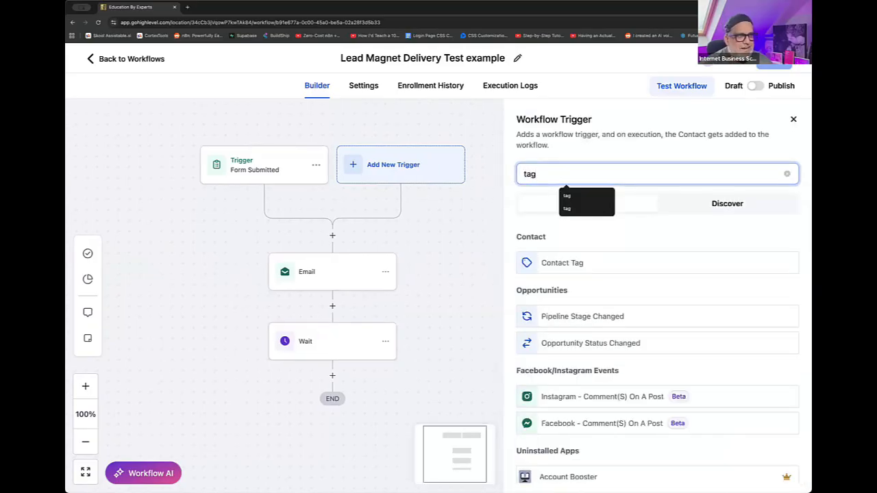
pyautogui.click(598, 265)
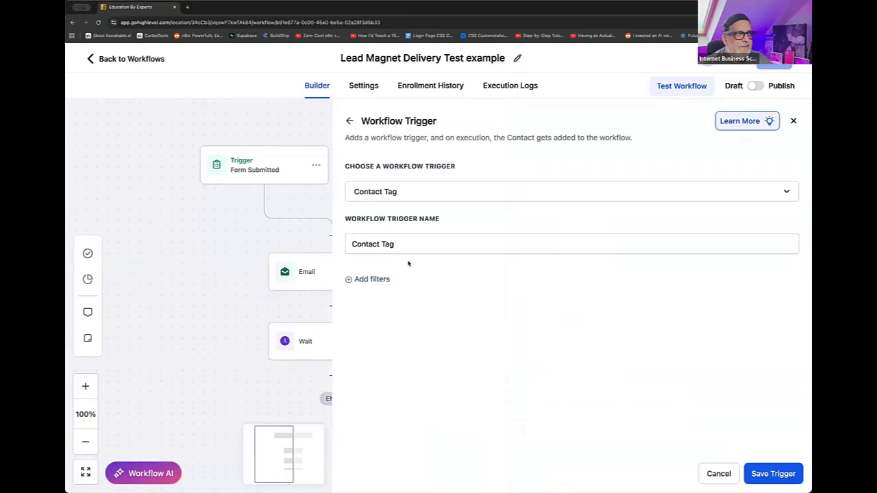
pyautogui.scroll(-1, 732, 198)
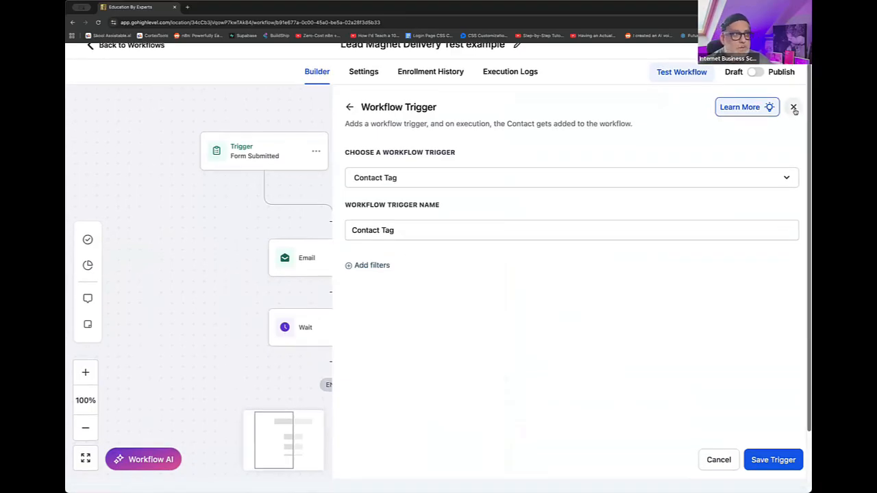
pyautogui.click(794, 107)
# - Browse the available Contact and Events triggers, and recheck the Form Submitted trigger's settings without saving
pyautogui.click(407, 150)
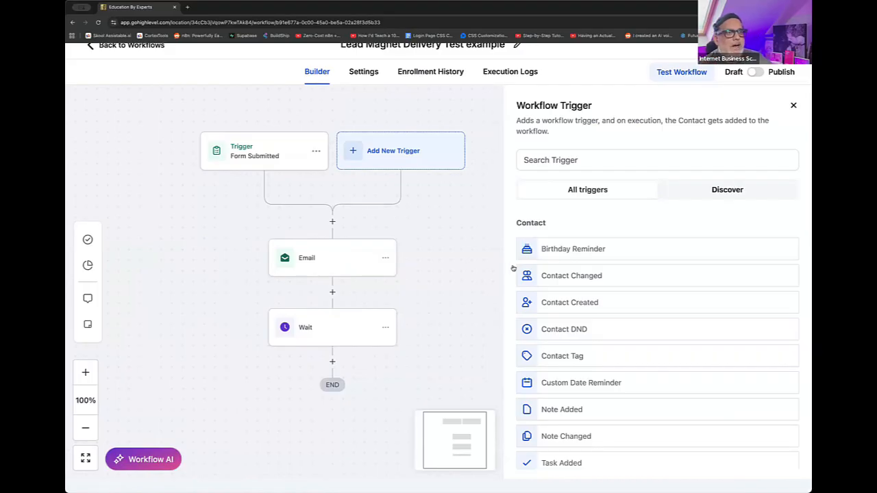
pyautogui.scroll(-1, 605, 389)
pyautogui.scroll(-3, 605, 389)
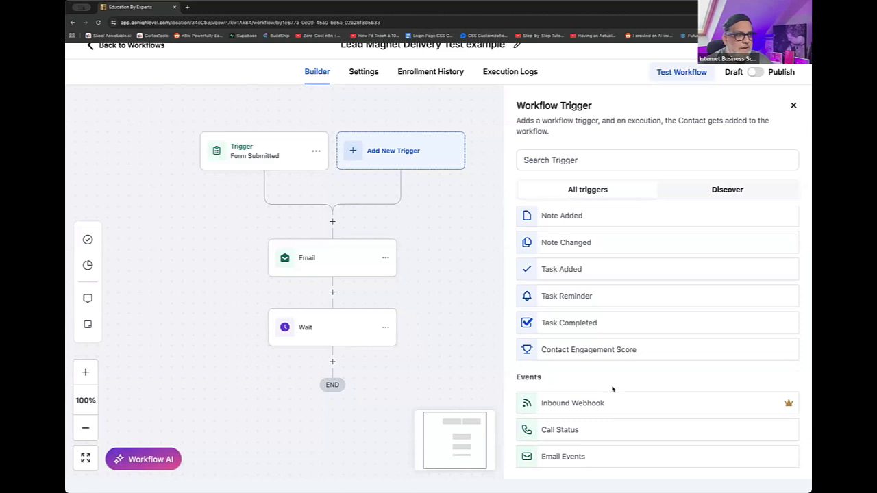
pyautogui.scroll(-3, 612, 388)
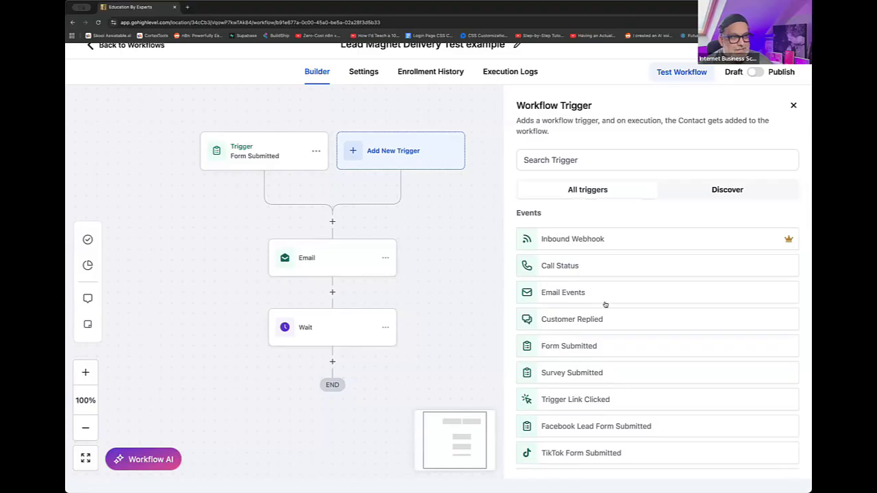
pyautogui.scroll(3, 606, 305)
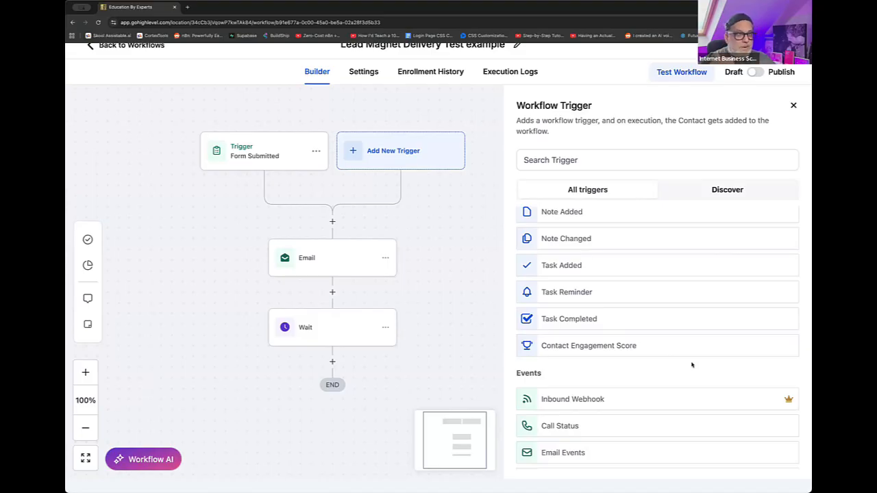
pyautogui.click(292, 155)
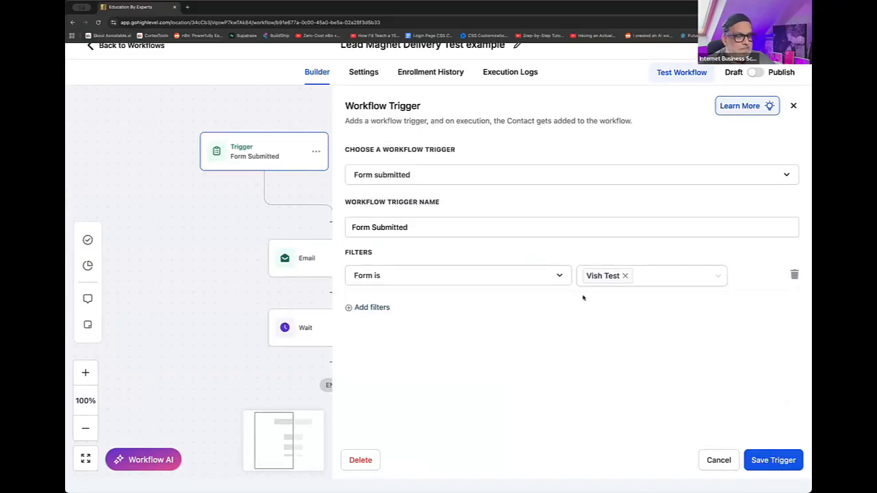
pyautogui.click(717, 460)
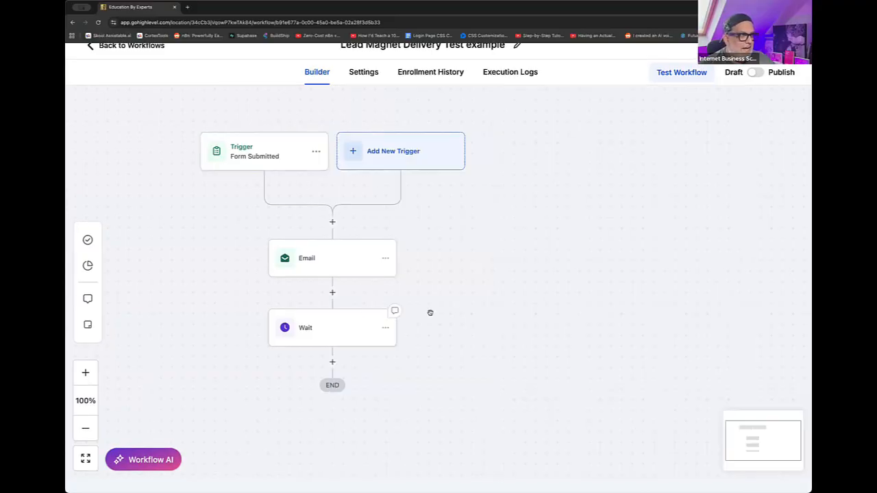
# - View the Email action's settings, and recheck the Form Submitted trigger's form filter without saving
pyautogui.click(314, 268)
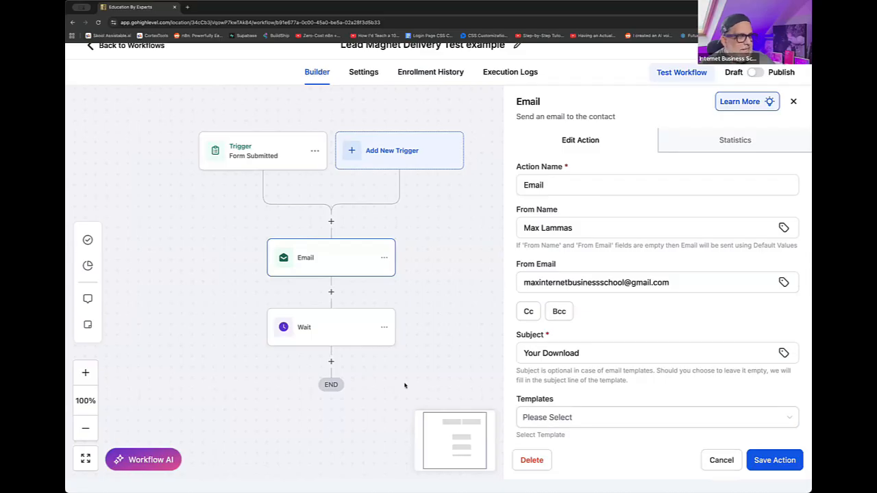
pyautogui.hscroll(-1, 408, 386)
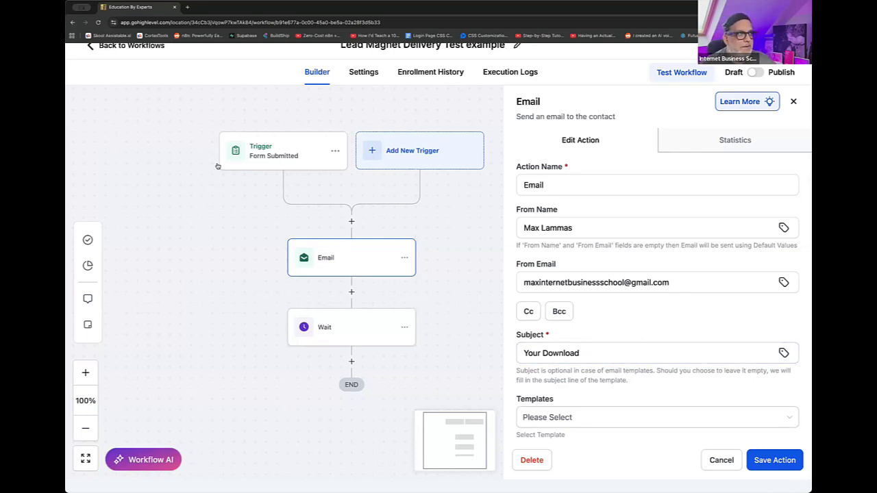
pyautogui.click(283, 154)
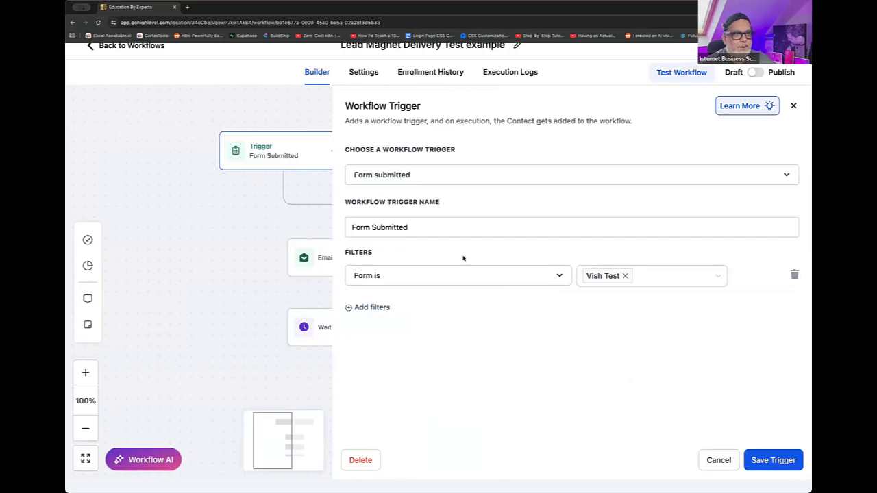
pyautogui.click(719, 460)
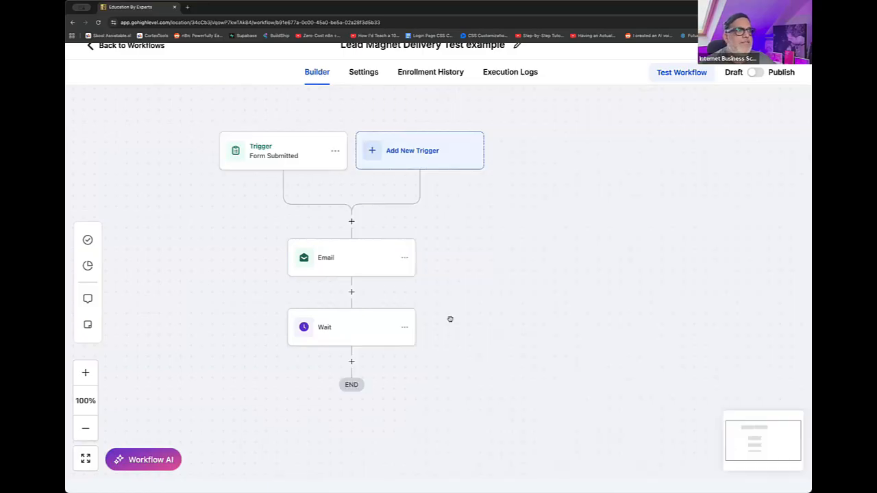
# - Open the Email action's settings and review its From Name and From Email sender details
pyautogui.click(377, 256)
pyautogui.click(732, 283)
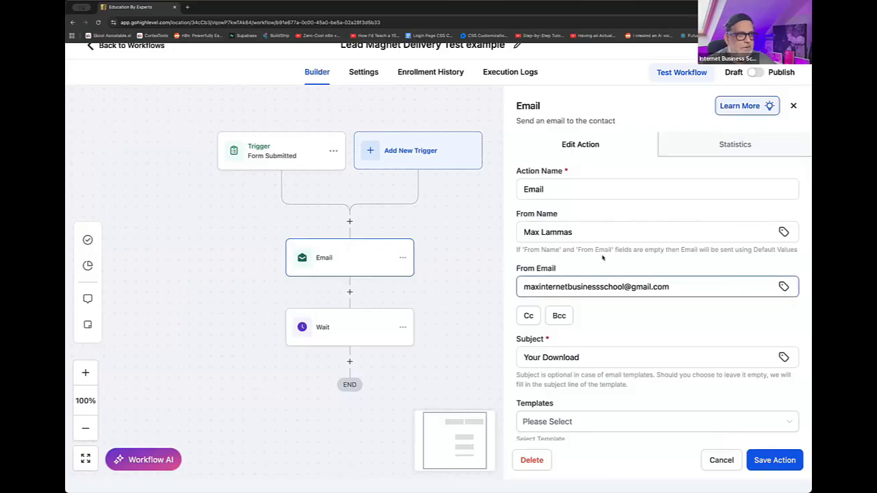
pyautogui.moveTo(582, 231); pyautogui.dragTo(509, 228)
pyautogui.click(699, 285)
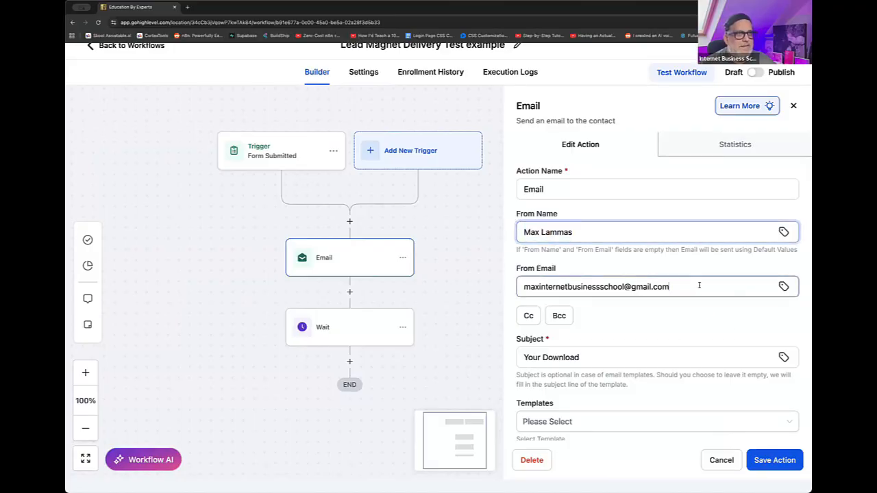
pyautogui.moveTo(699, 286); pyautogui.dragTo(497, 283)
pyautogui.scroll(-2, 712, 305)
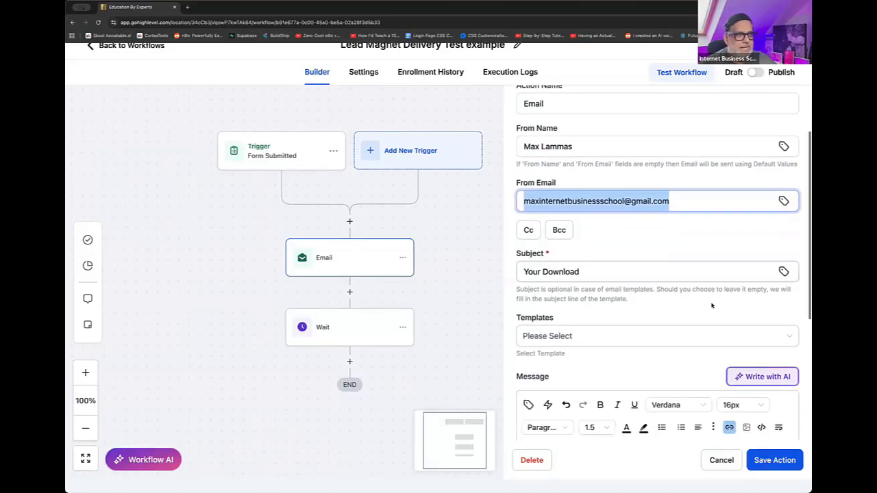
pyautogui.scroll(-2, 712, 306)
# - Insert the contact's First Name merge field followed by a comma before "Your Download" in the email subject
pyautogui.moveTo(593, 177); pyautogui.dragTo(512, 169)
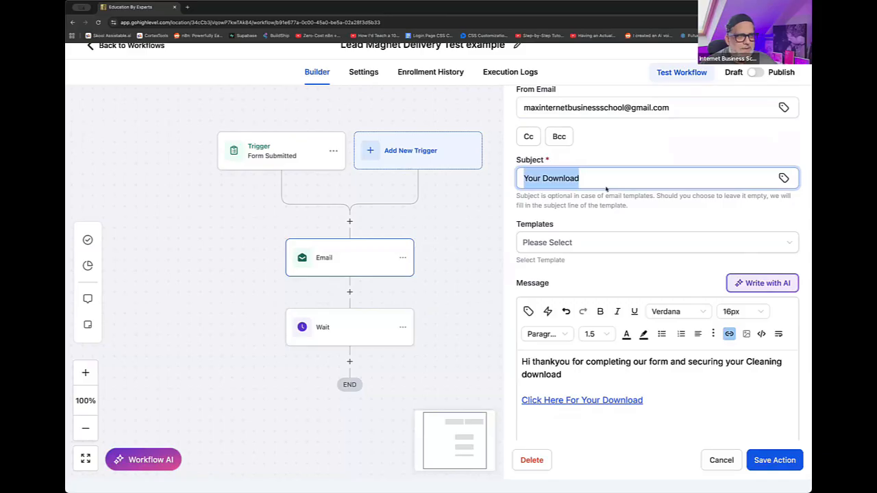
pyautogui.click(595, 179)
pyautogui.moveTo(595, 179); pyautogui.dragTo(528, 175)
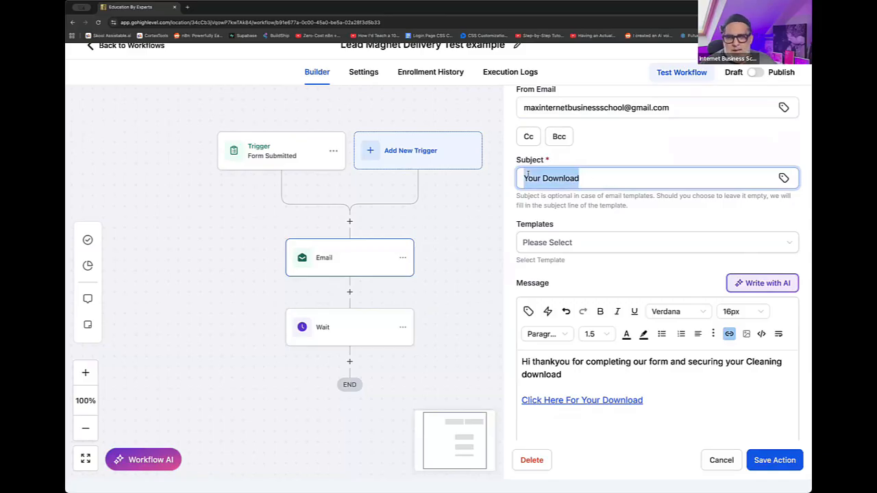
pyautogui.click(528, 175)
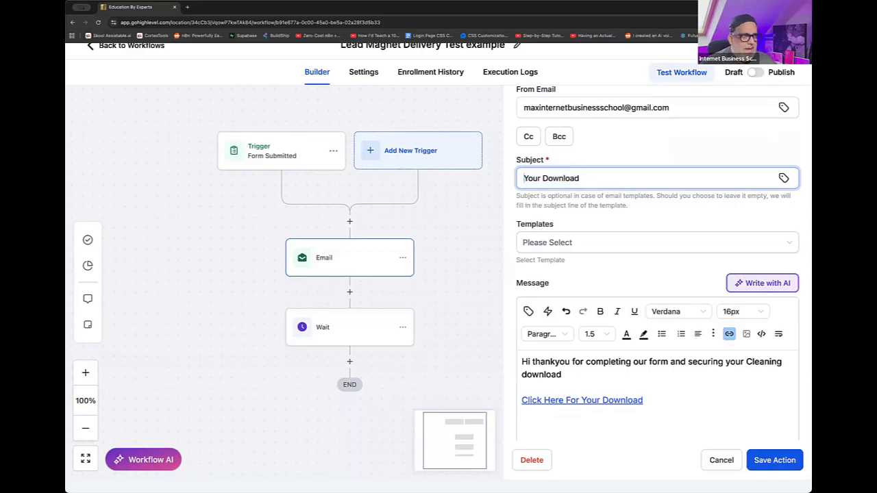
pyautogui.click(784, 179)
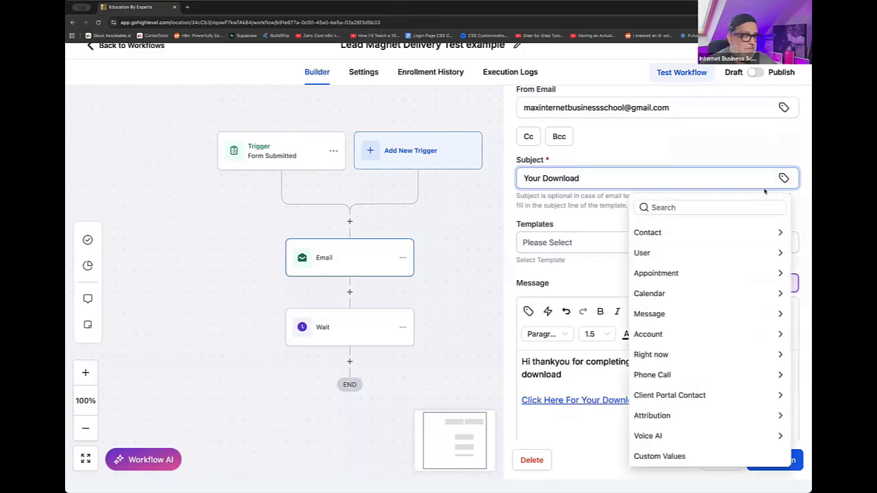
pyautogui.click(697, 235)
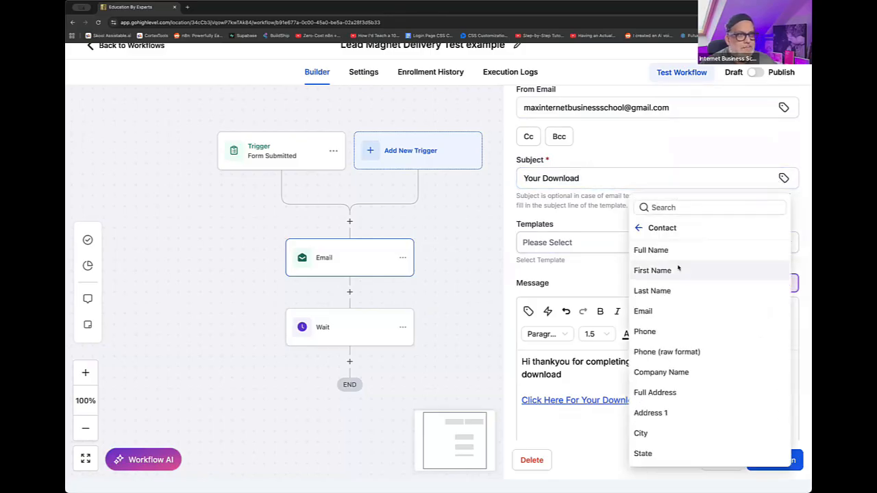
pyautogui.click(677, 267)
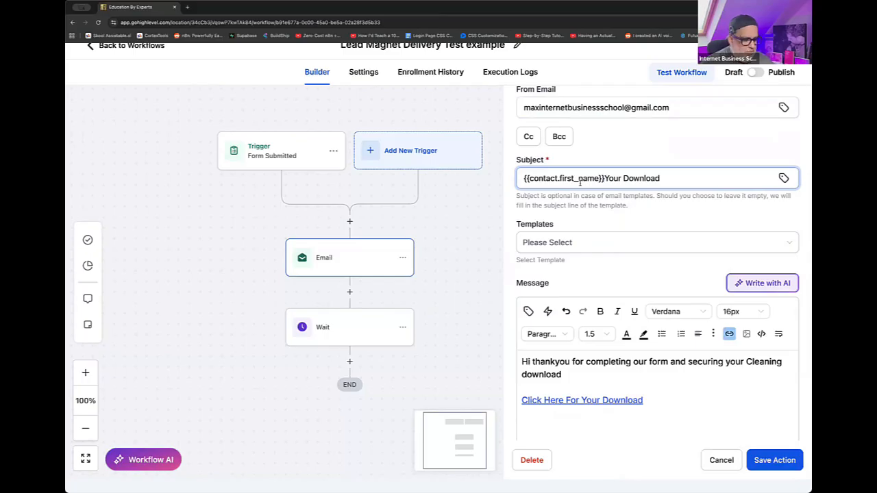
pyautogui.write(',')
pyautogui.scroll(1, 583, 184)
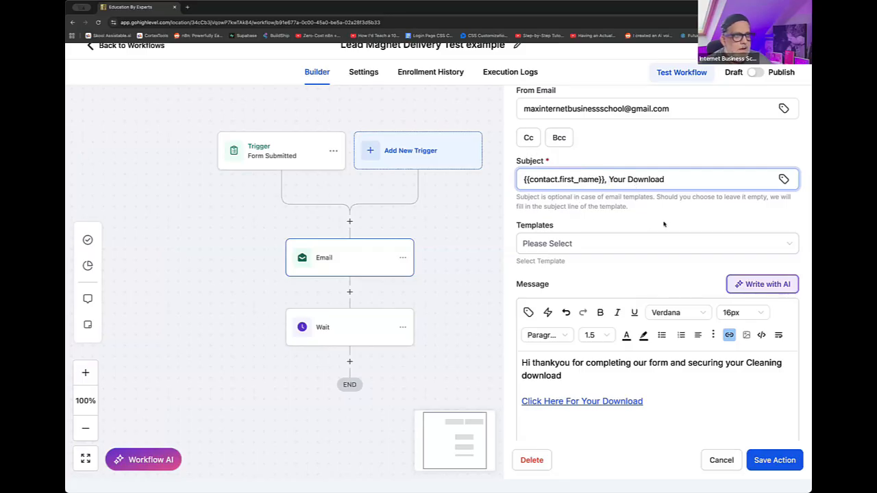
# - Add the greeting "Hi {{contact.first_name}}," above the existing message text, using the contact's First Name merge field
pyautogui.scroll(-4, 633, 243)
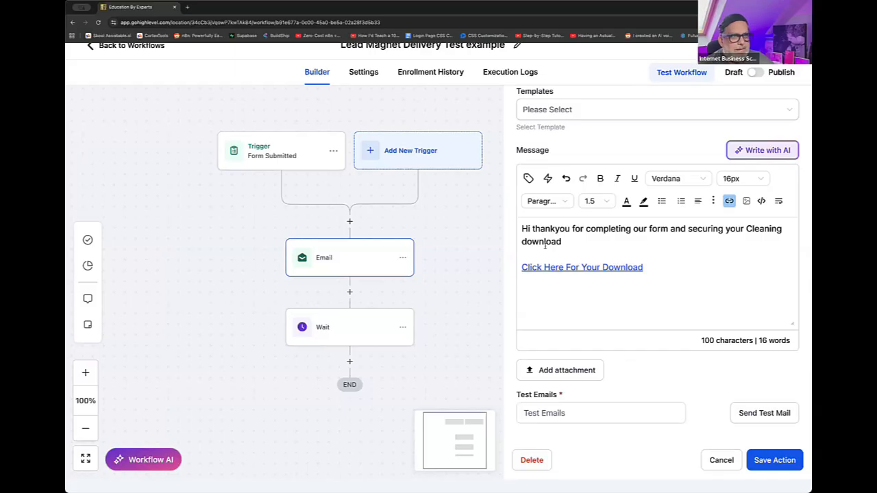
pyautogui.click(577, 242)
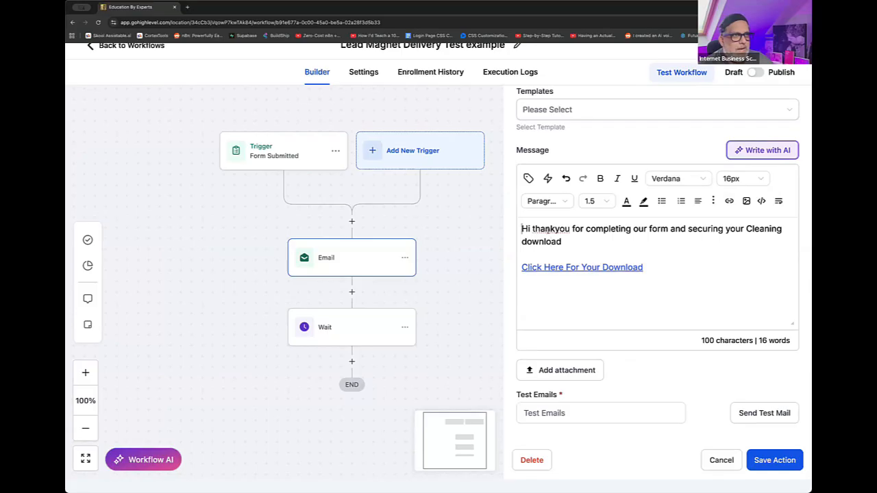
pyautogui.moveTo(522, 229); pyautogui.dragTo(568, 241)
pyautogui.press('Left')
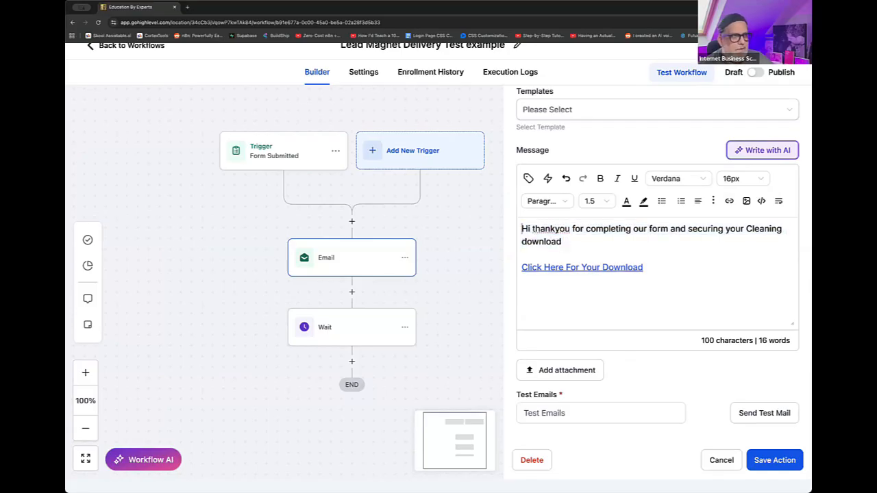
pyautogui.press('Return')
pyautogui.press('Return')
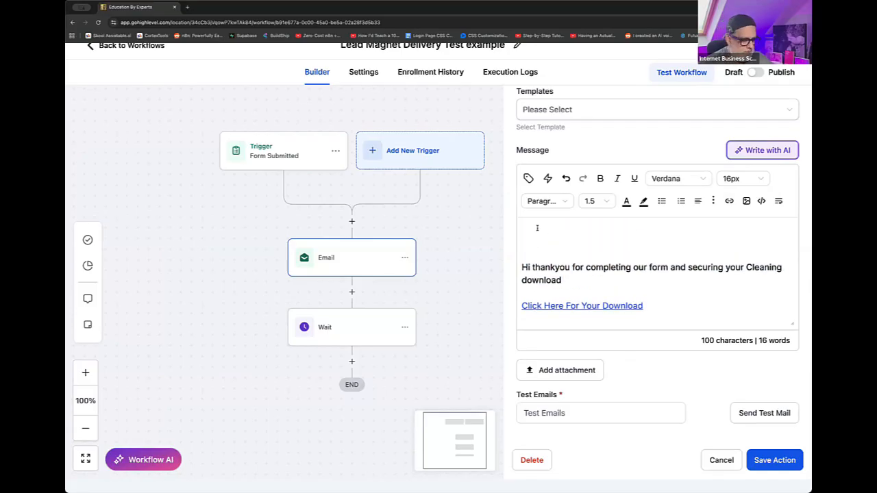
pyautogui.write('Hi')
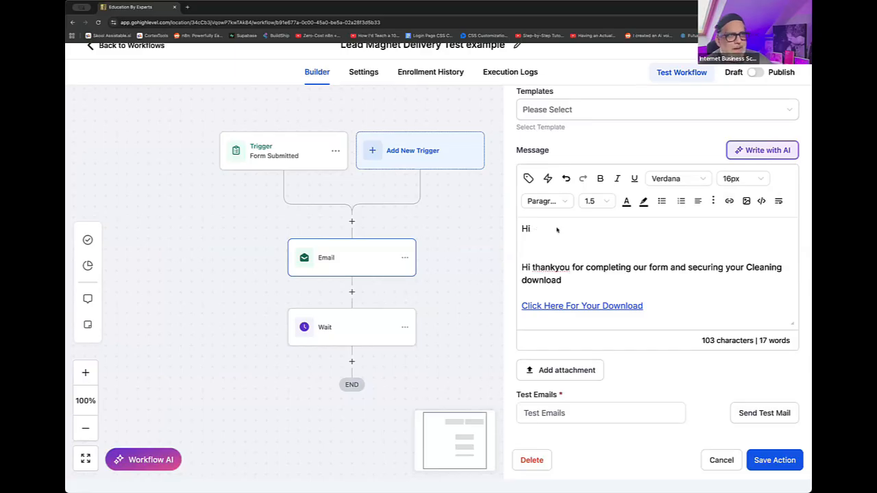
pyautogui.click(529, 180)
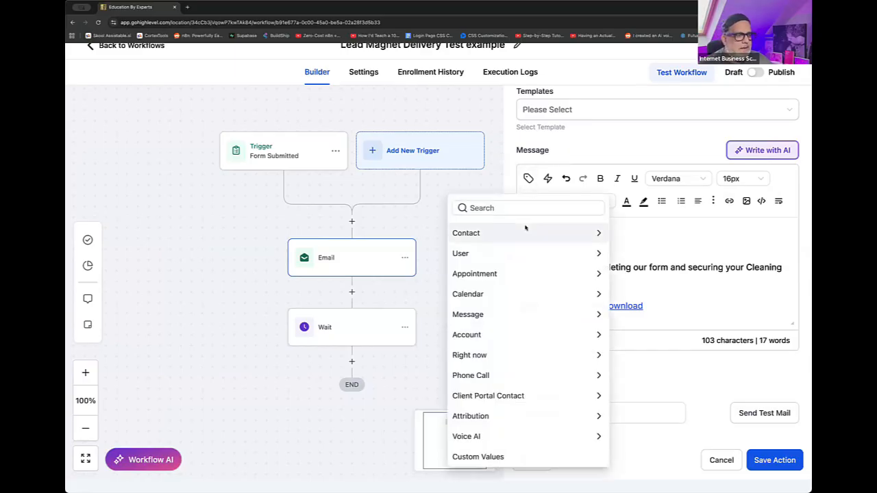
pyautogui.click(527, 231)
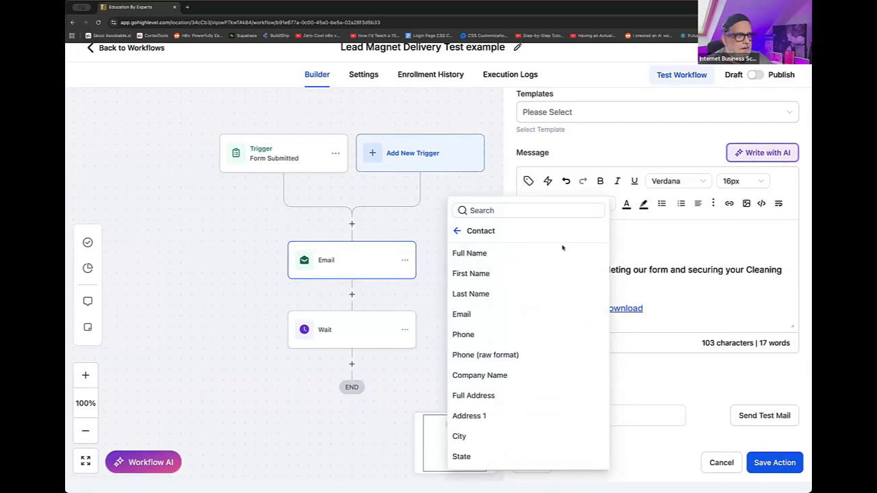
pyautogui.click(473, 274)
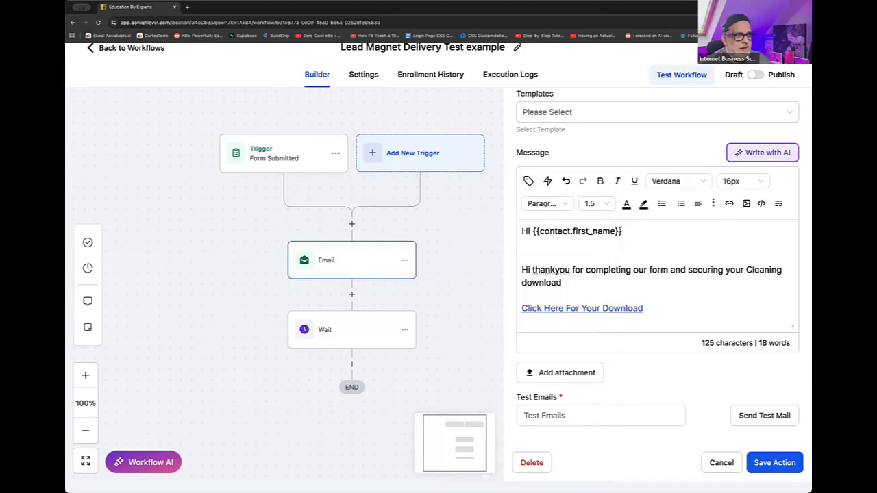
pyautogui.write(',')
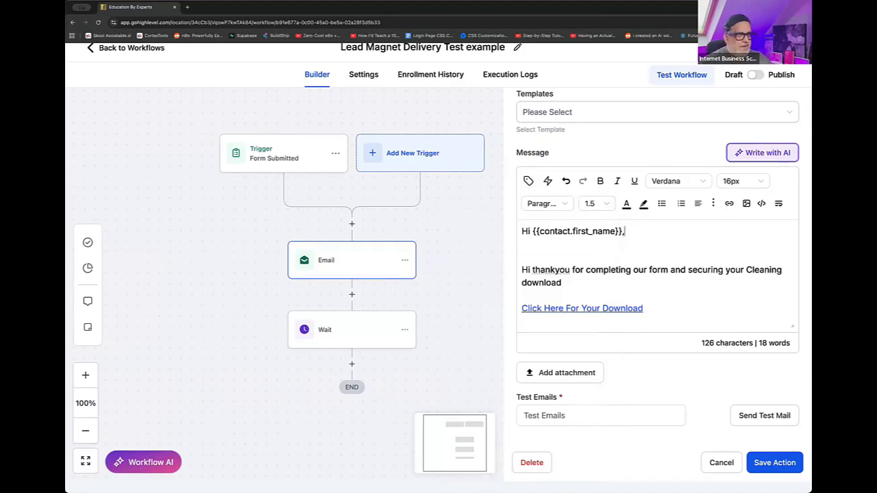
# - Add the paragraph "Thanks for completing the form and requesting your guide on how to use A.I as a revenue generation tool in business." below the greeting
pyautogui.press('Return')
pyautogui.press('Return')
pyautogui.write('THanksf')
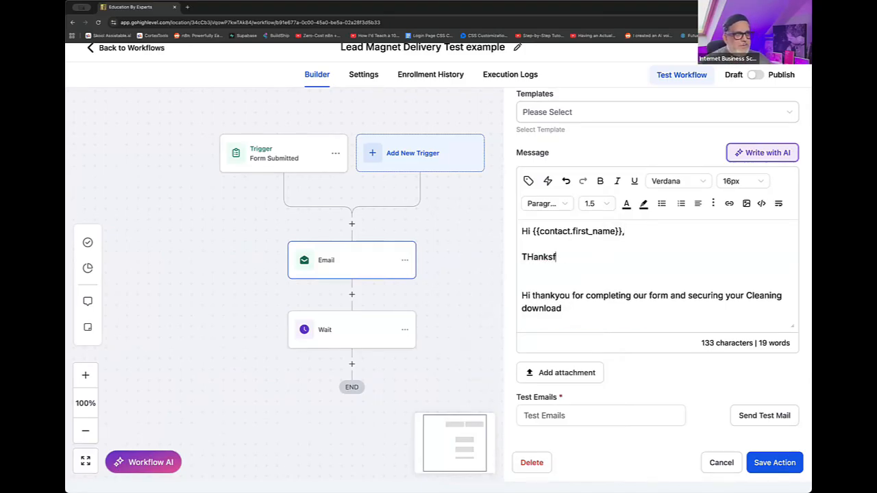
pyautogui.press('BackSpace')
pyautogui.press('BackSpace')
pyautogui.press('BackSpace')
pyautogui.press('BackSpace')
pyautogui.press('BackSpace')
pyautogui.press('BackSpace')
pyautogui.write('hanks ')
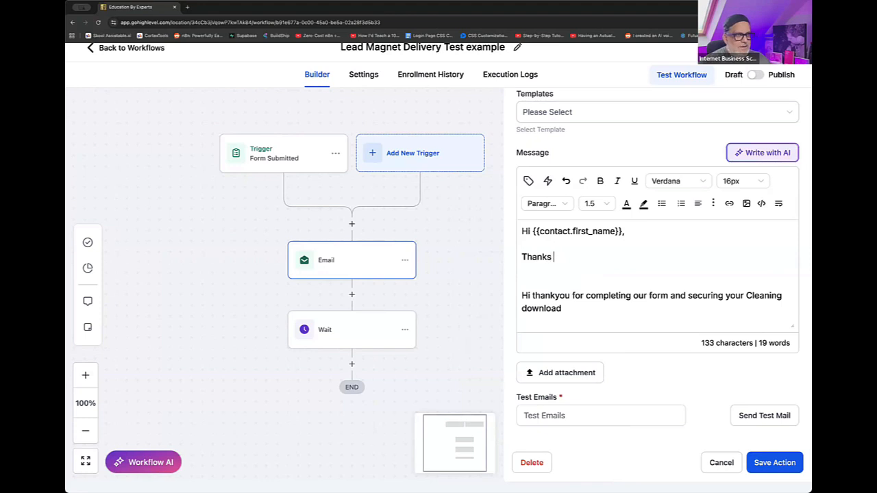
pyautogui.write('for completi')
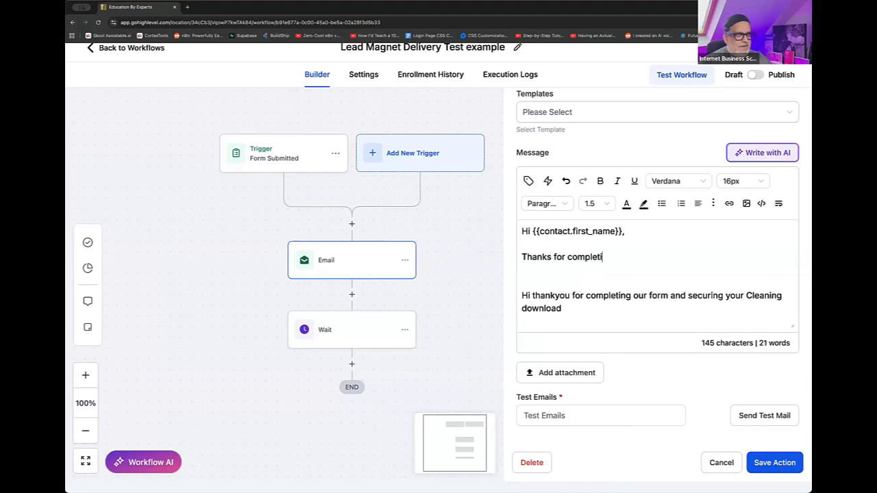
pyautogui.write('ng the form and ')
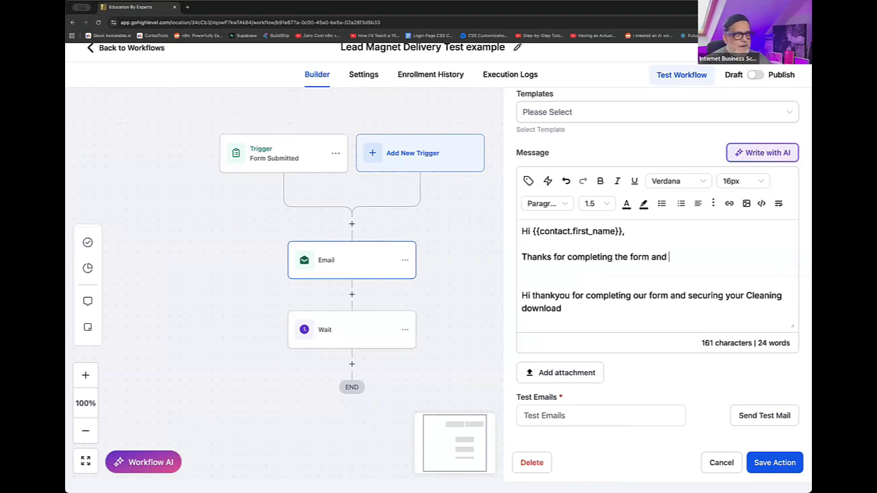
pyautogui.write('requesting your ')
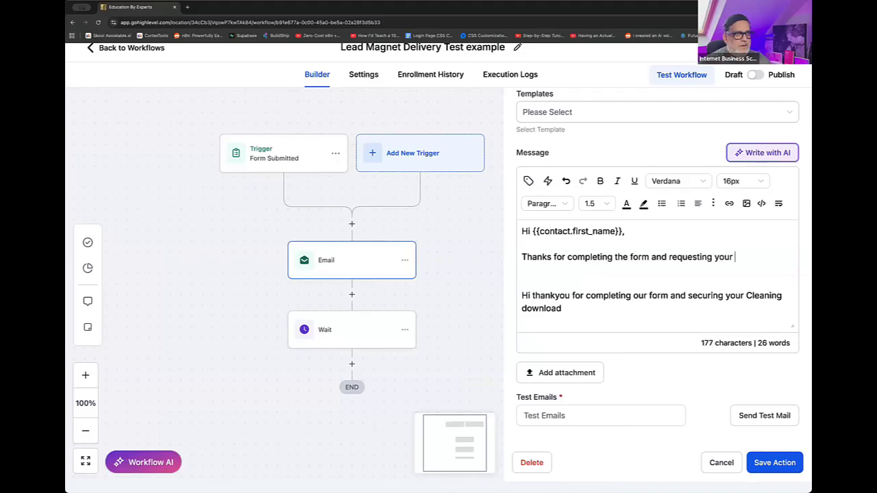
pyautogui.write('guide to')
pyautogui.press('BackSpace')
pyautogui.press('BackSpace')
pyautogui.press('BackSpace')
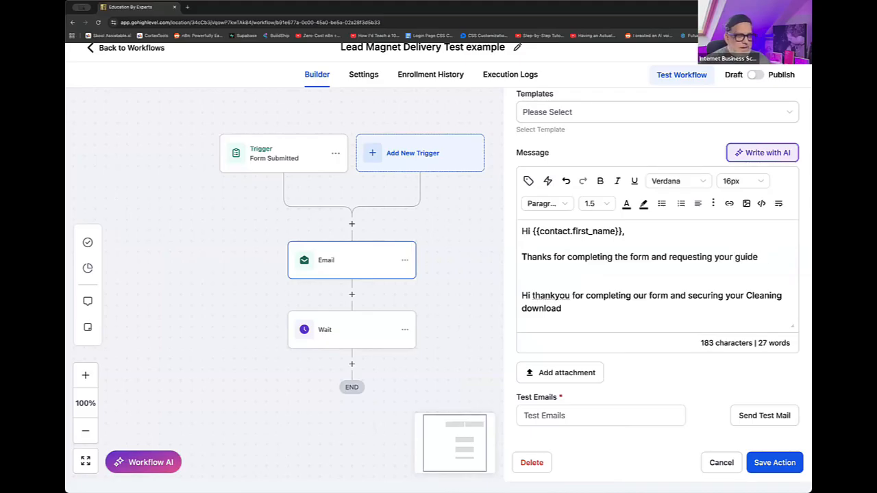
pyautogui.write('on how to use')
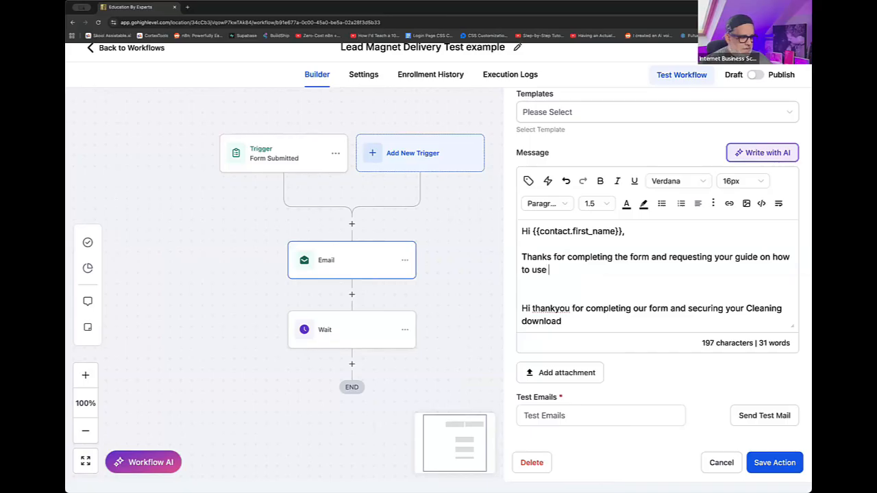
pyautogui.write(' AI as')
pyautogui.press('BackSpace')
pyautogui.press('BackSpace')
pyautogui.press('BackSpace')
pyautogui.press('BackSpace')
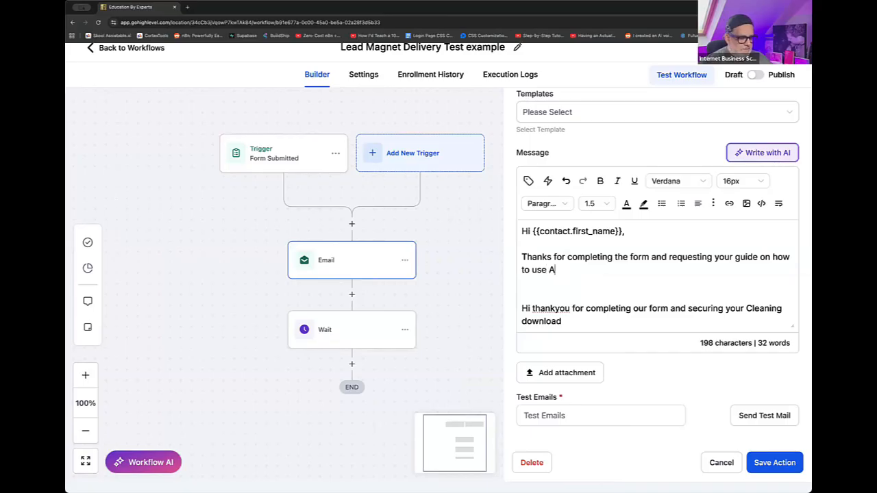
pyautogui.write('as')
pyautogui.press('BackSpace')
pyautogui.press('BackSpace')
pyautogui.press('BackSpace')
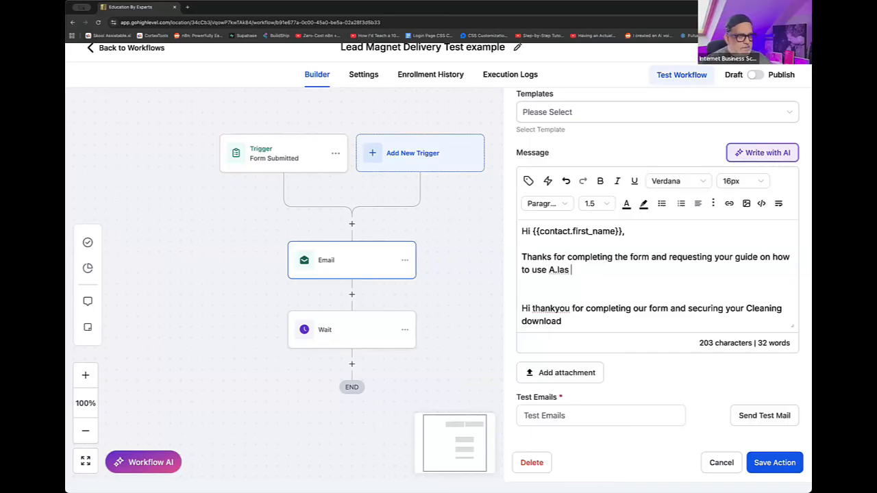
pyautogui.write('as a revenue generation tool in business.')
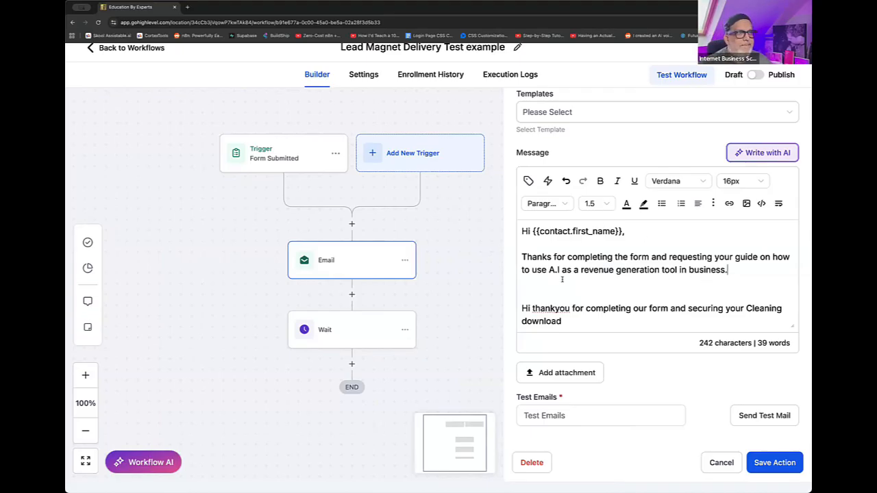
# - Replace the old cleaning download sentence in the message with "You can download your guide by clicking the link below."
pyautogui.scroll(-1, 583, 277)
pyautogui.scroll(-1, 582, 276)
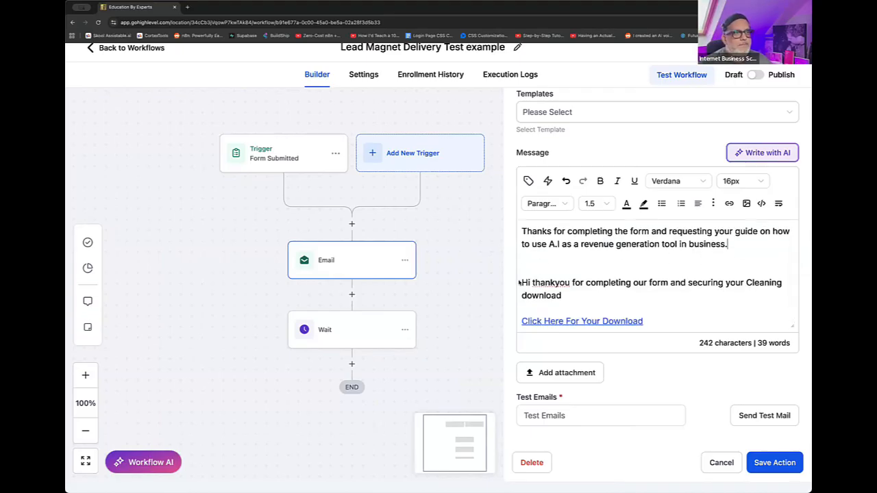
pyautogui.moveTo(523, 283); pyautogui.dragTo(507, 276)
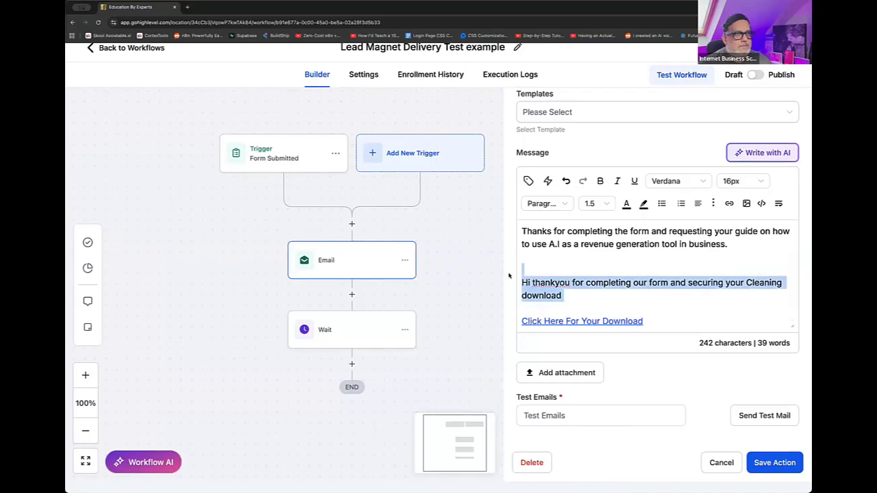
pyautogui.press('BackSpace')
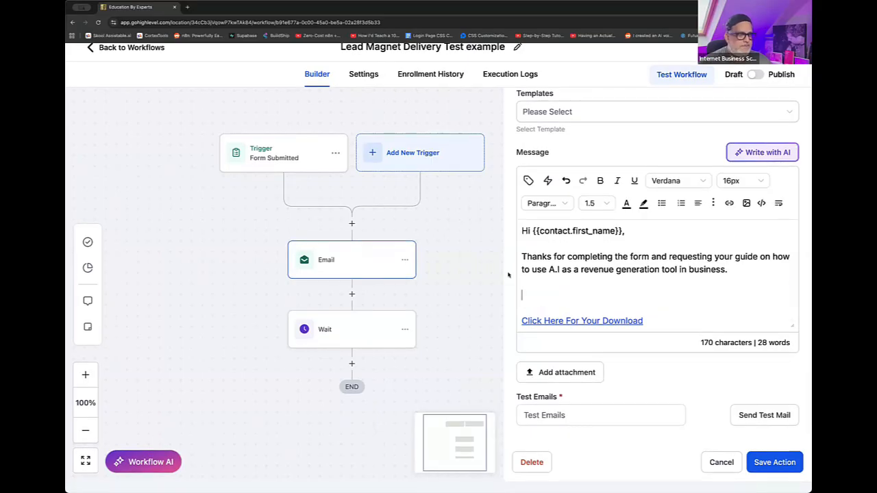
pyautogui.write('You can downl')
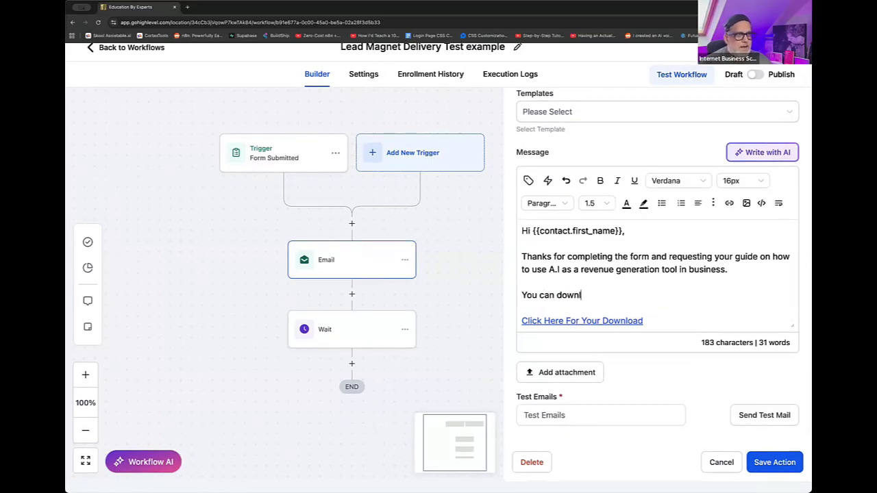
pyautogui.write('oad your guide bu')
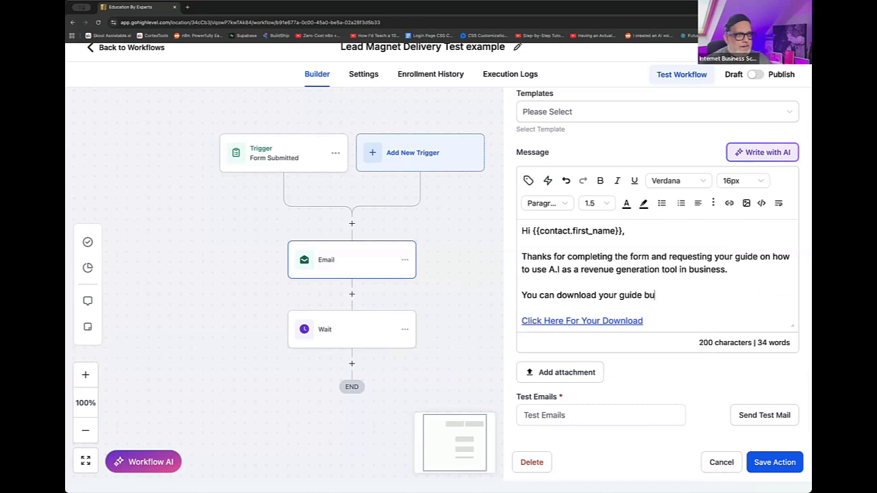
pyautogui.press('BackSpace')
pyautogui.write('y click')
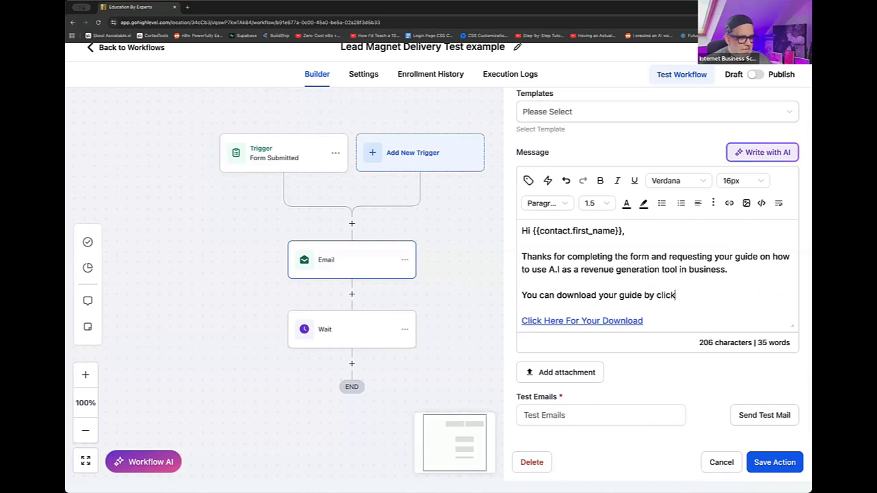
pyautogui.write('ing the link below')
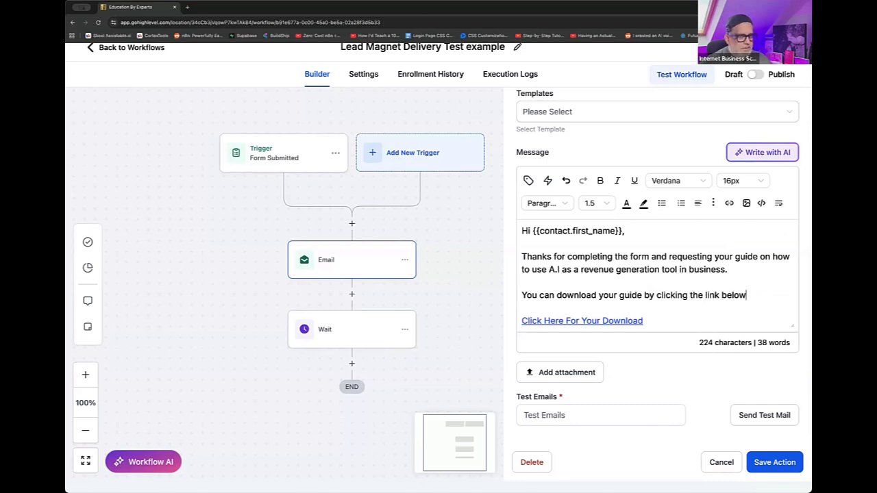
pyautogui.write('.')
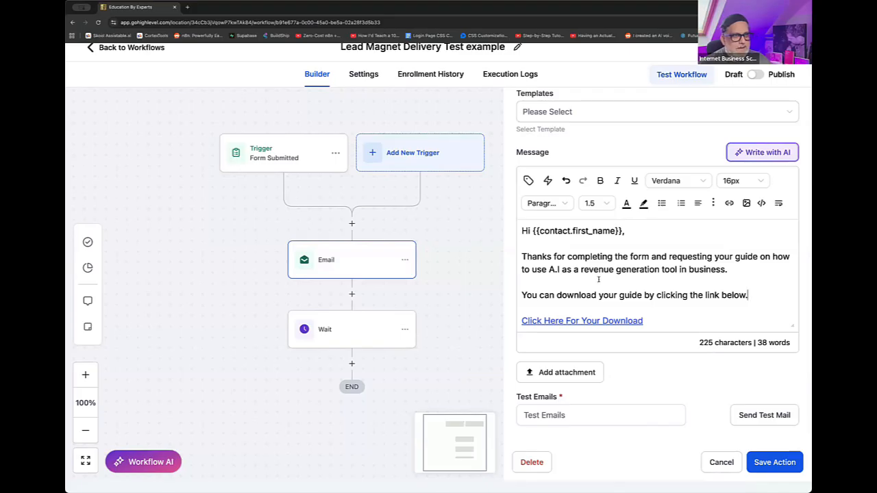
# - Add a full stop to the end of the "Click Here For Your Download" link text
pyautogui.scroll(-1, 644, 265)
pyautogui.click(644, 244)
pyautogui.write('.')
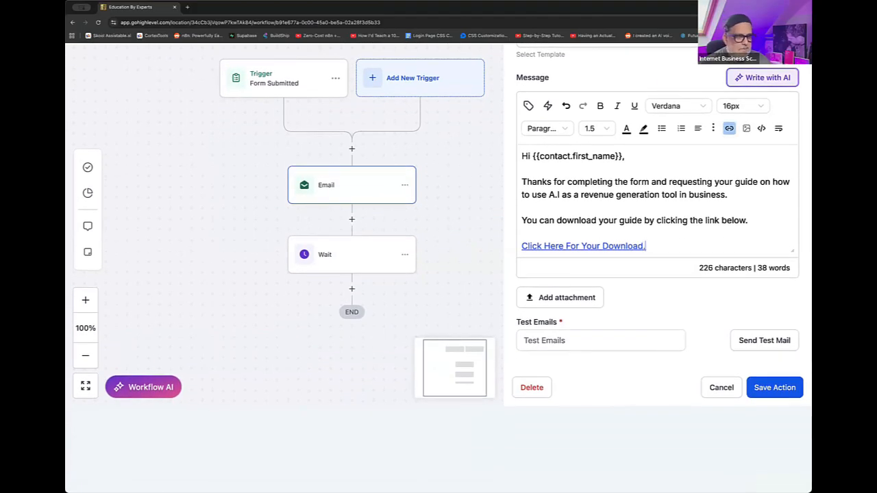
# - Append the paragraph "If you need any help or have anything you want to talk to the team about, feel free to book in a call with us!"
pyautogui.press('Return')
pyautogui.write('If you ne')
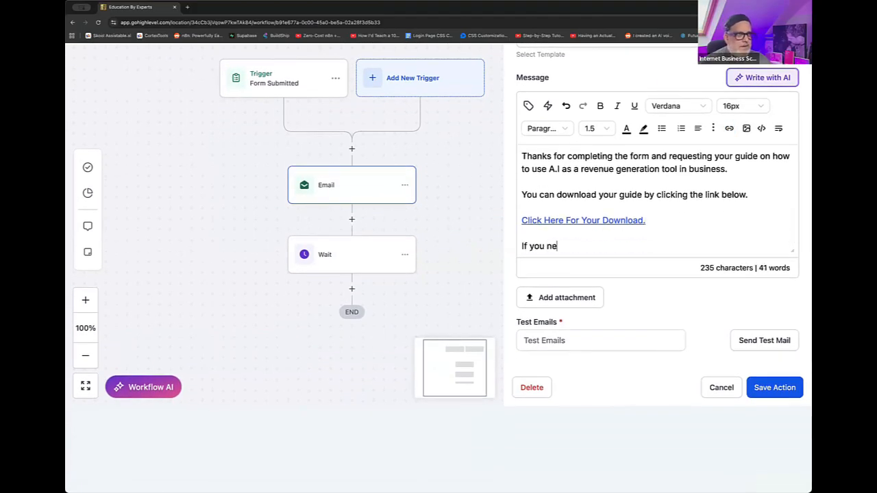
pyautogui.write('ed any help or hav')
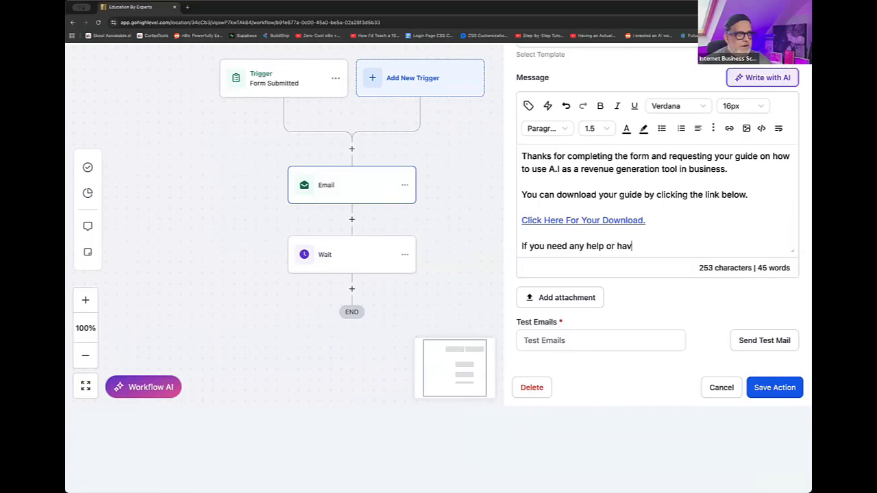
pyautogui.write('e anythi')
pyautogui.press('BackSpace')
pyautogui.write('e anything y')
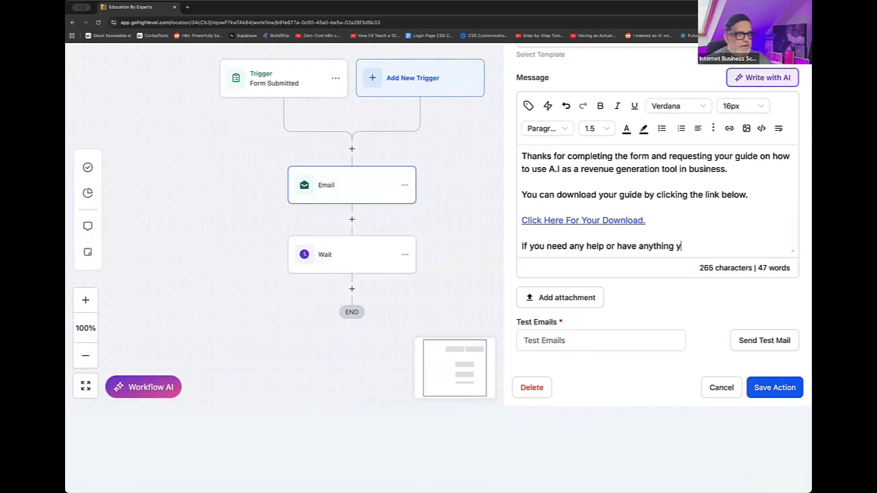
pyautogui.write('ou wnat to')
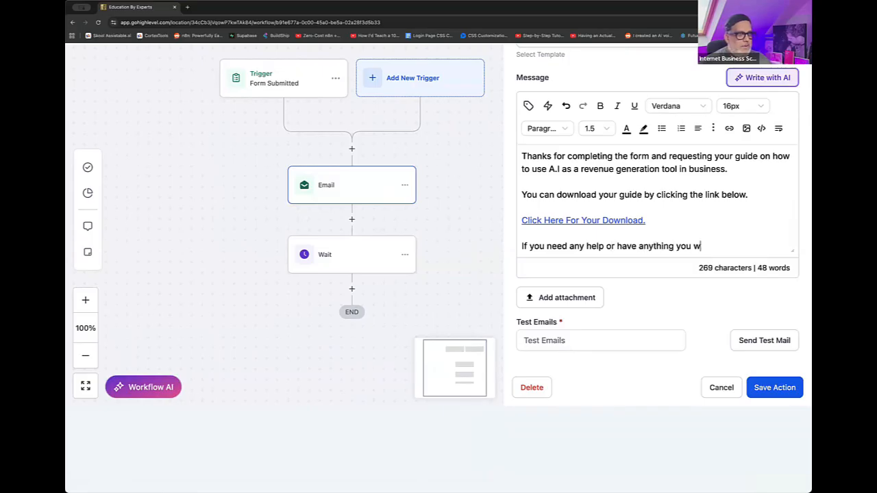
pyautogui.press('BackSpace')
pyautogui.press('BackSpace')
pyautogui.press('BackSpace')
pyautogui.press('BackSpace')
pyautogui.press('BackSpace')
pyautogui.press('BackSpace')
pyautogui.write('a')
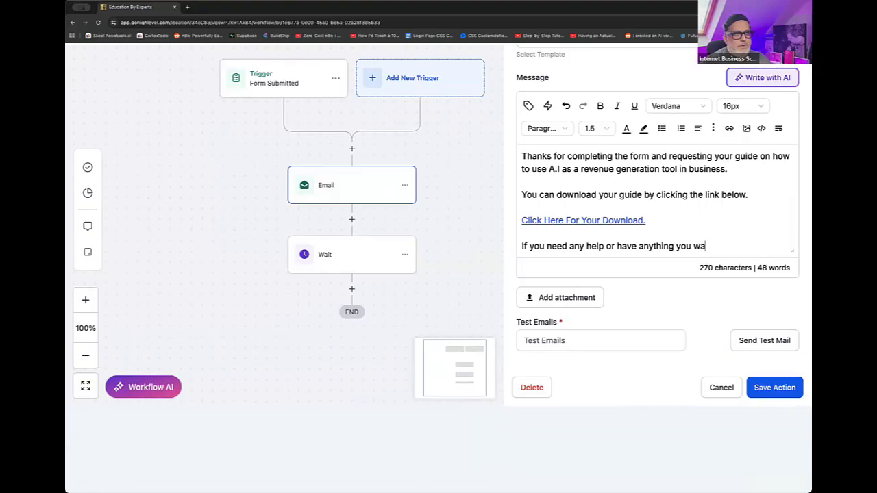
pyautogui.write('nt to talk to the ')
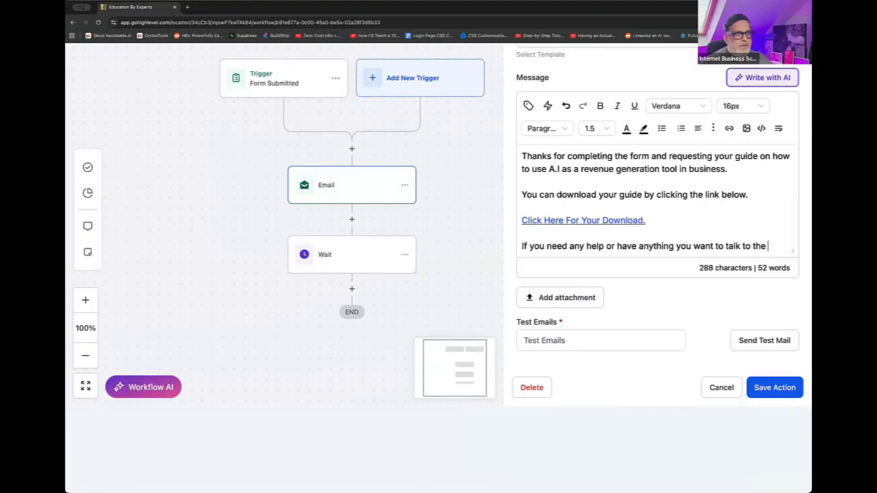
pyautogui.write('team about, ')
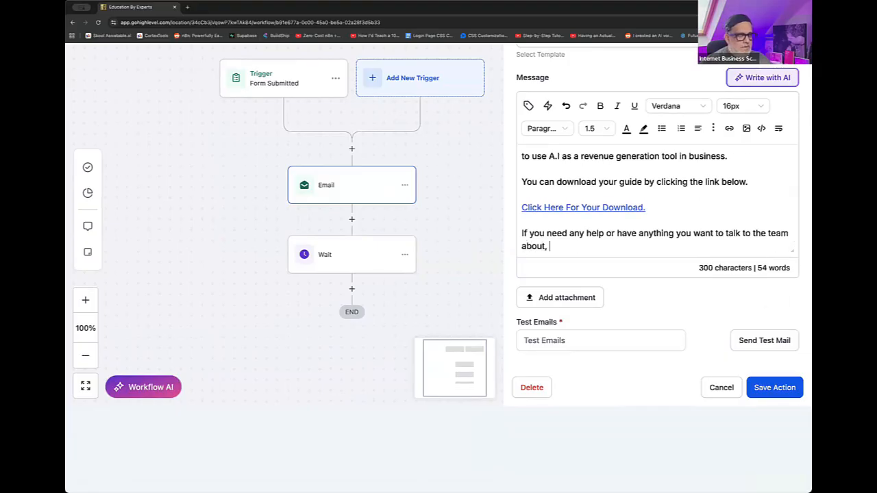
pyautogui.write('feel free to bo')
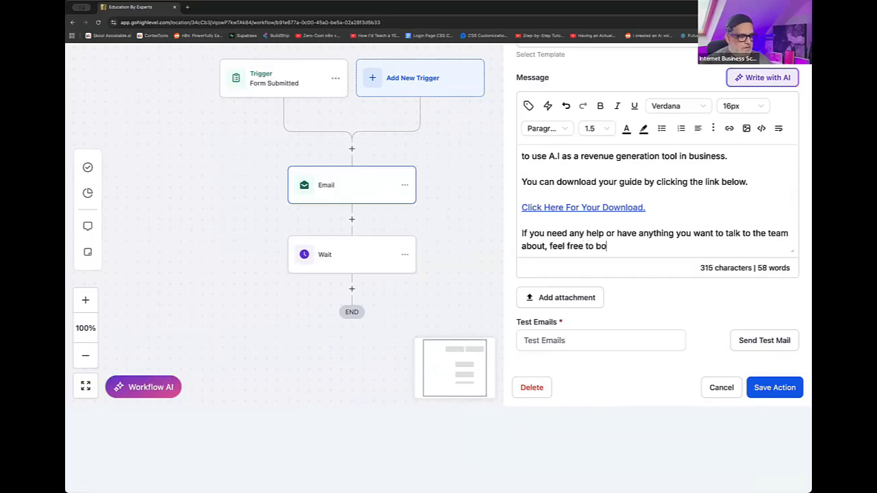
pyautogui.write('ok in a call wih')
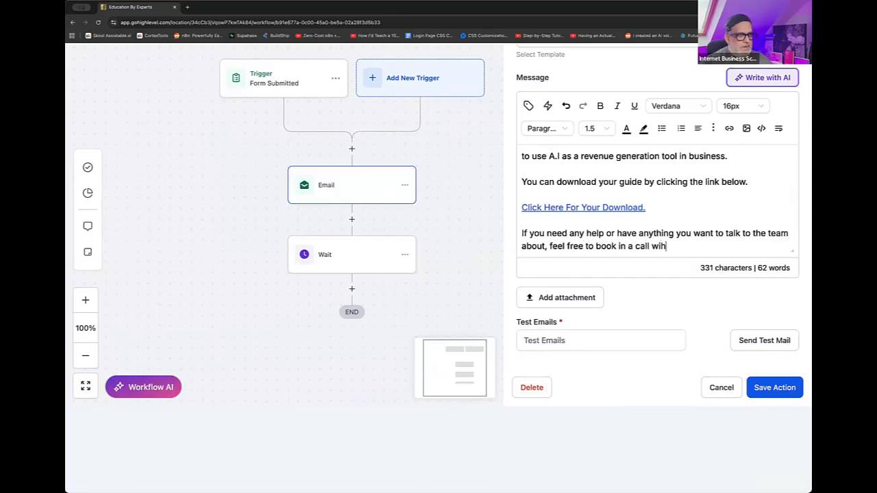
pyautogui.press('BackSpace')
pyautogui.write('th us!')
pyautogui.press('Return')
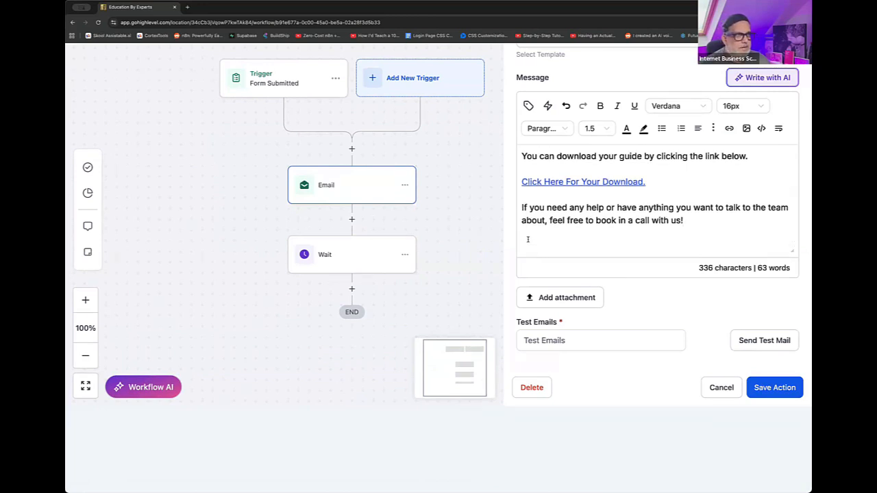
# - End the message with the sign-off "Regards," and the sender's first name on its own line, and save the Email action
pyautogui.write('Regardsm')
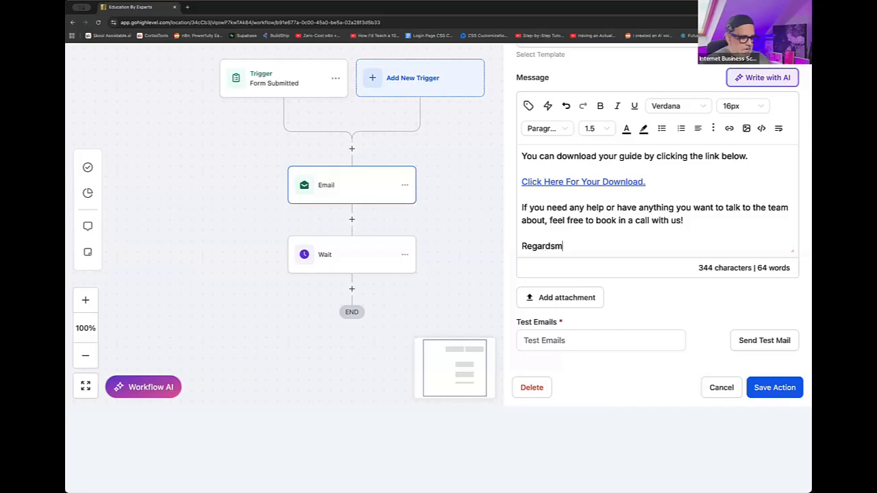
pyautogui.press('BackSpace')
pyautogui.write(',')
pyautogui.press('Return')
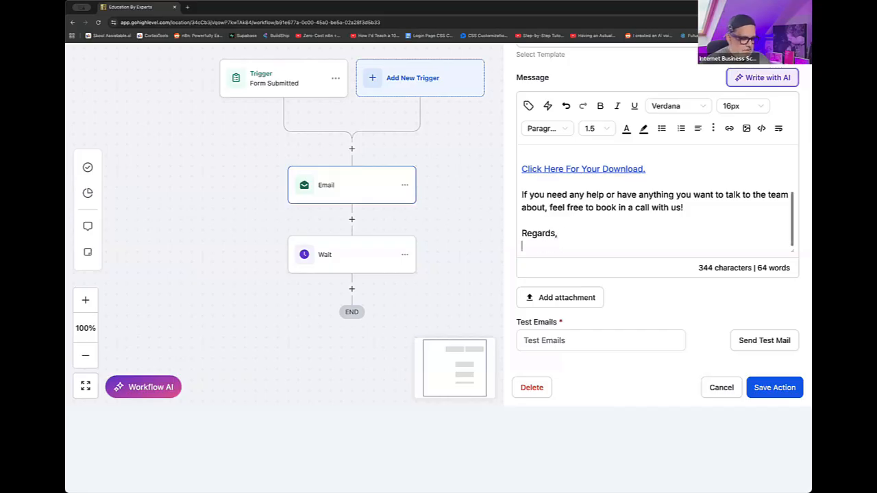
pyautogui.write('Max')
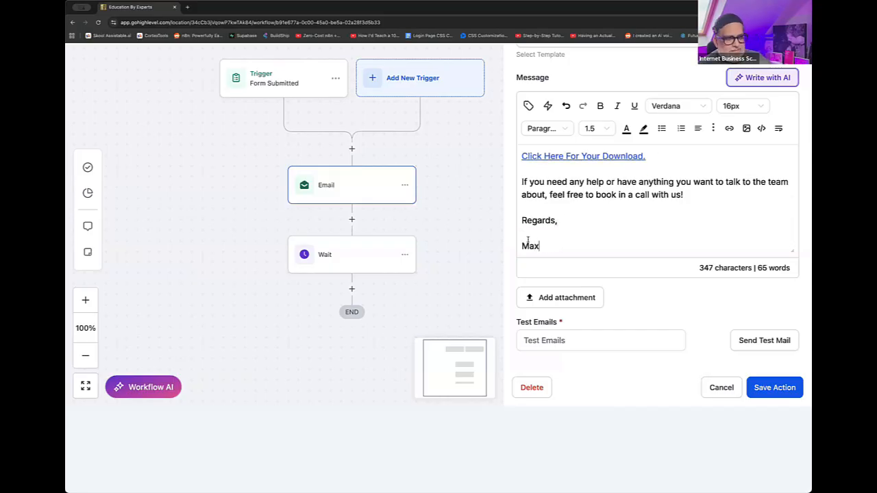
pyautogui.write('.')
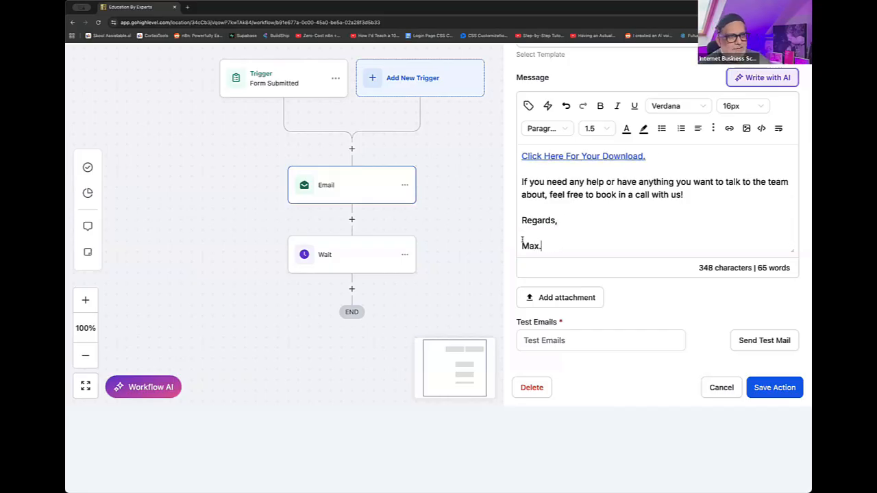
pyautogui.click(773, 389)
# - Reopen the Email action and inspect the URL embedded in the "Click Here For Your Download." link, leaving its settings unedited
pyautogui.click(358, 185)
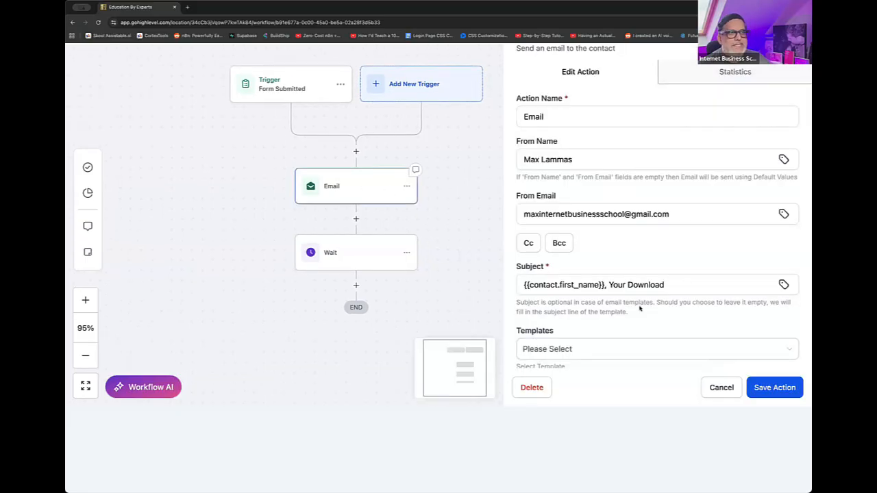
pyautogui.scroll(-10, 695, 334)
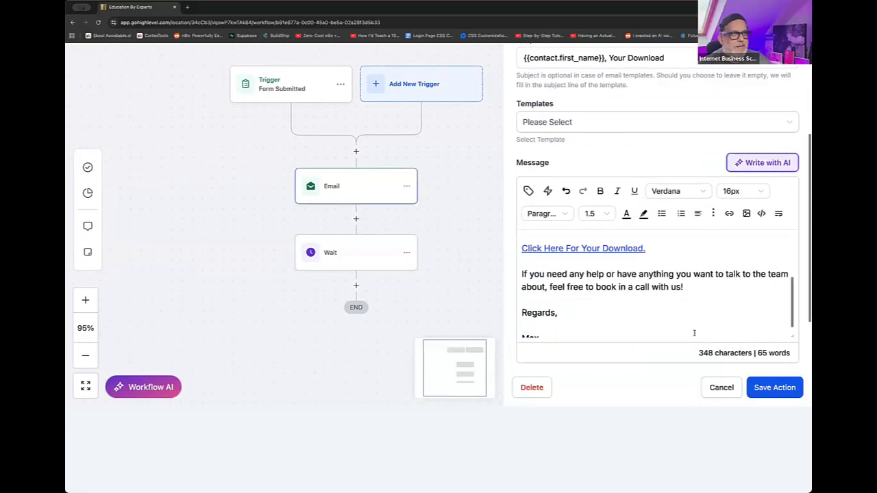
pyautogui.scroll(2, 692, 333)
pyautogui.scroll(-1, 623, 293)
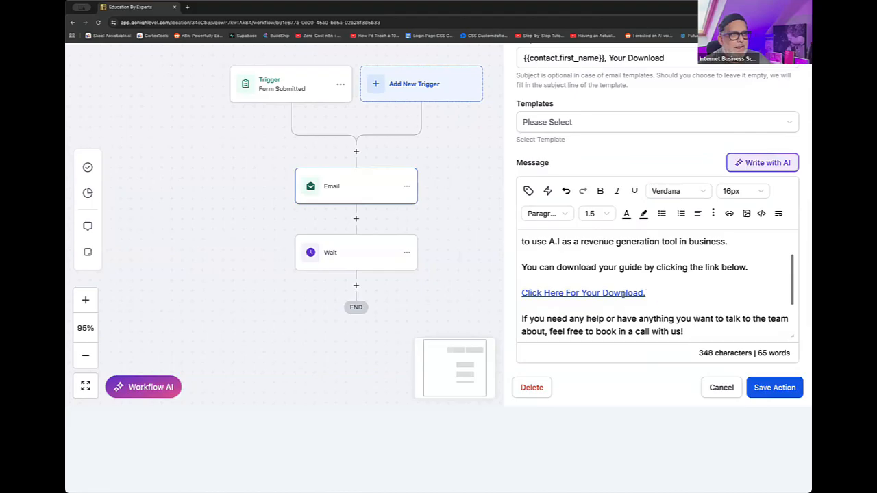
pyautogui.moveTo(647, 293); pyautogui.dragTo(517, 295)
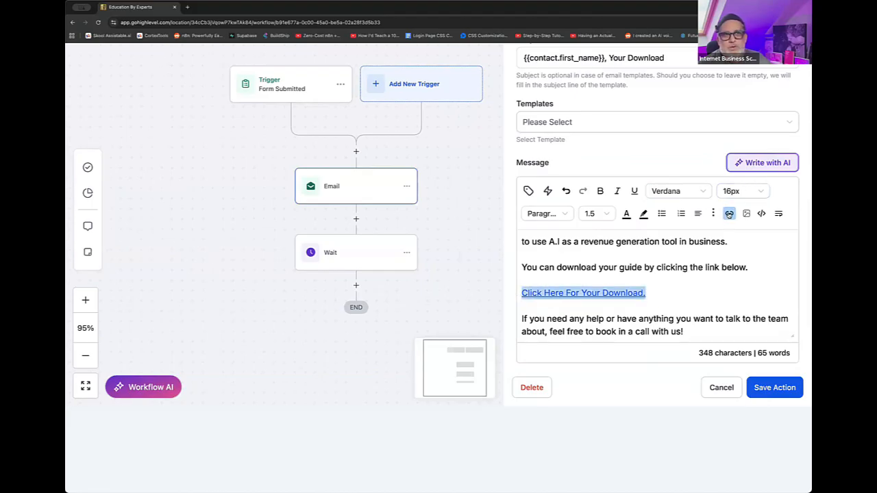
pyautogui.click(729, 214)
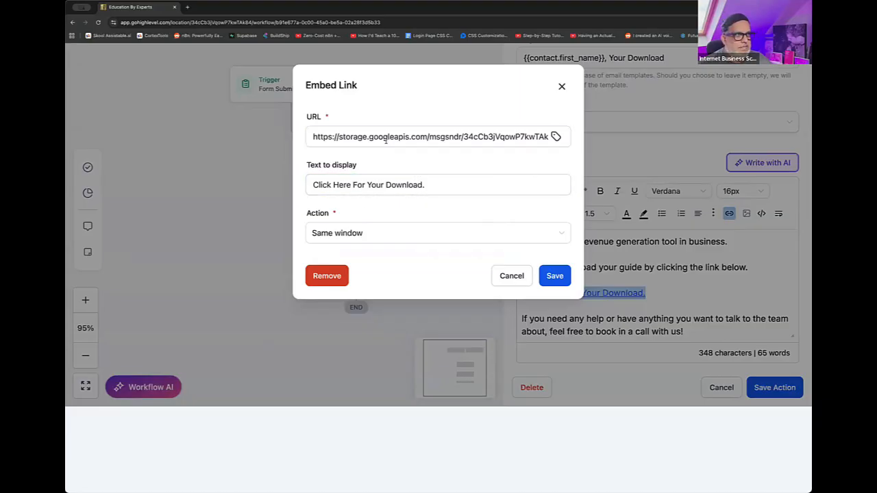
pyautogui.click(414, 146)
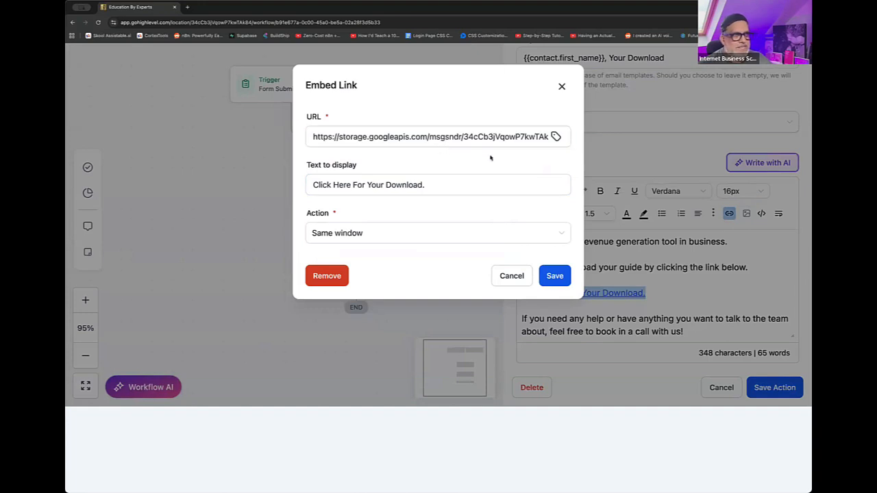
pyautogui.scroll(1, 433, 160)
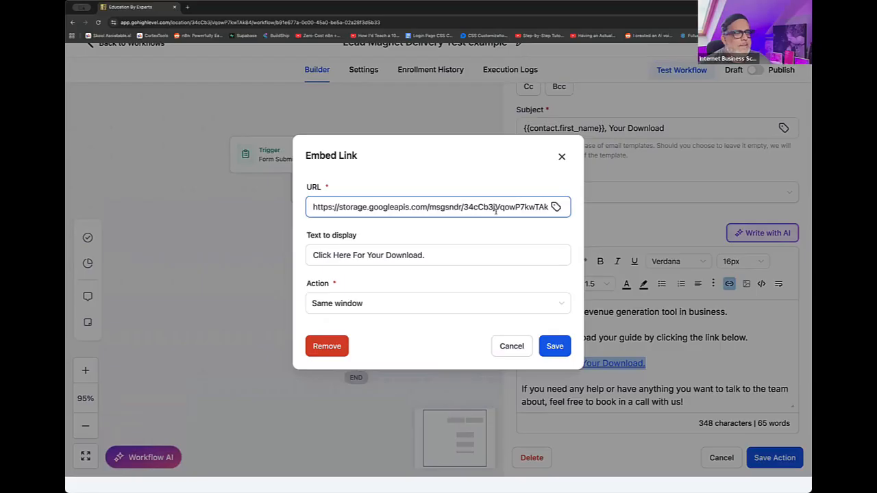
pyautogui.click(311, 205)
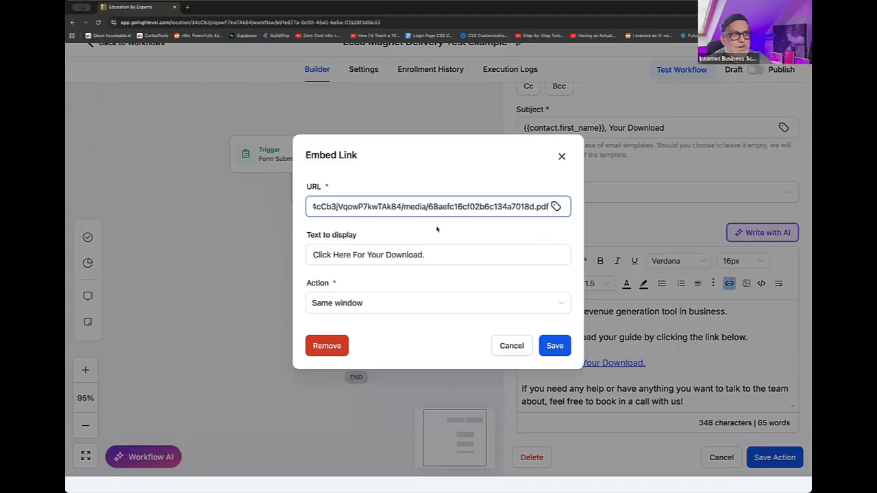
pyautogui.click(562, 157)
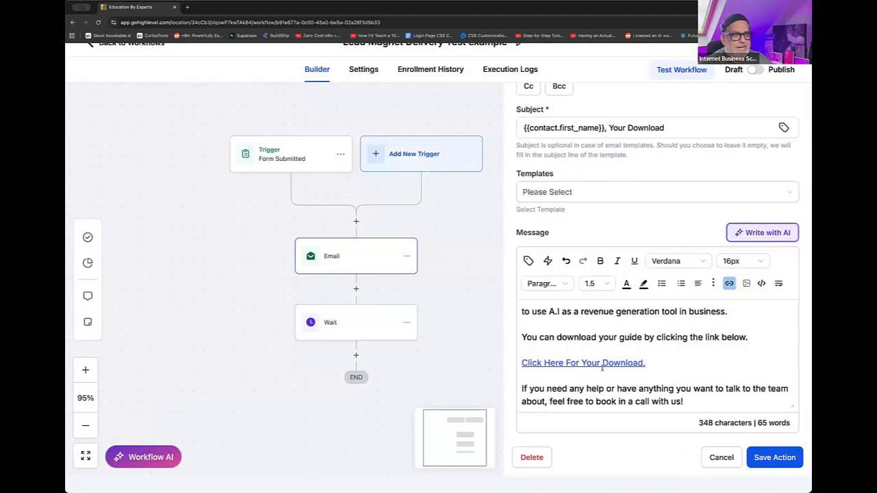
# - Check the end of the message and save the Email action to return to the workflow canvas
pyautogui.scroll(-2, 545, 357)
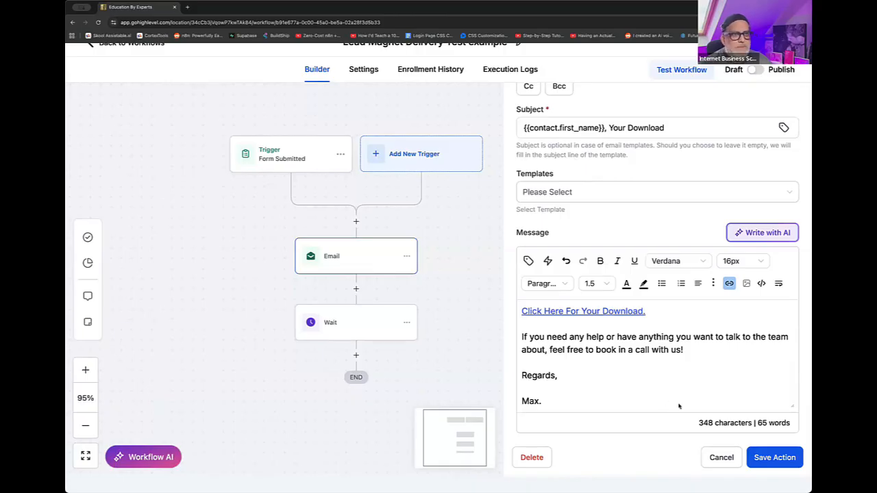
pyautogui.click(761, 458)
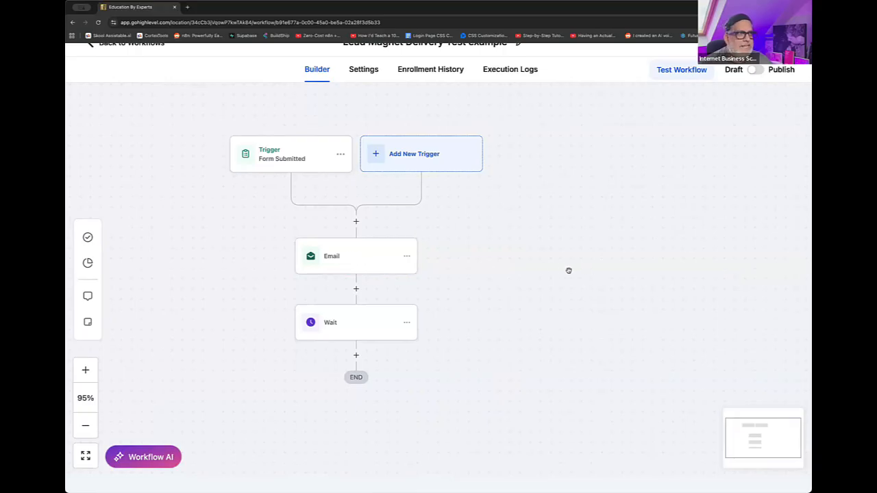
pyautogui.moveTo(568, 273); pyautogui.dragTo(578, 273)
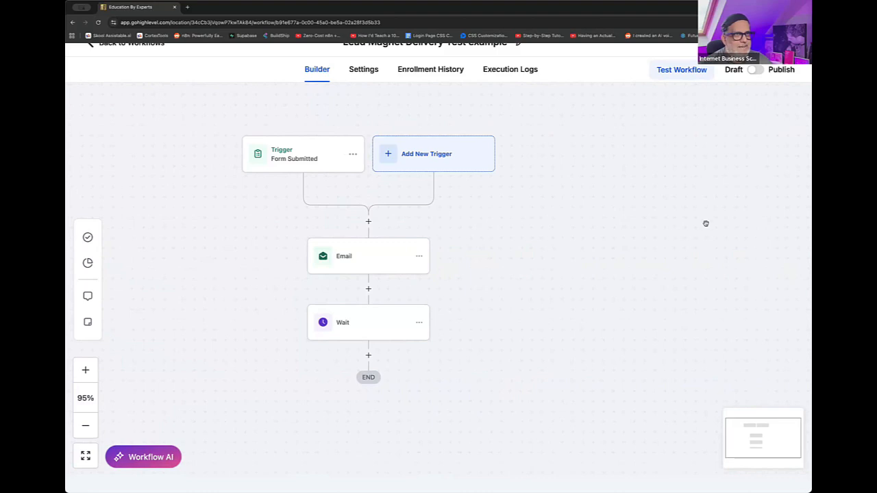
# - Inspect the Wait action's time delay settings and close it without editing
pyautogui.scroll(2, 703, 224)
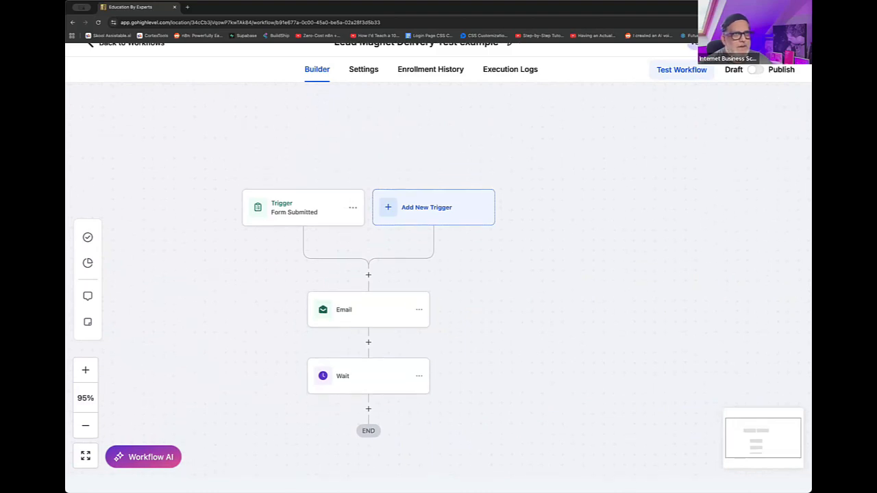
pyautogui.scroll(1, 380, 410)
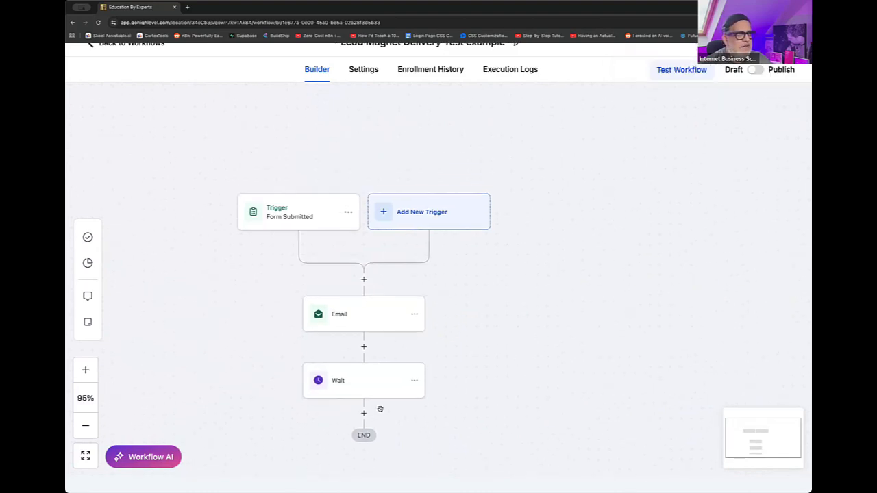
pyautogui.click(374, 390)
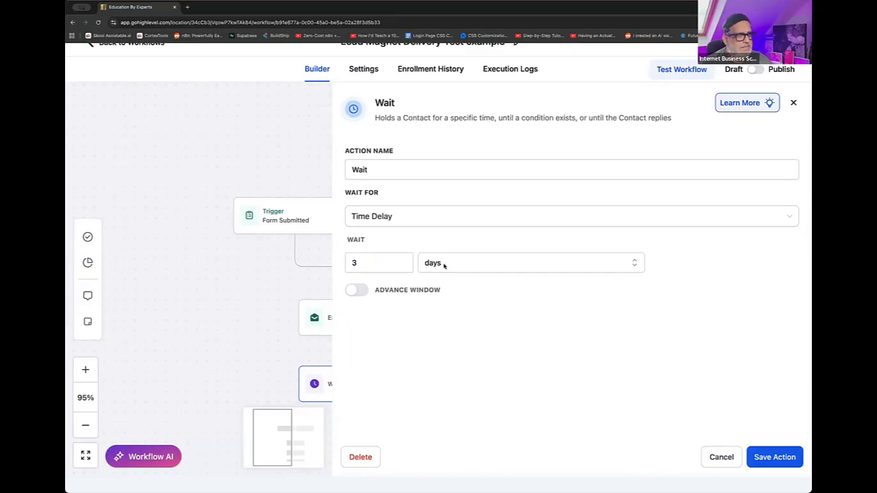
pyautogui.click(722, 457)
# - Rename the Wait action to "Wait 3 days" and save it
pyautogui.moveTo(270, 252); pyautogui.dragTo(331, 211)
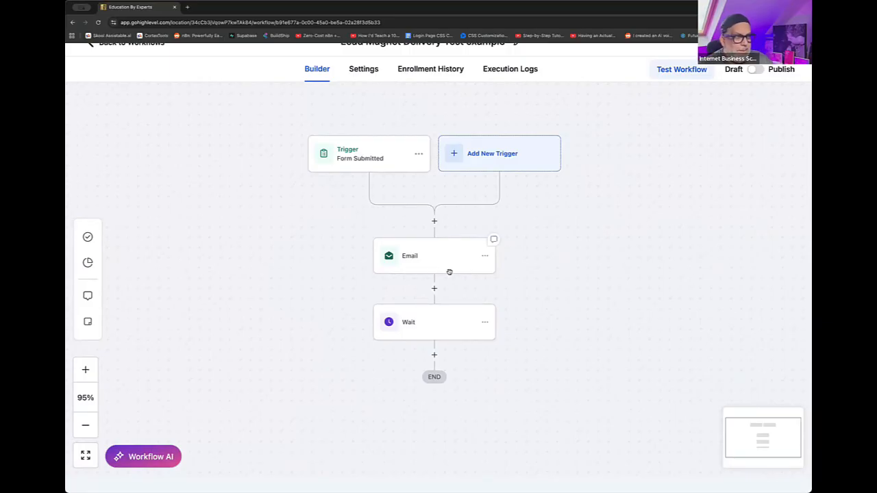
pyautogui.click(429, 325)
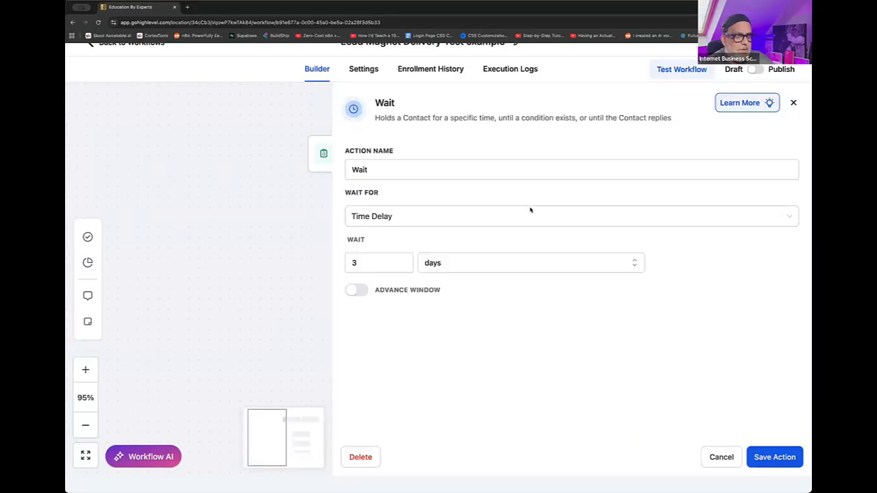
pyautogui.click(444, 172)
pyautogui.write('3 days')
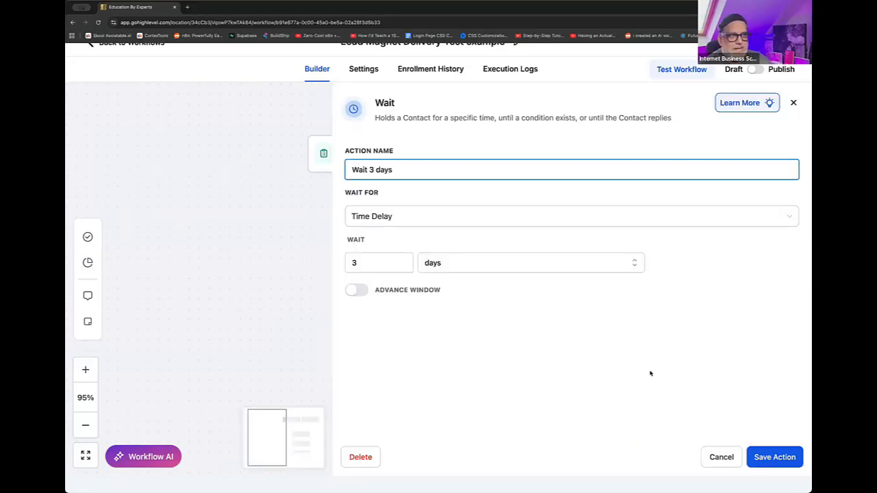
pyautogui.click(771, 457)
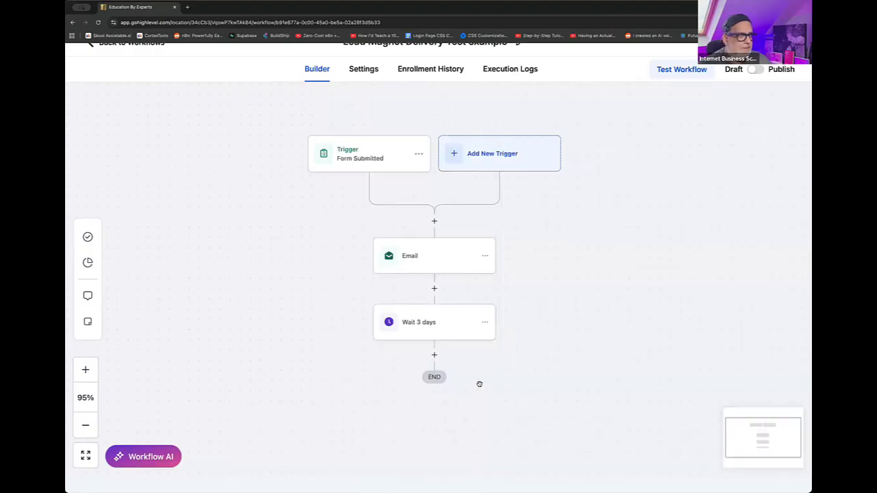
# - Rename the Email action to "Email DL Link for PDF" and save it
pyautogui.click(437, 262)
pyautogui.click(582, 187)
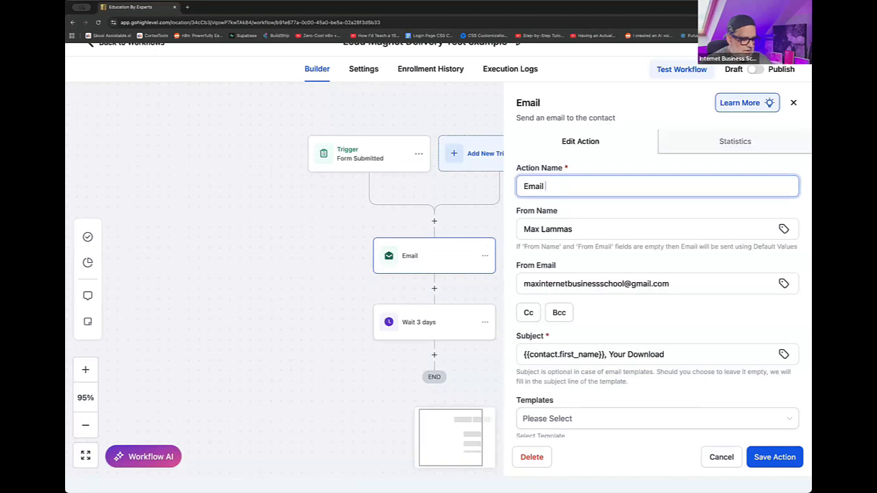
pyautogui.write('DL Lin')
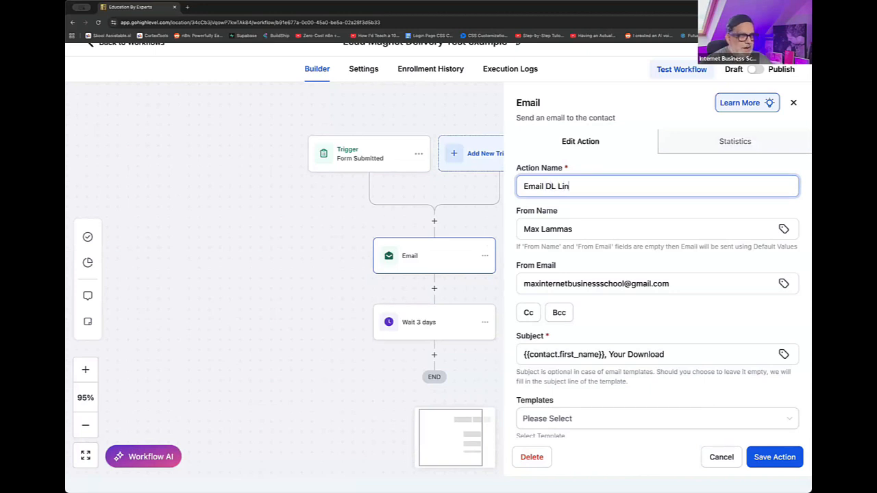
pyautogui.write('k for PDF')
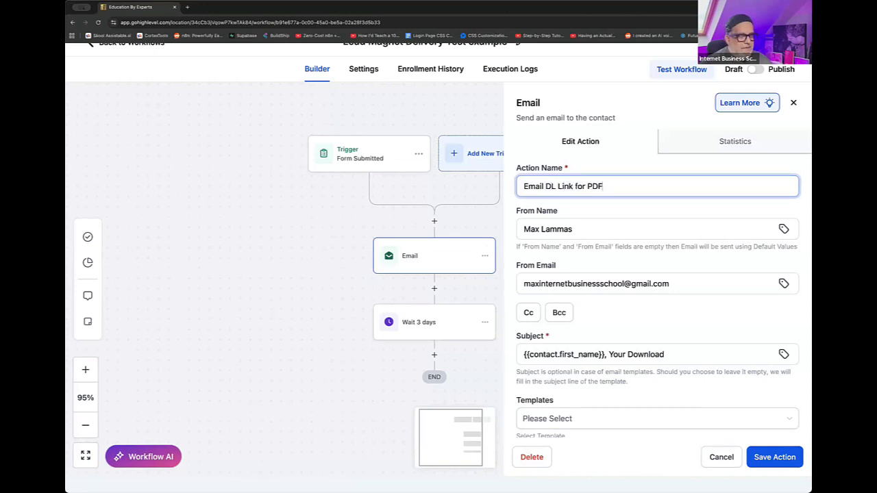
pyautogui.click(751, 458)
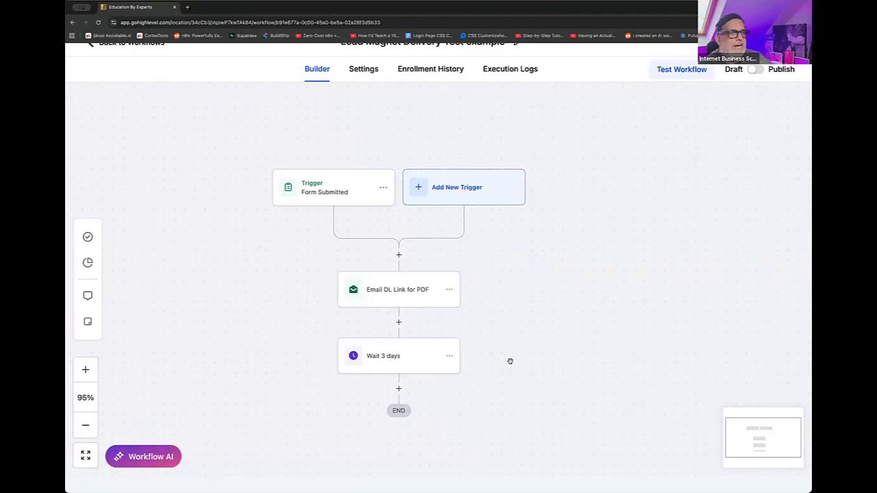
# - Add a Send Email action directly after the "Wait 3 days" action
pyautogui.scroll(-3, 518, 320)
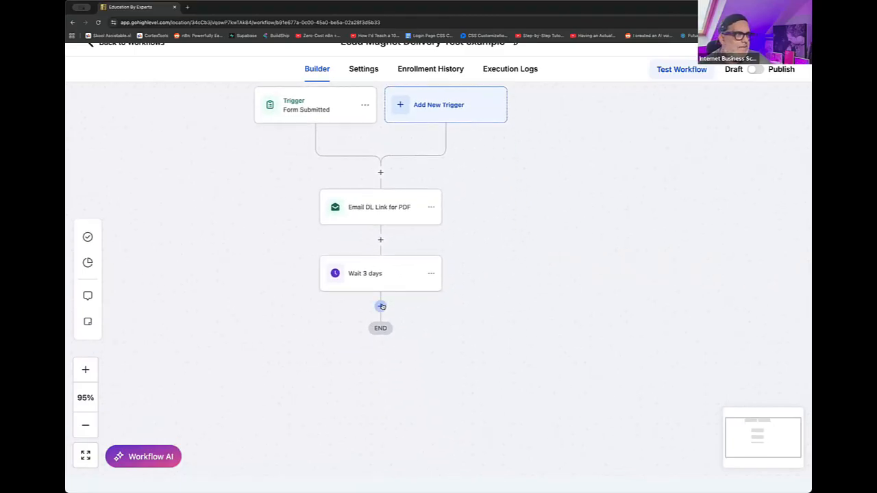
pyautogui.click(384, 306)
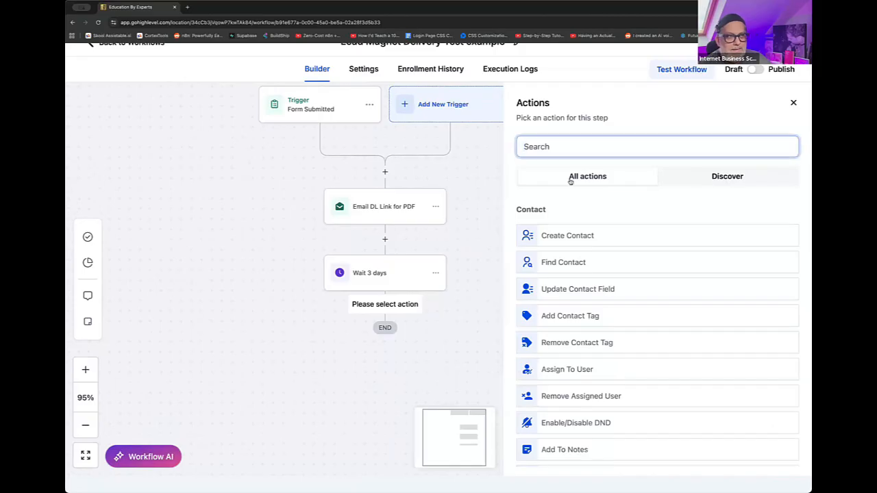
pyautogui.click(578, 152)
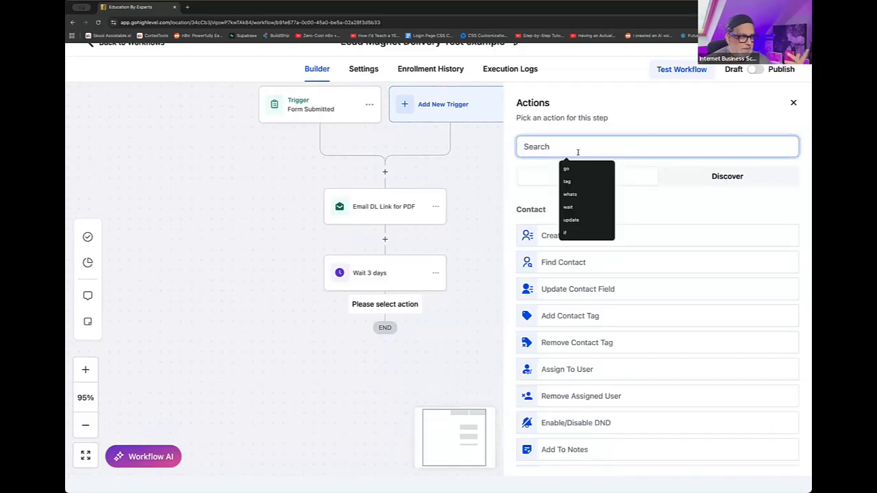
pyautogui.write('email')
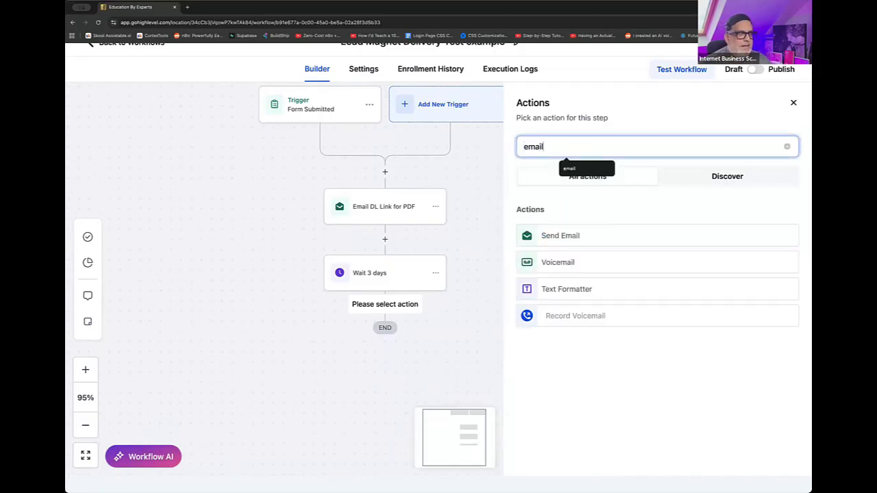
pyautogui.click(569, 236)
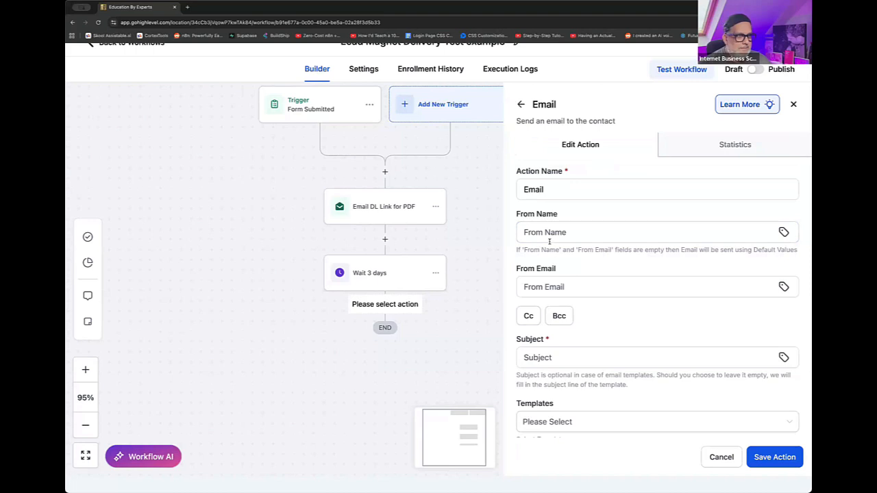
# - Fill in the new email's From Name with the sender's first name and From Email with the sender's address
pyautogui.click(549, 240)
pyautogui.write('ma')
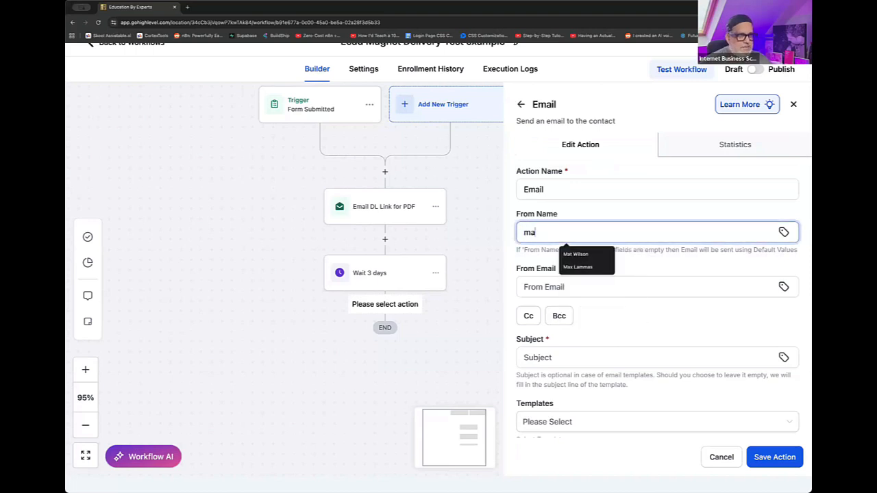
pyautogui.write('x')
pyautogui.press('Tab')
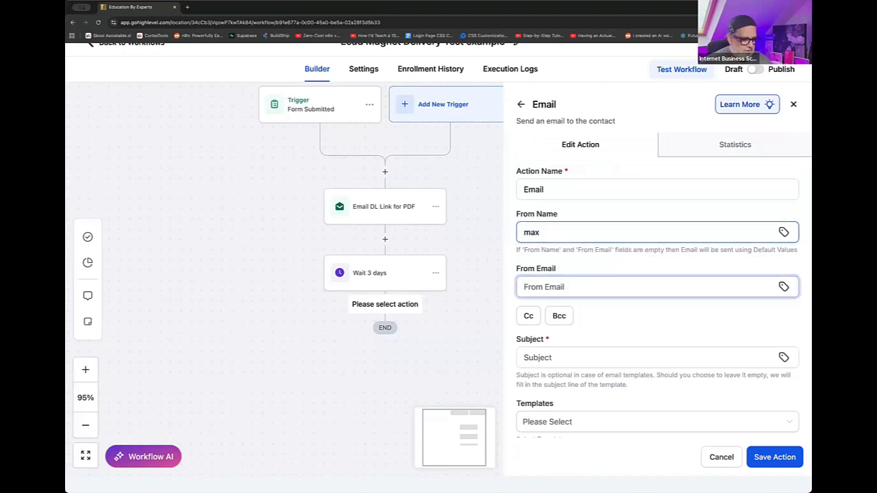
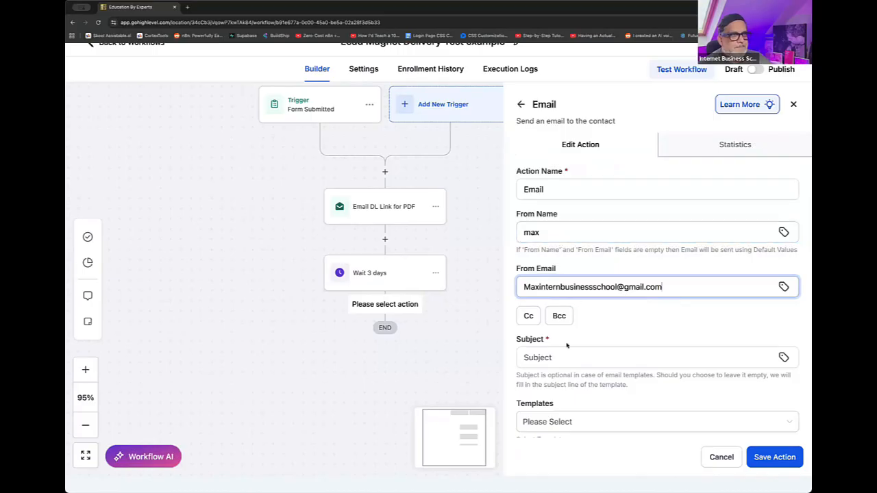
# - Enter "NExt email" as the subject of the new email
pyautogui.click(567, 354)
pyautogui.write('NExt')
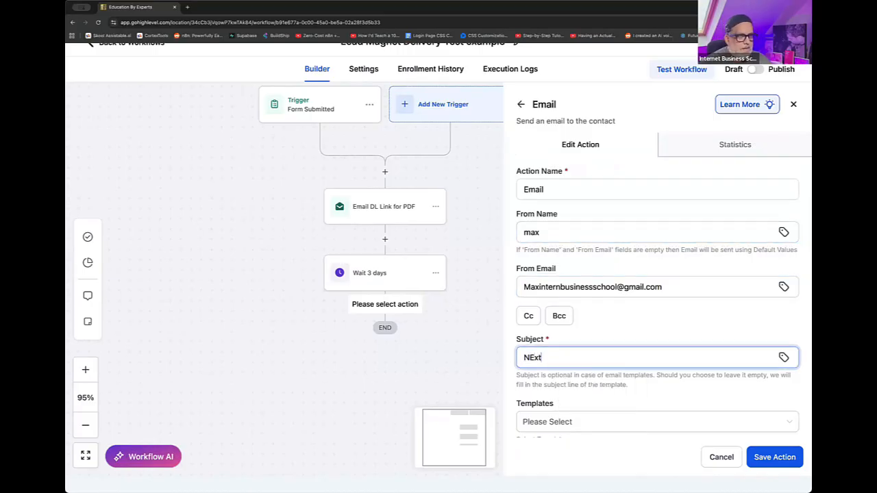
pyautogui.write(' email')
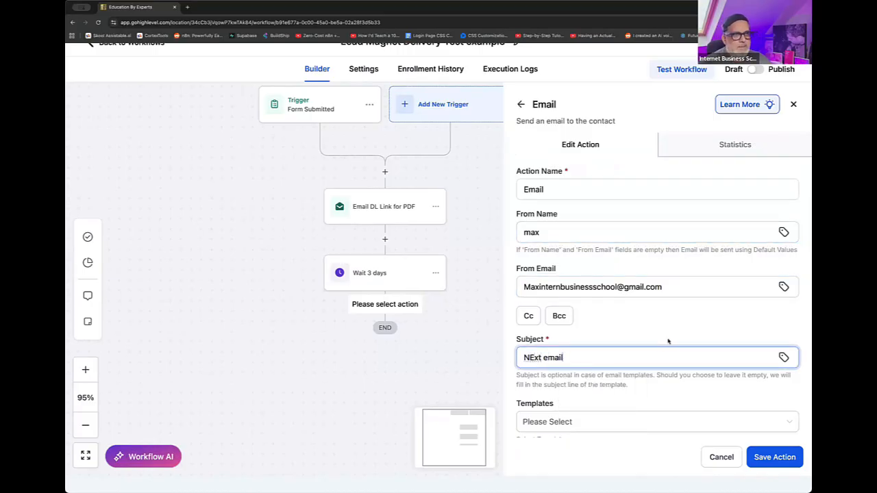
# - Start the message with "Hi" followed by the contact's First Name merge field and a comma
pyautogui.scroll(-5, 669, 341)
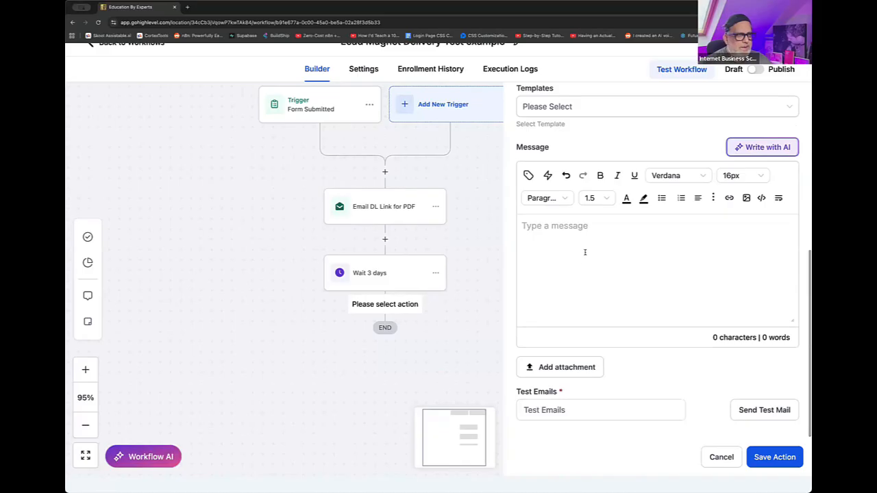
pyautogui.click(586, 252)
pyautogui.write('Hi')
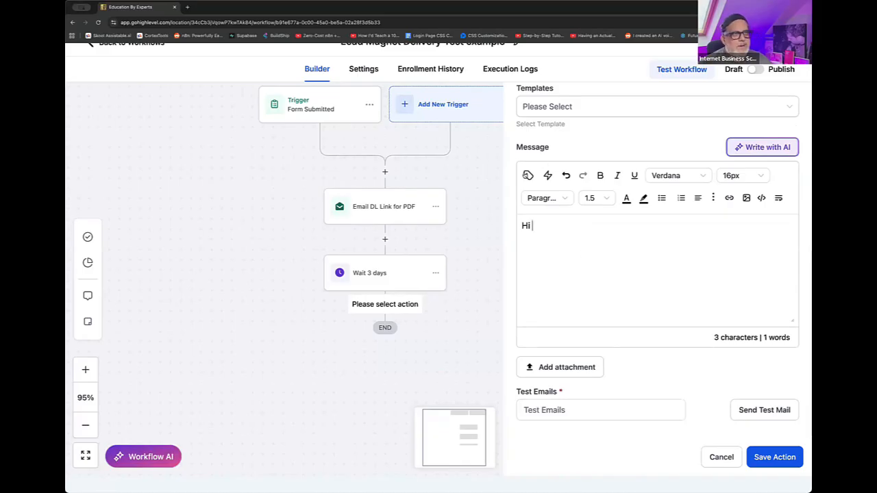
pyautogui.click(527, 175)
pyautogui.click(518, 229)
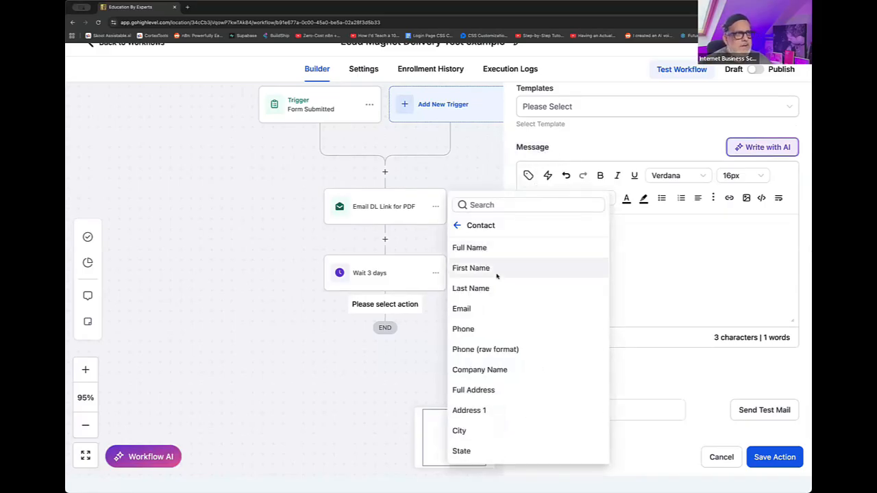
pyautogui.click(497, 273)
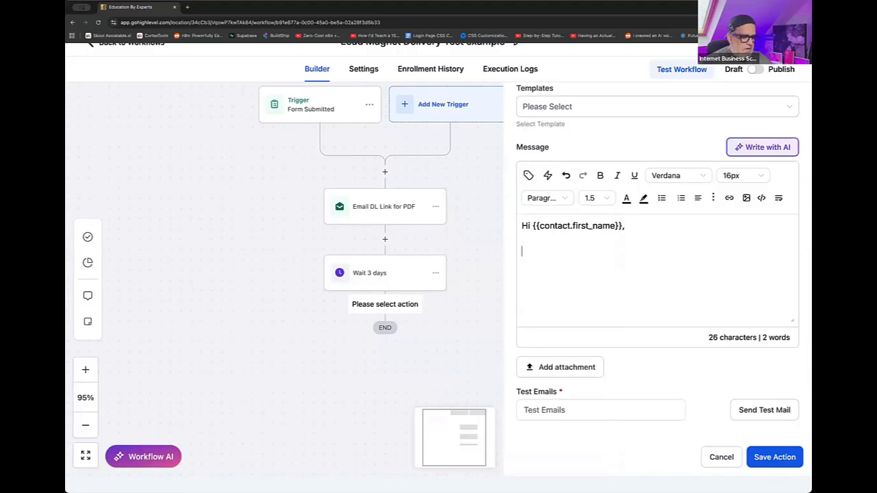
# - Write "How are you finding your guide?" and "Did you have any questions around this or want to know how to apply it to your business?"
pyautogui.write('Thank')
pyautogui.press('BackSpace')
pyautogui.press('BackSpace')
pyautogui.press('BackSpace')
pyautogui.press('BackSpace')
pyautogui.press('BackSpace')
pyautogui.write('Ho')
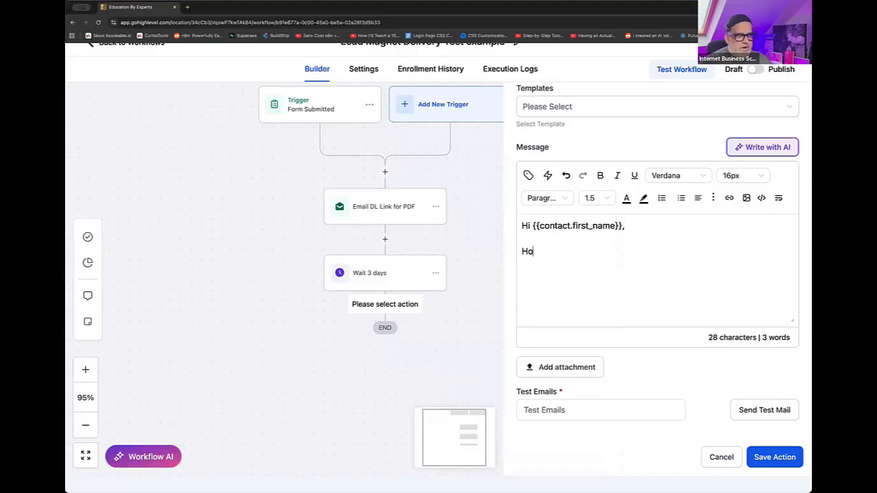
pyautogui.write('w ary')
pyautogui.press('BackSpace')
pyautogui.write('e you ')
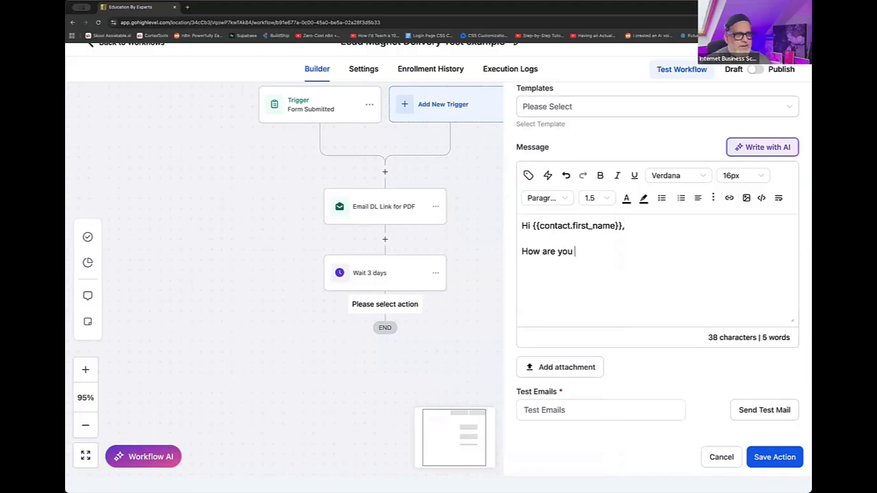
pyautogui.write('finding your guide?')
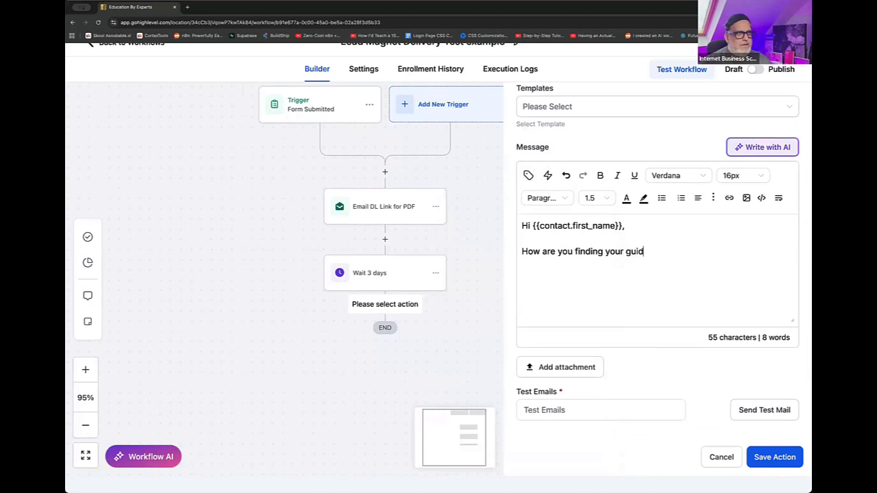
# - Add the line "If so, let's book in a call and get talking!" to the message as its own paragraph
pyautogui.write('anfg')
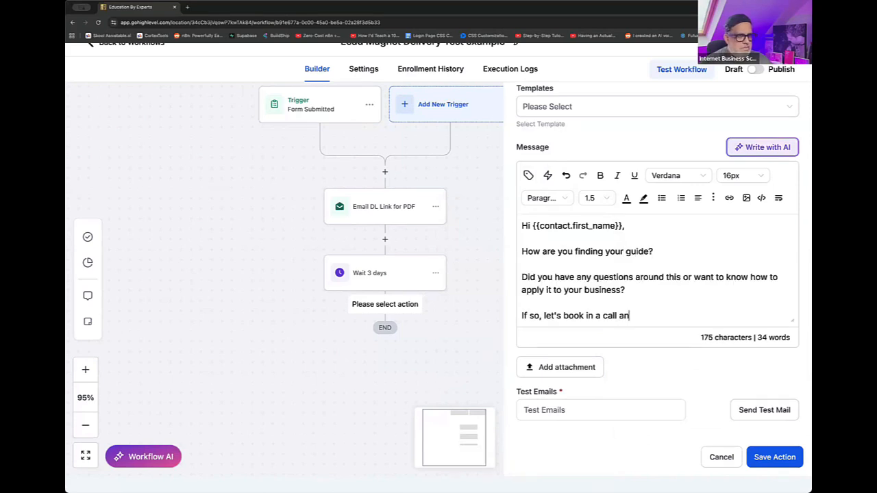
pyautogui.press('BackSpace')
pyautogui.press('BackSpace')
pyautogui.write('d get talking!')
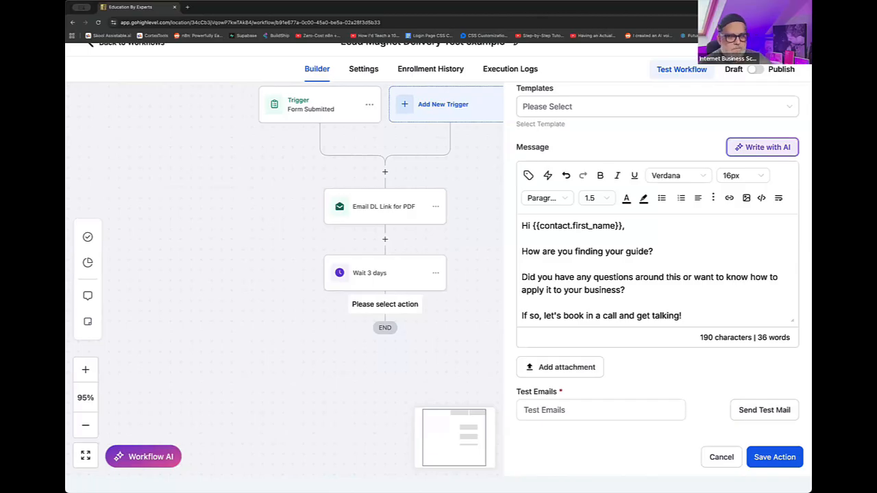
# - Add the placeholder "CALLBOOKINGLINK" on its own line below the call invitation
pyautogui.press('Return')
pyautogui.write('CALL')
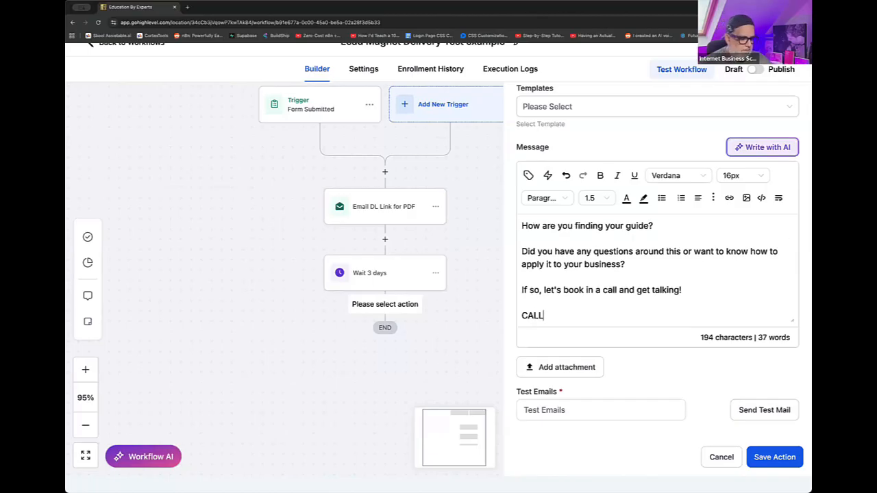
pyautogui.write('BOOKINGLINK')
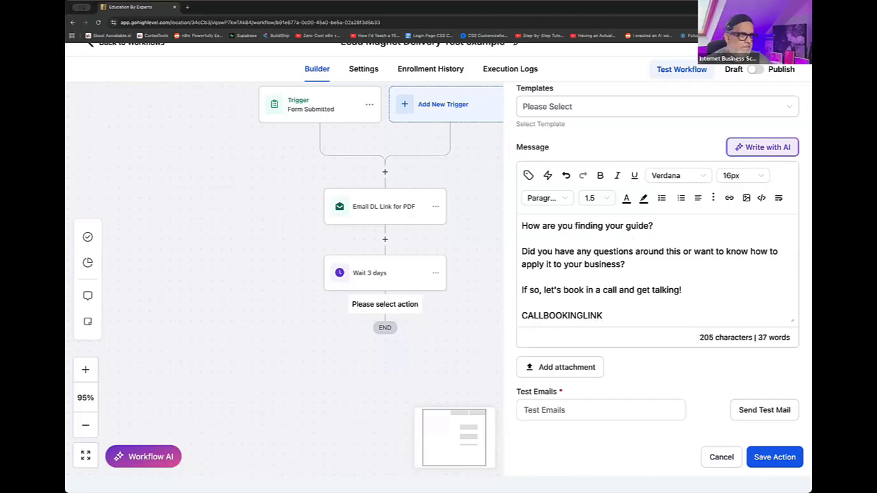
# - Sign off the message with "Speak soon!" and the sender's first name on separate lines below the booking link placeholder
pyautogui.press('Return')
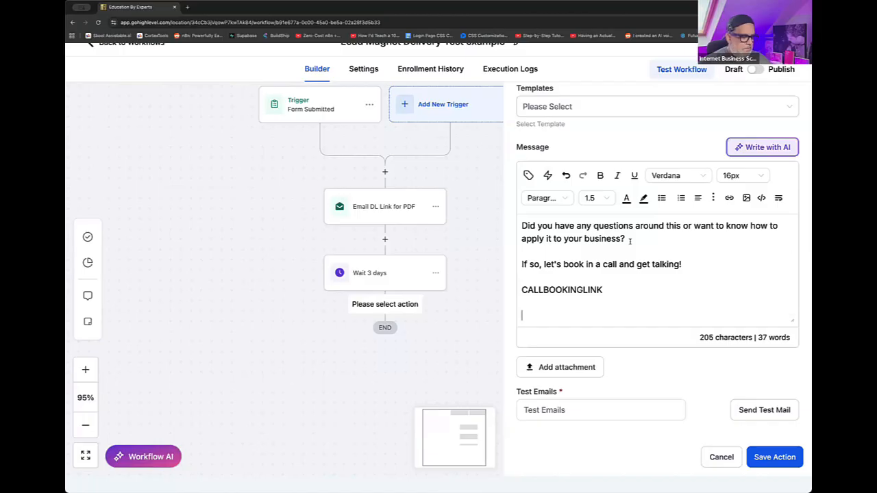
pyautogui.write('Regardsm')
pyautogui.press('Return')
pyautogui.write('Vi')
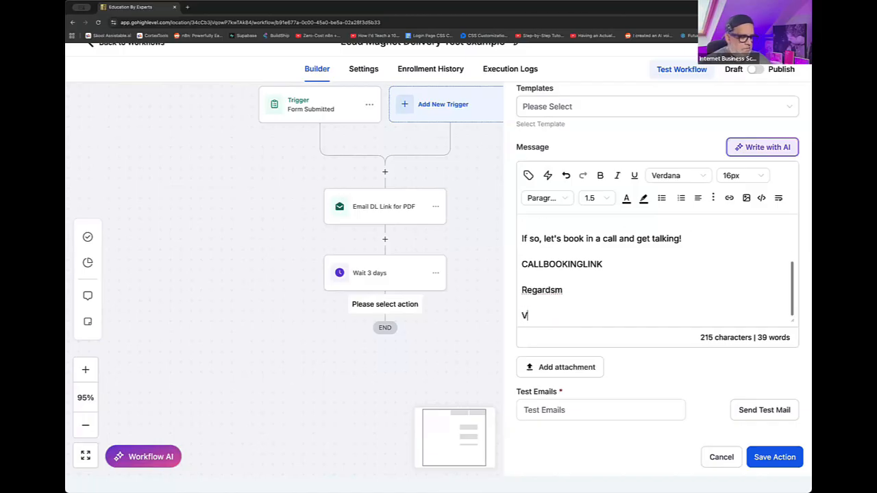
pyautogui.write('sh')
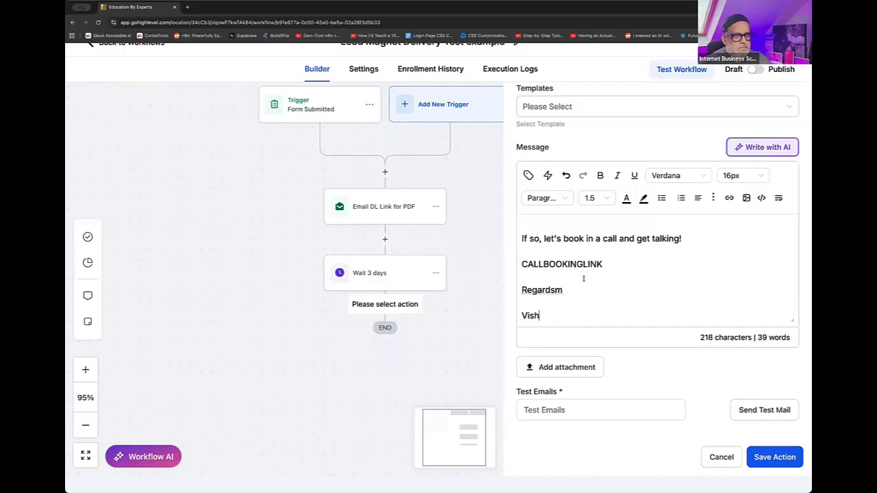
pyautogui.moveTo(564, 292); pyautogui.dragTo(516, 292)
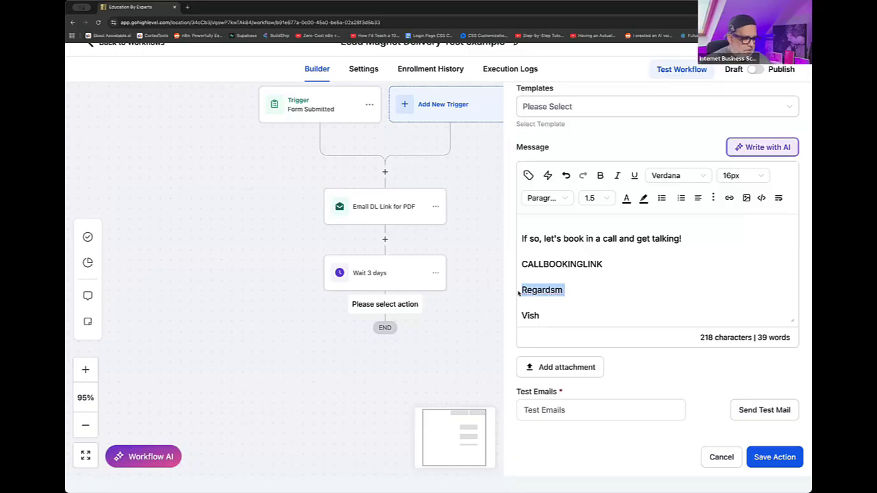
pyautogui.write('Speak soon!')
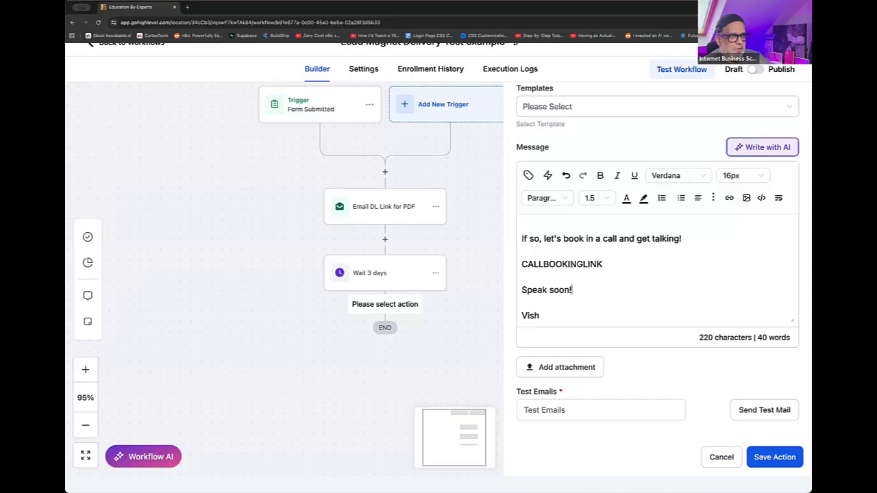
# - Save the follow-up email action and return to the workflow list
pyautogui.doubleClick(571, 265)
pyautogui.click(675, 304)
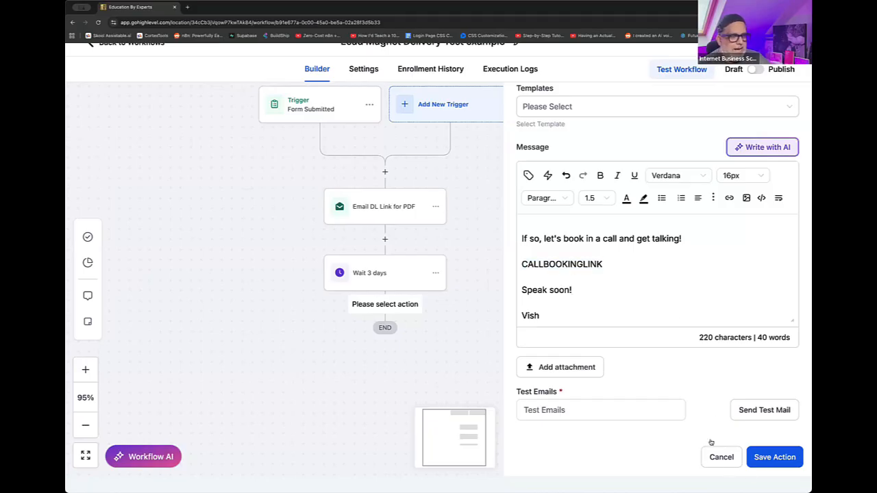
pyautogui.click(795, 464)
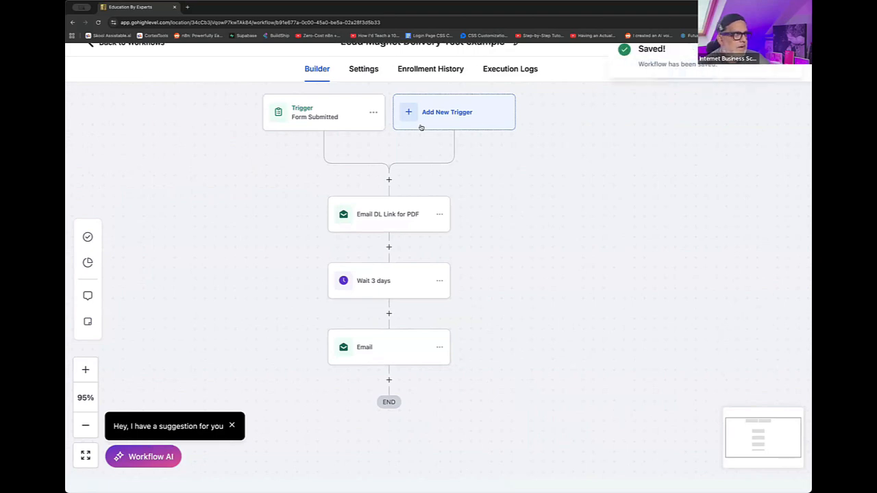
pyautogui.click(104, 44)
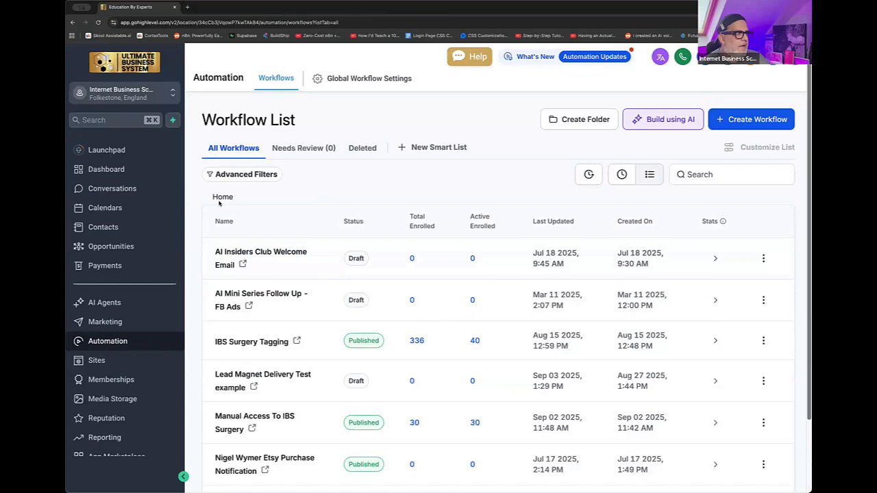
pyautogui.click(105, 207)
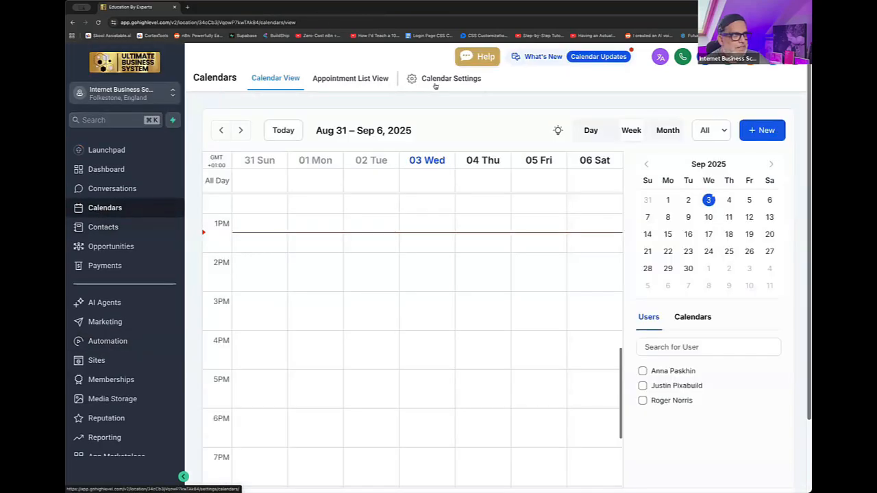
pyautogui.click(433, 87)
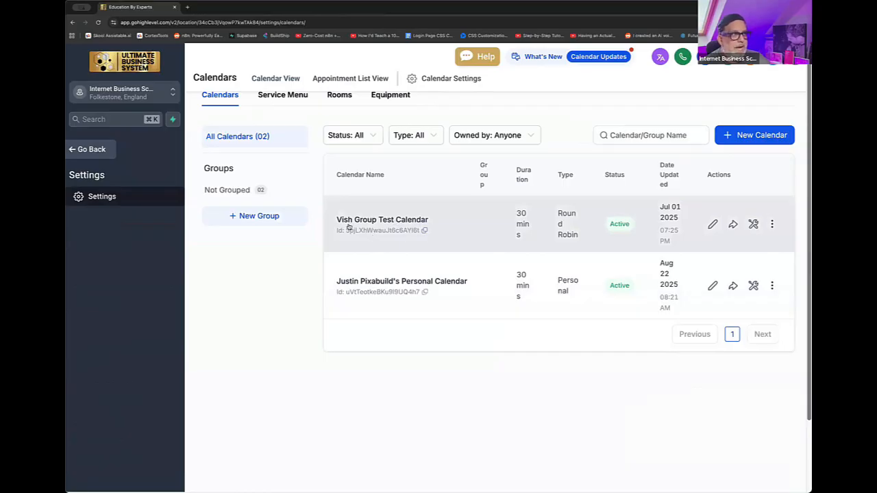
pyautogui.click(103, 150)
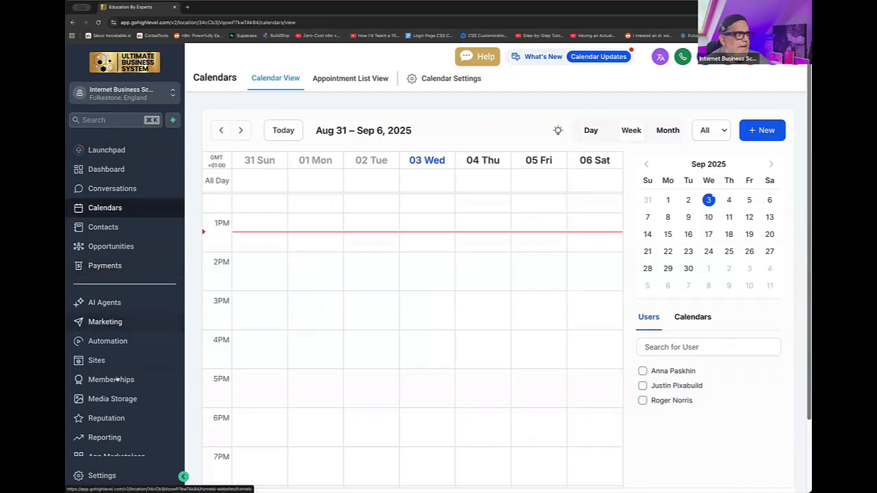
pyautogui.click(111, 342)
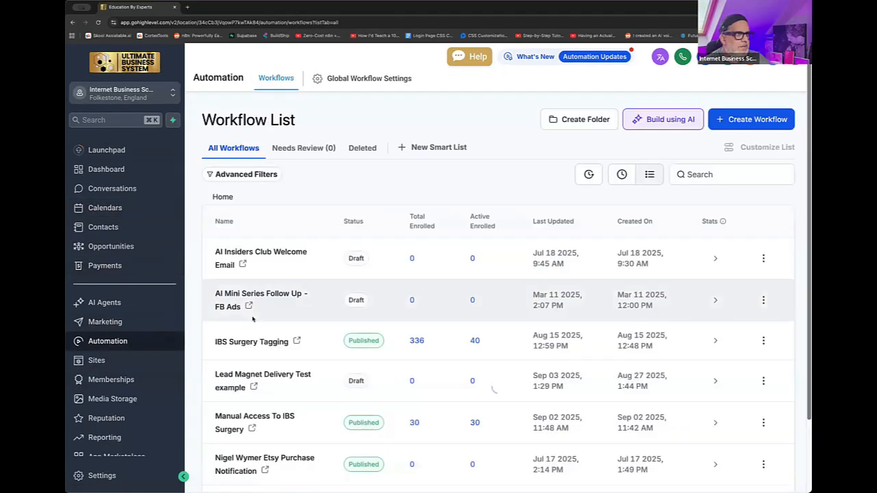
pyautogui.click(233, 385)
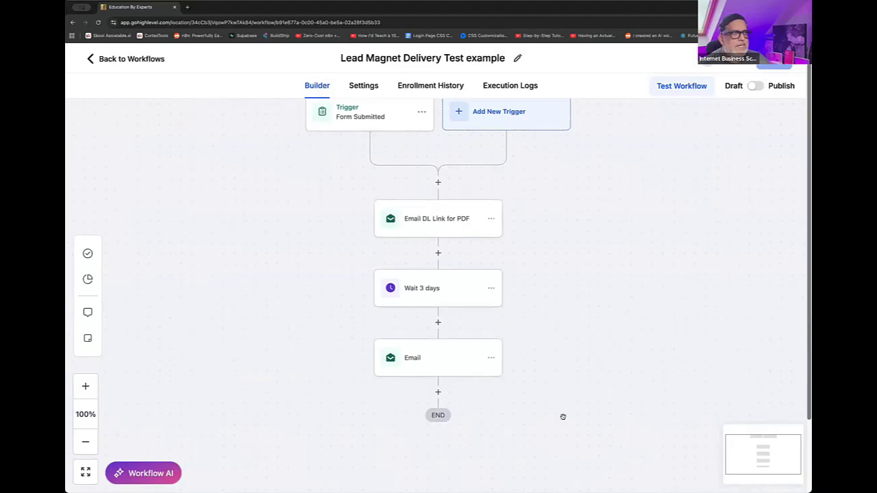
pyautogui.click(429, 361)
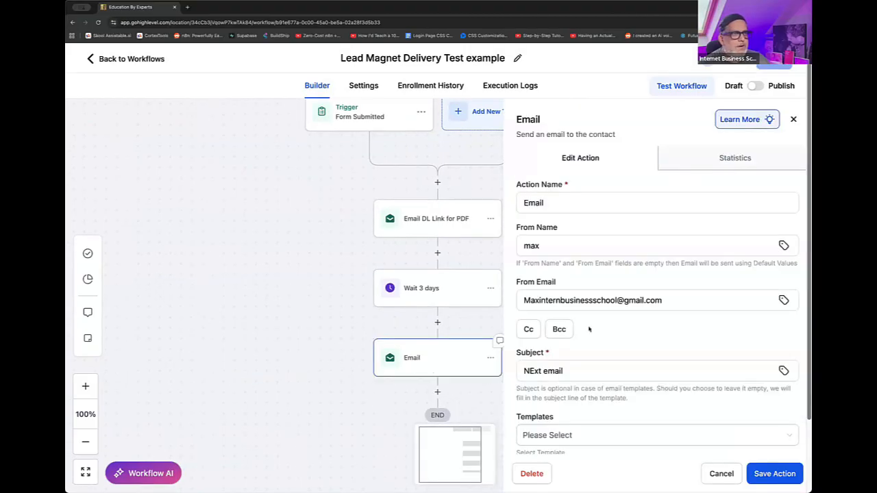
pyautogui.scroll(-1, 616, 334)
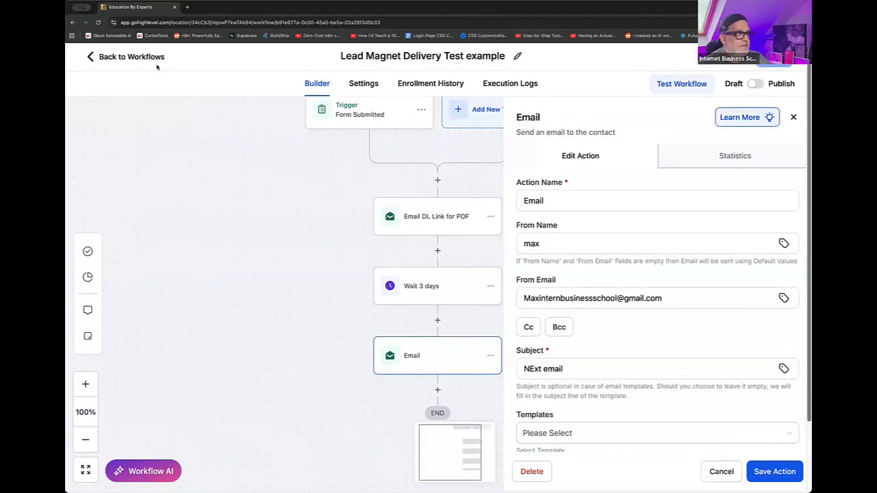
pyautogui.click(132, 57)
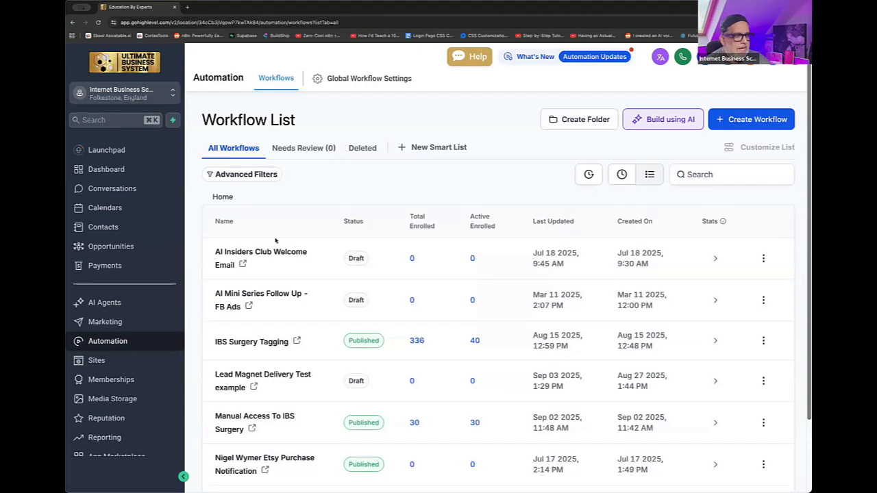
# - Copy the scheduling link of the round-robin group test calendar from the calendar settings
pyautogui.click(104, 208)
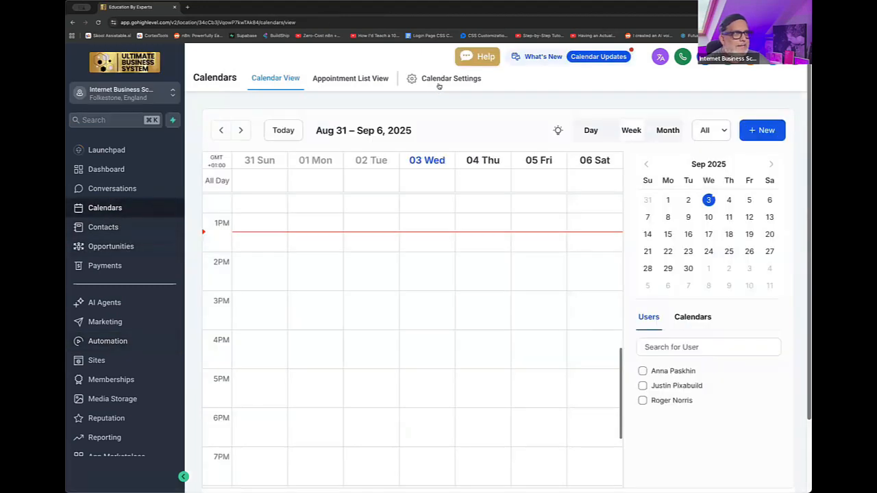
pyautogui.click(442, 81)
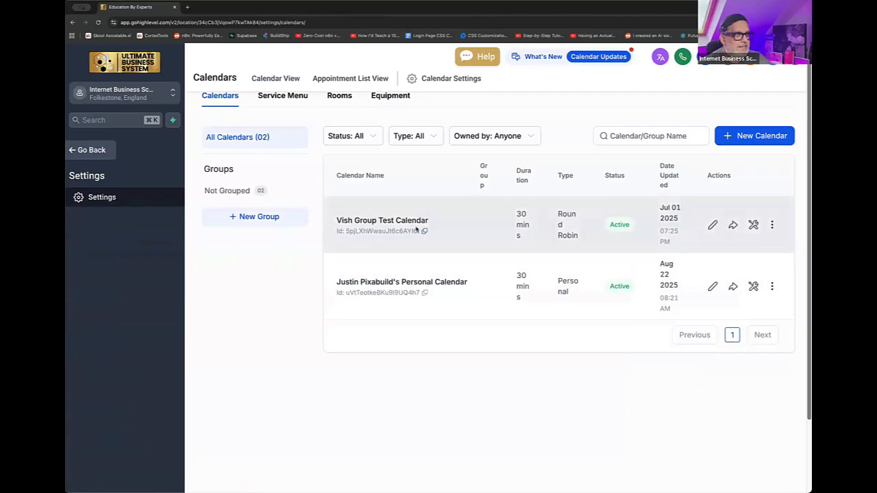
pyautogui.click(733, 226)
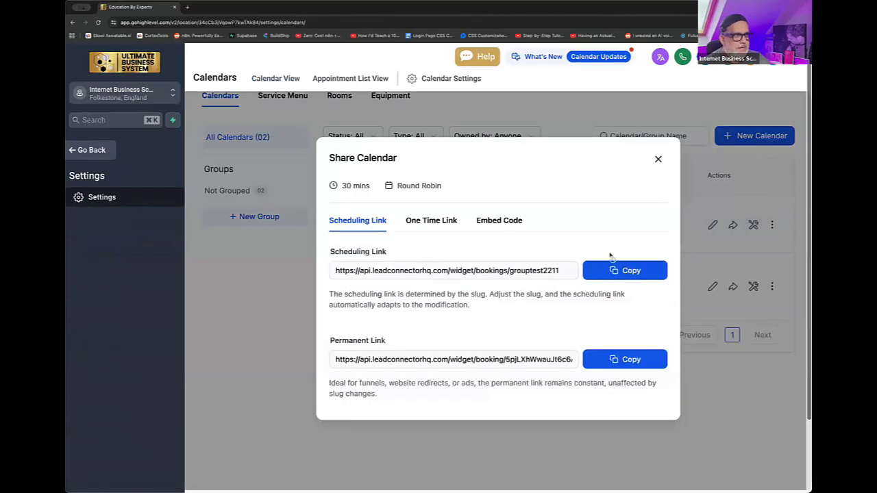
pyautogui.click(625, 271)
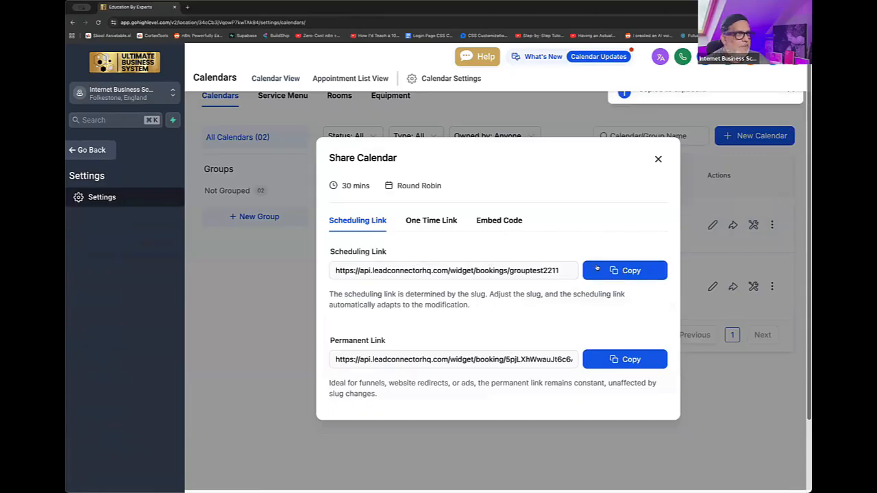
# - Return to the "Lead Magnet Delivery Test example" workflow and open its Email action after the three-day wait
pyautogui.click(103, 151)
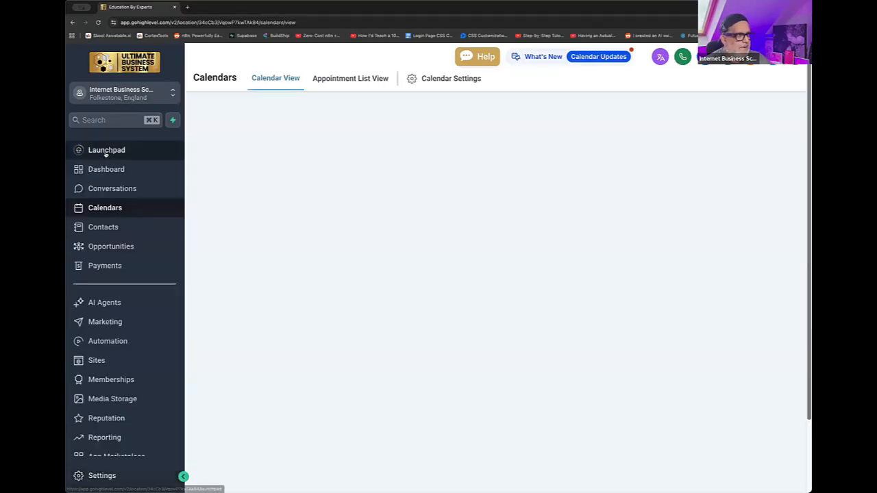
pyautogui.click(107, 341)
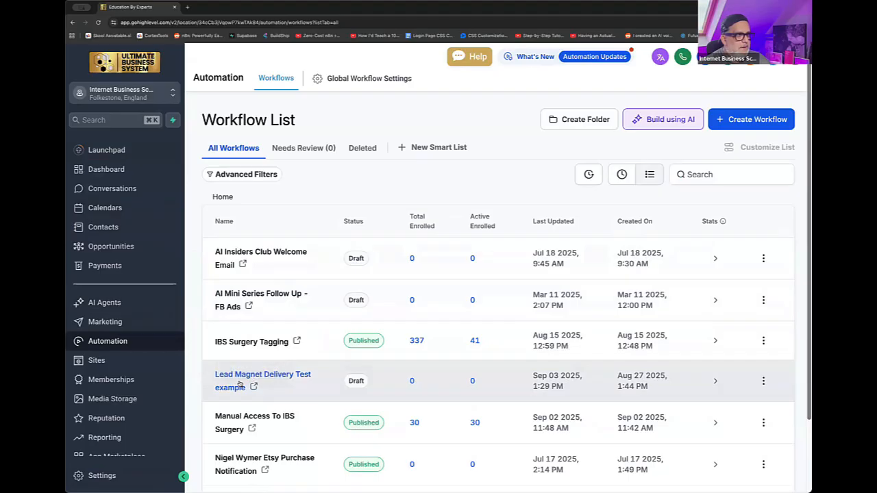
pyautogui.click(240, 383)
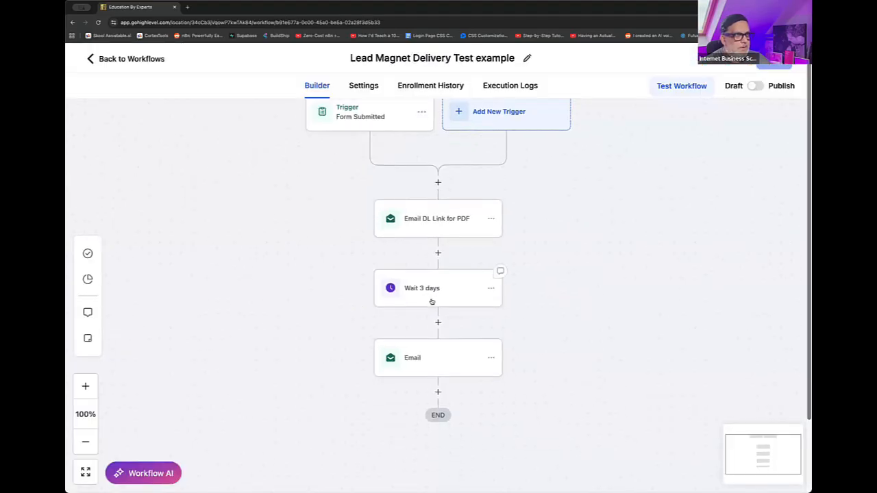
pyautogui.click(427, 355)
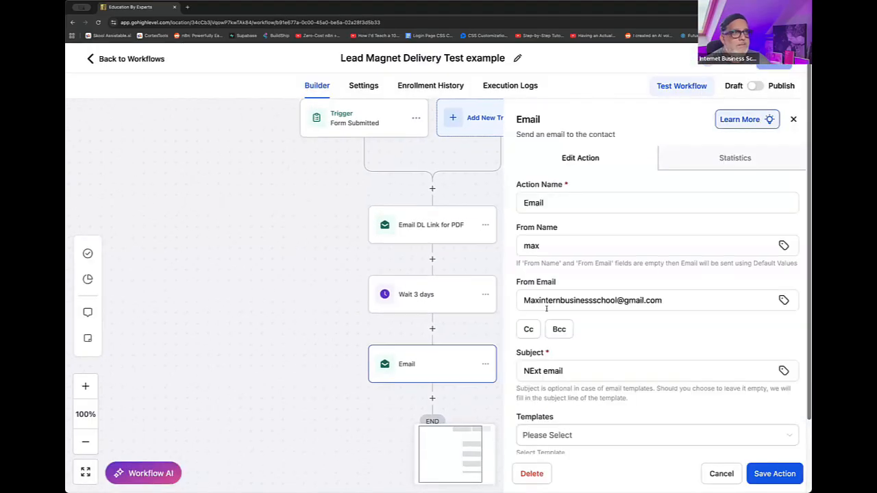
# - Make the CALLBOOKINGLINK placeholder in the email message bold
pyautogui.scroll(-3, 671, 360)
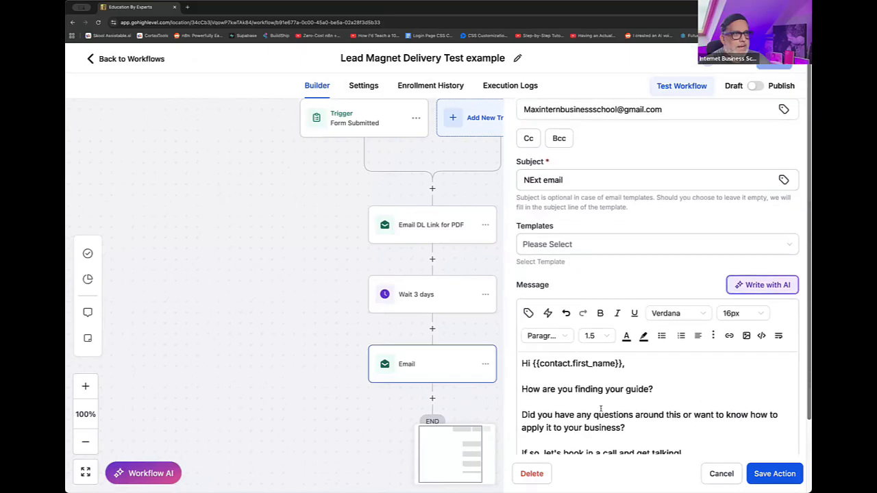
pyautogui.scroll(-4, 600, 410)
pyautogui.moveTo(604, 400); pyautogui.dragTo(520, 402)
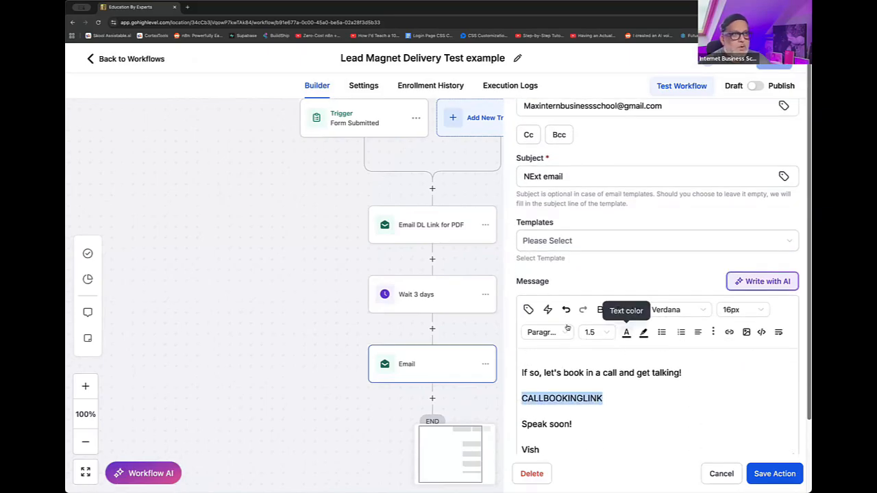
pyautogui.click(600, 310)
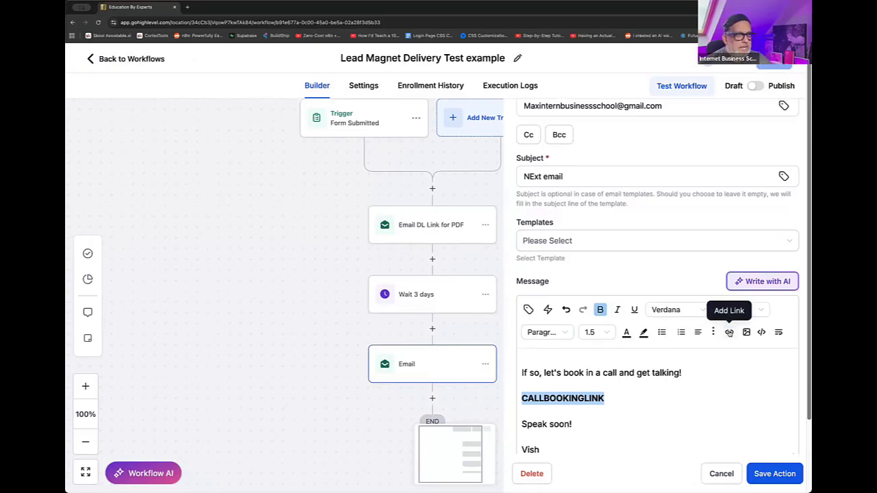
# - Link the CALLBOOKINGLINK text to the copied calendar scheduling URL, set to open in the same window
pyautogui.click(730, 332)
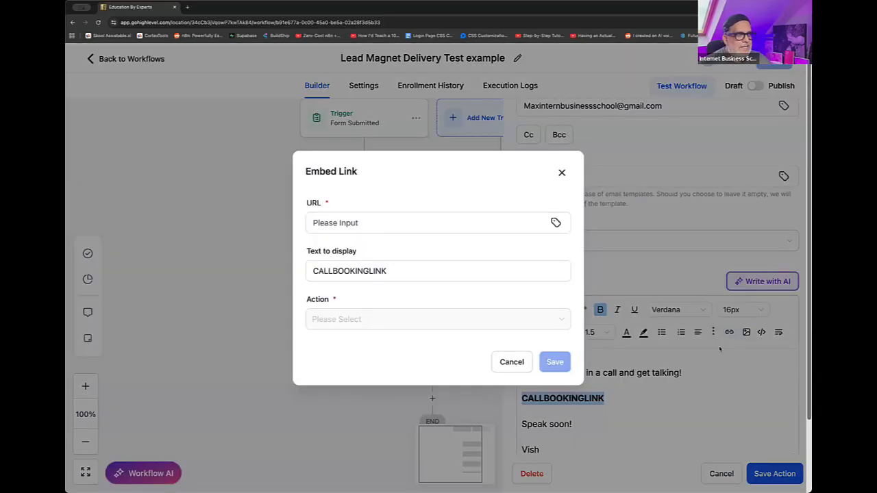
pyautogui.click(340, 223)
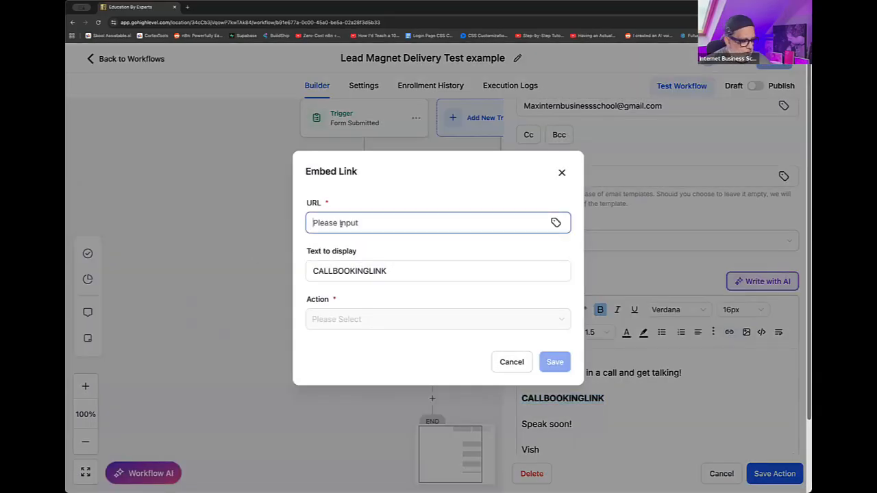
pyautogui.press('super+v')
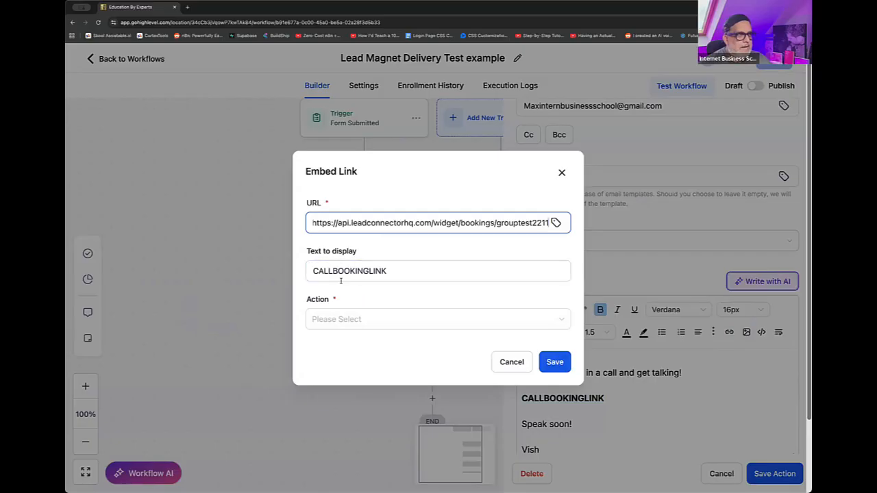
pyautogui.click(567, 363)
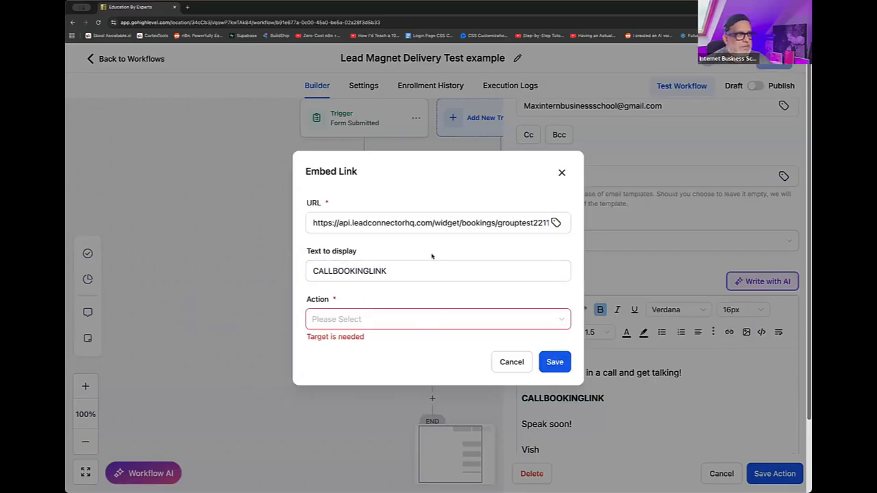
pyautogui.click(354, 320)
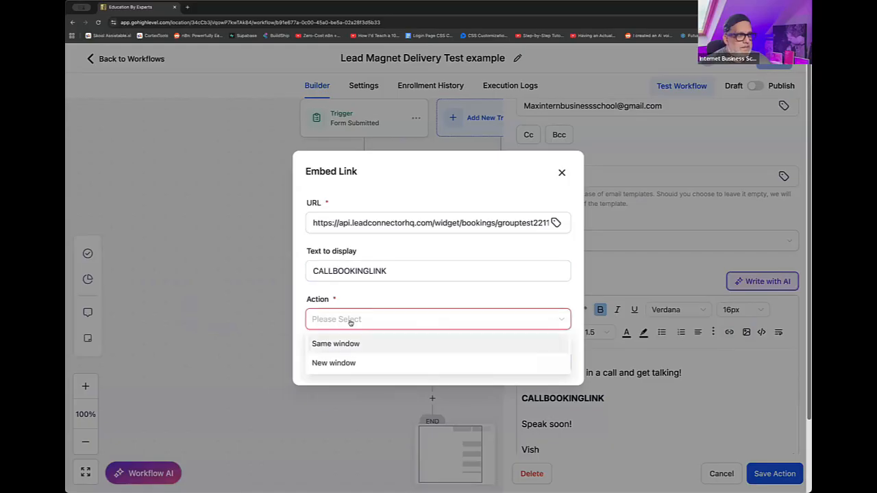
pyautogui.click(346, 346)
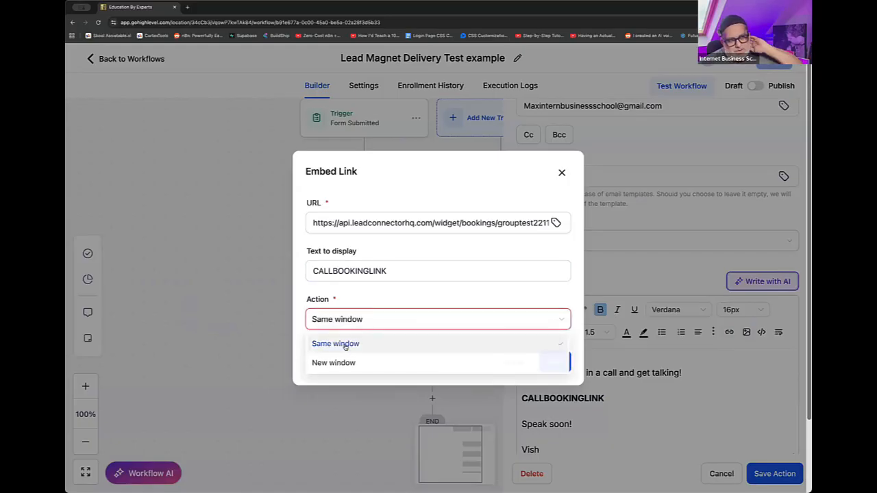
pyautogui.click(554, 365)
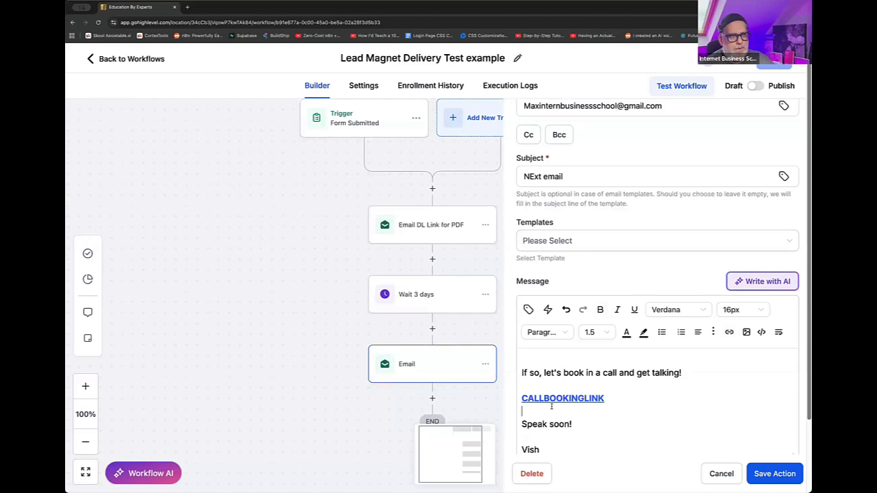
pyautogui.click(623, 406)
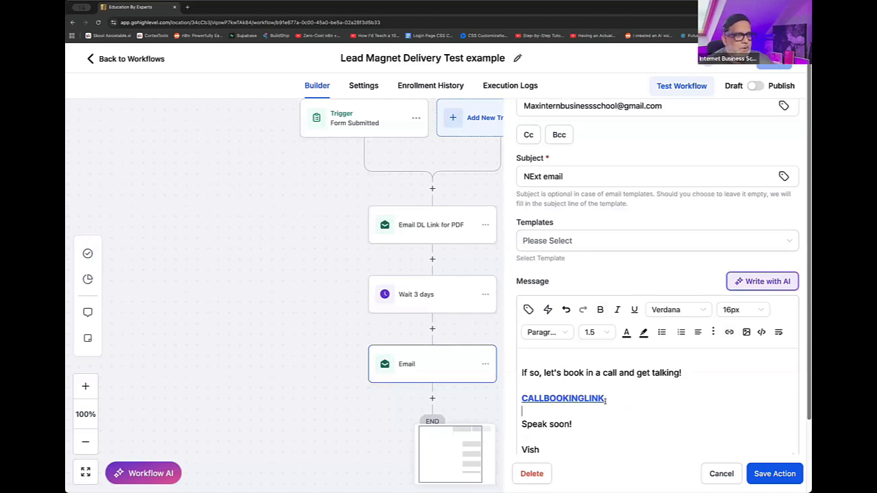
# - Save the follow-up email action with its linked CALLBOOKINGLINK text and save the workflow
pyautogui.click(768, 473)
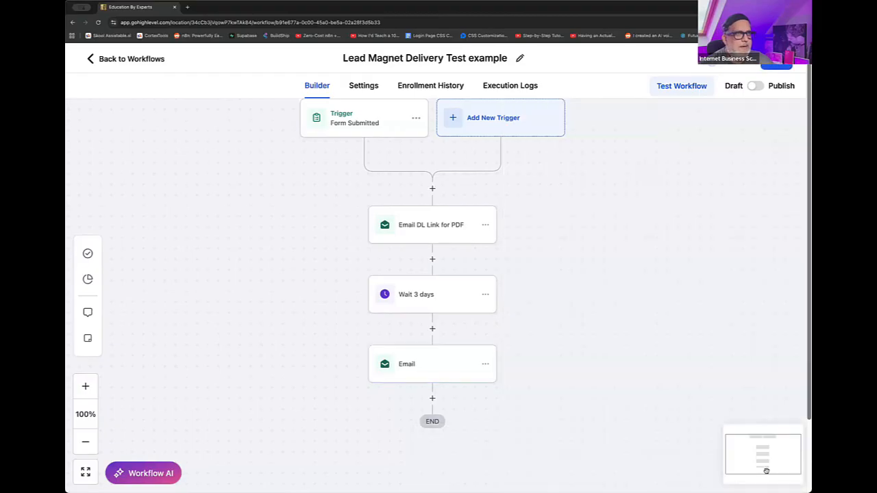
pyautogui.click(778, 65)
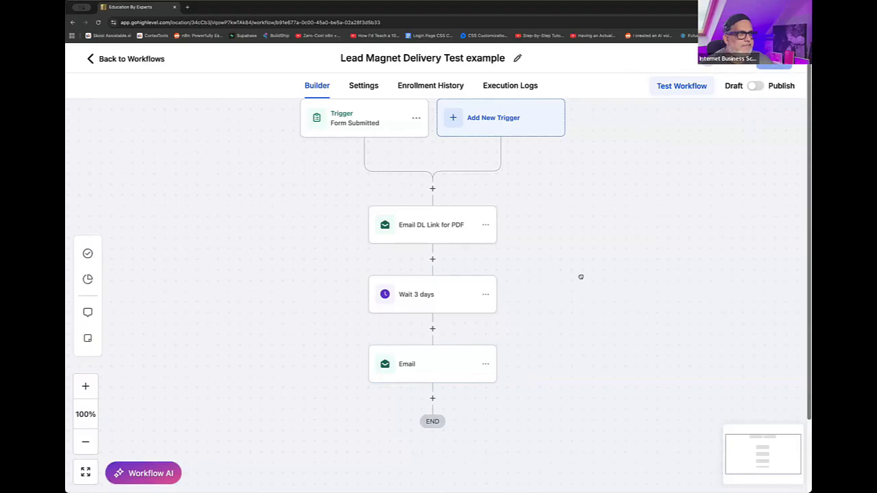
# - Rename the email action after the three-day wait to "Email offering call #1" and save the action
pyautogui.moveTo(581, 276); pyautogui.dragTo(574, 228)
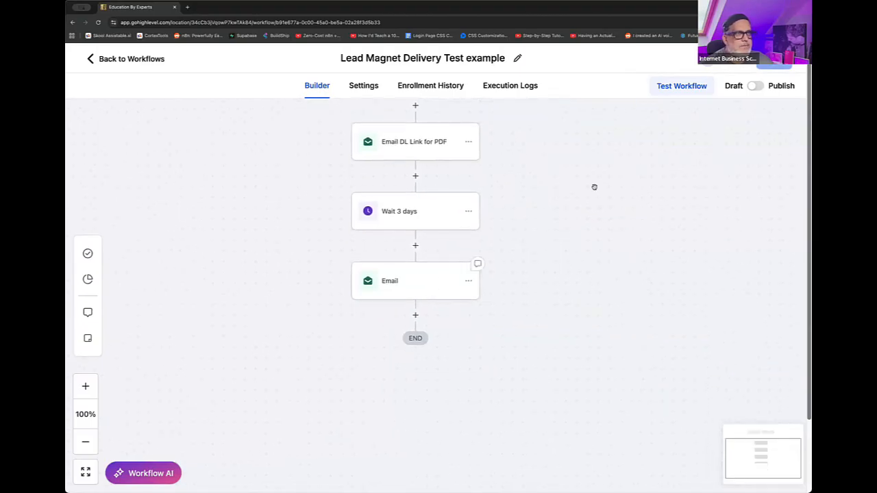
pyautogui.click(403, 283)
pyautogui.click(620, 202)
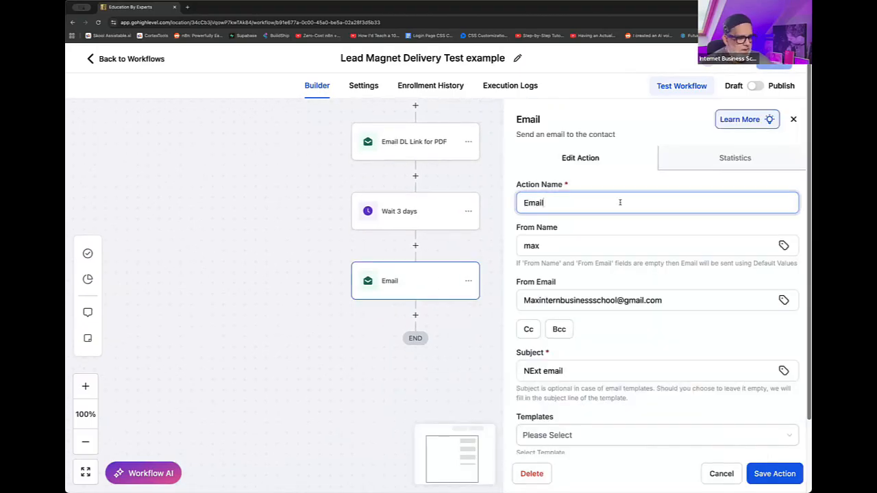
pyautogui.write('offering call #1')
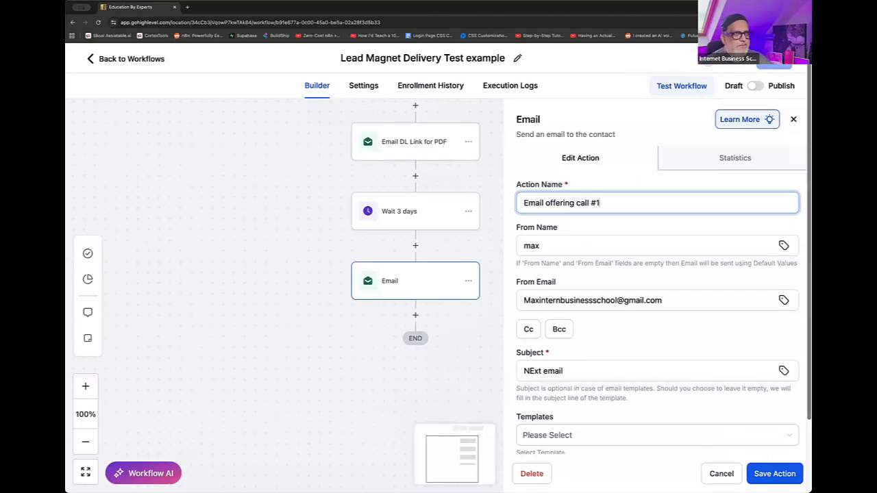
pyautogui.click(773, 474)
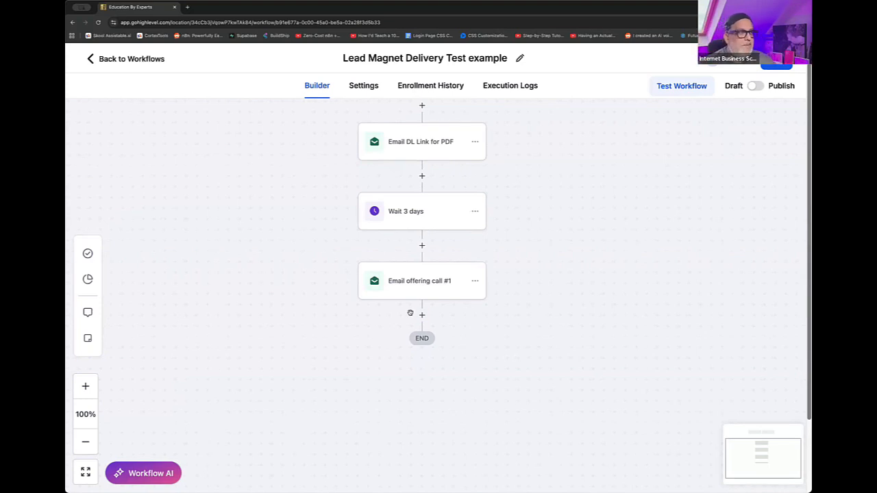
# - Add an SMS action directly after the "Email offering call #1" action, finding it with the search "sms"
pyautogui.click(422, 314)
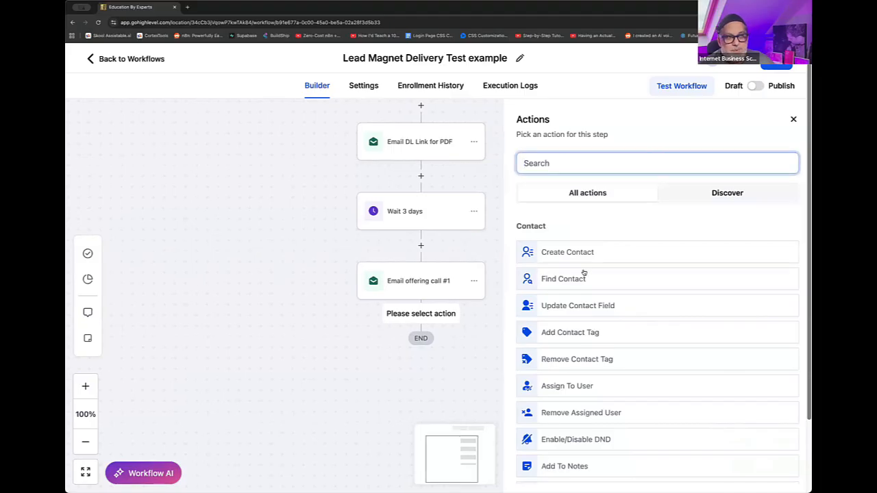
pyautogui.click(644, 161)
pyautogui.write('sms')
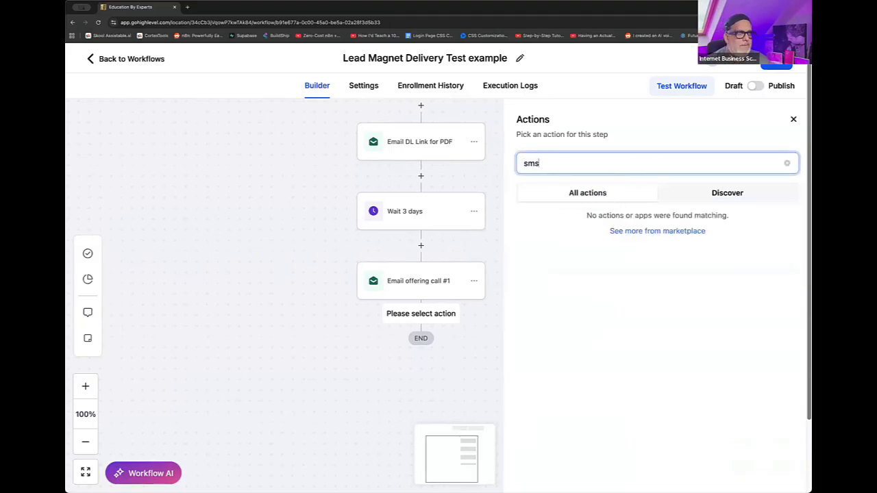
pyautogui.click(588, 254)
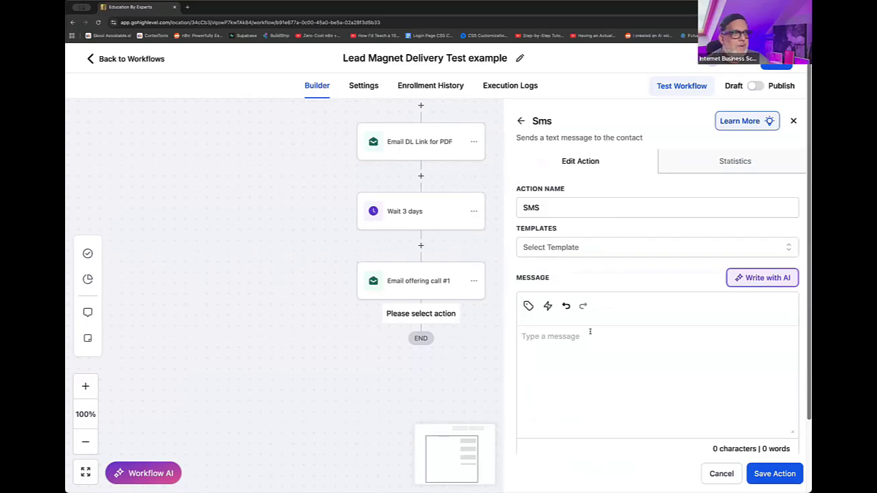
# - Begin the SMS message with "Hey", the recipient's first name and "You downloaded my AI guide 3 days ago"
pyautogui.click(607, 346)
pyautogui.write('Hy')
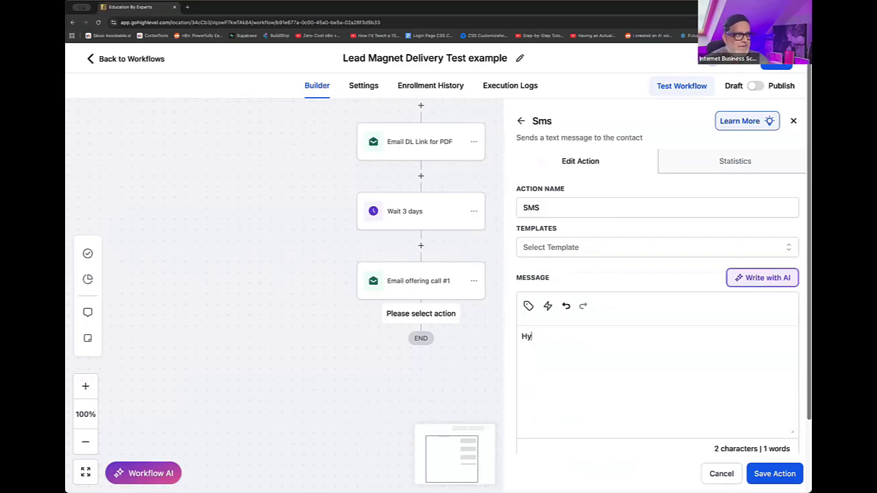
pyautogui.write('y Vish, ')
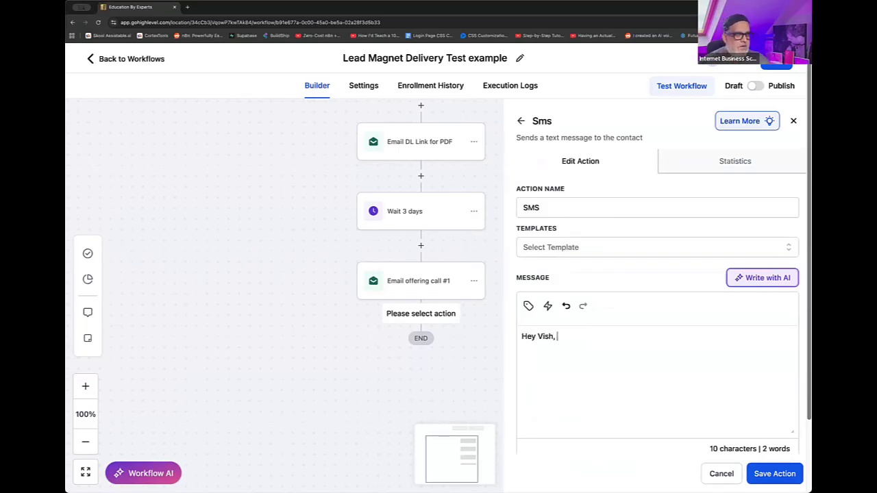
pyautogui.write('Yourdownl')
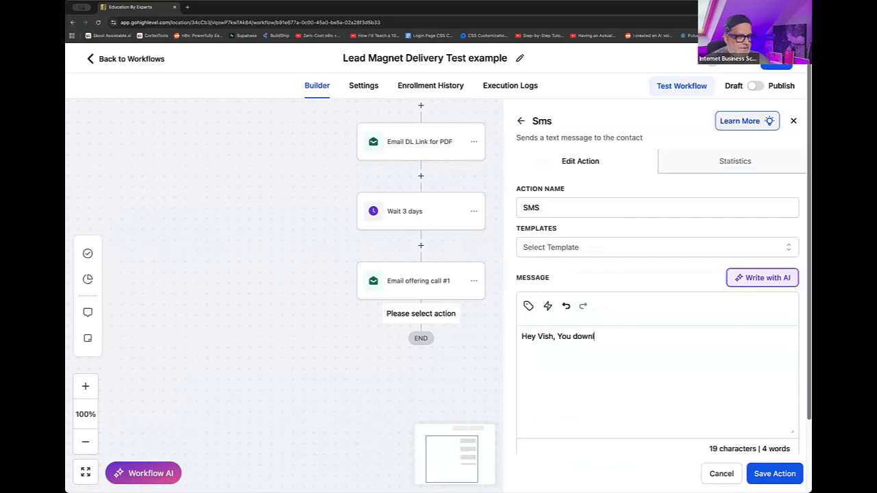
pyautogui.write('oaded m')
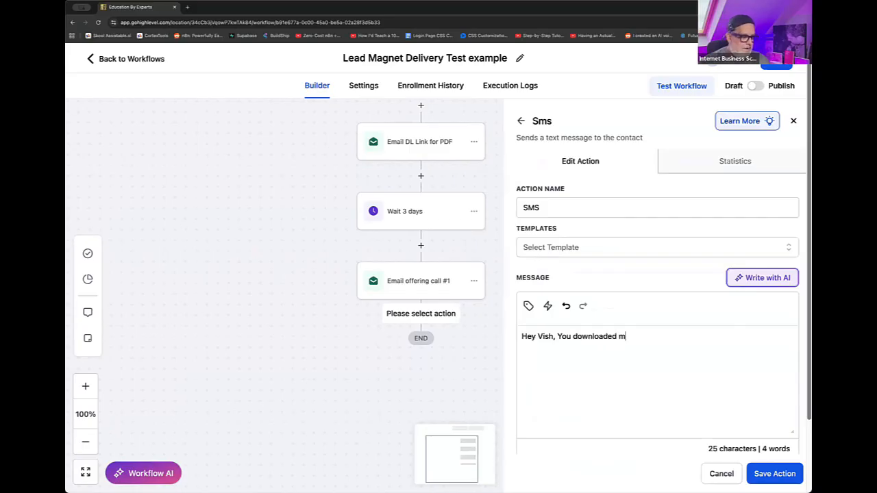
pyautogui.write('y AIguide')
pyautogui.press('BackSpace')
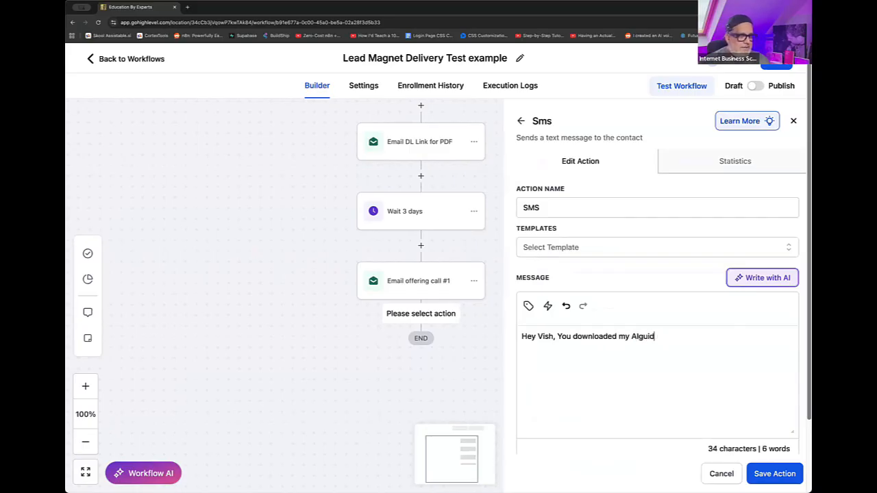
pyautogui.write('guide ')
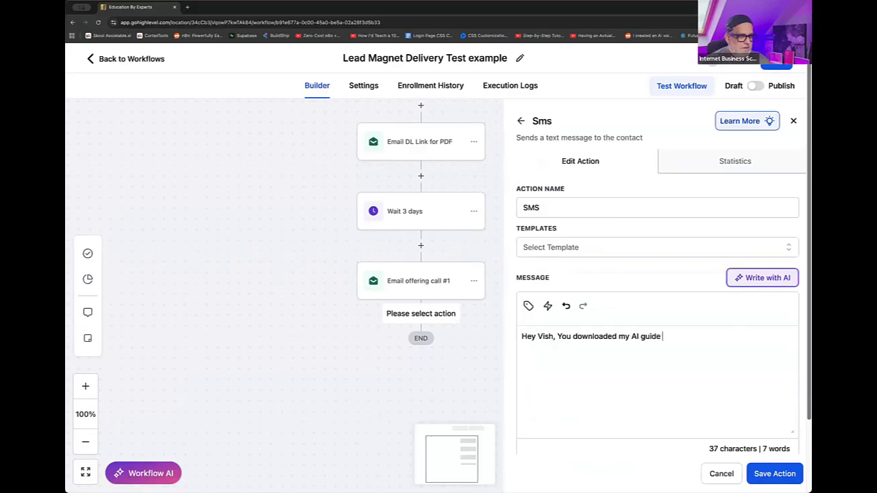
pyautogui.write('3 days ago')
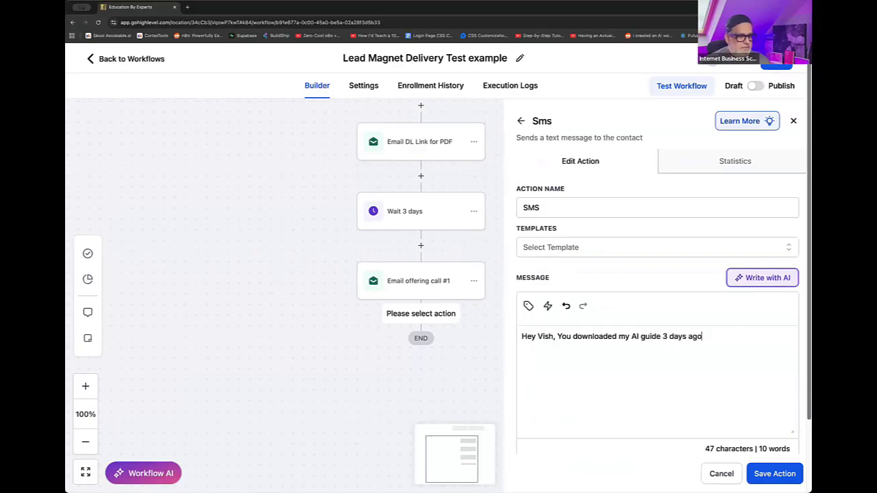
pyautogui.write('. Did')
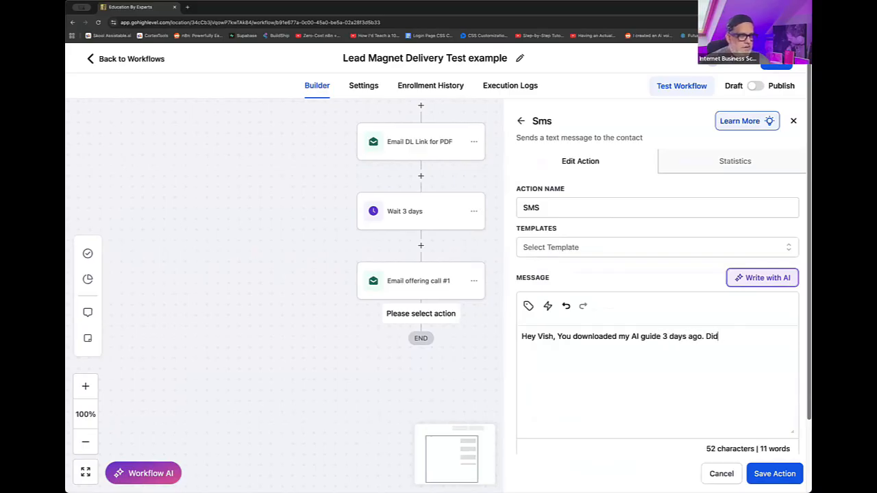
pyautogui.write(' you want to tal')
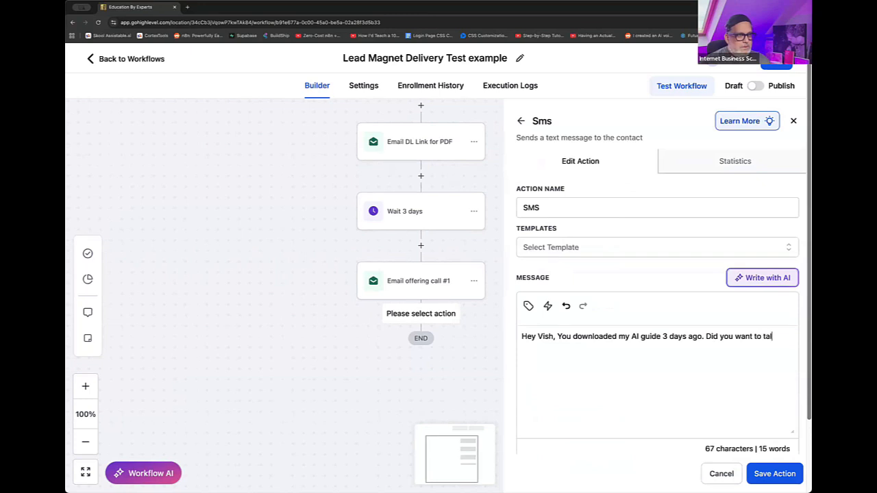
pyautogui.write('k to my team to see ')
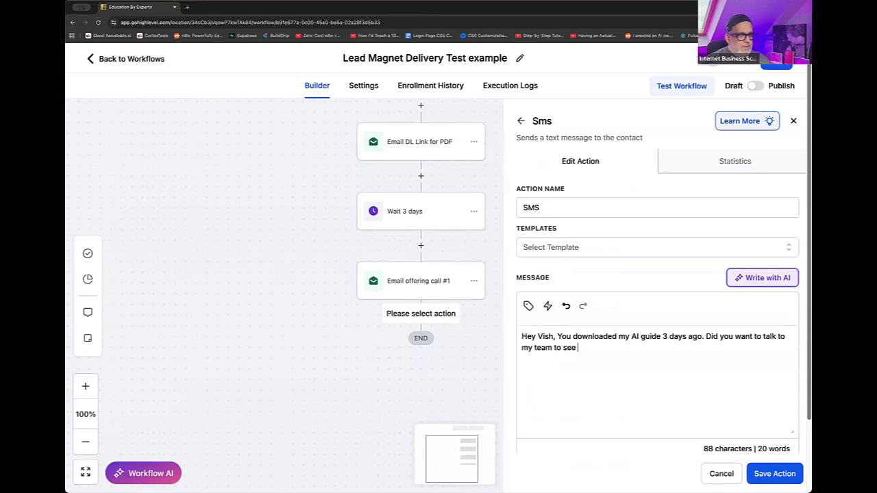
pyautogui.write('how you can impleme')
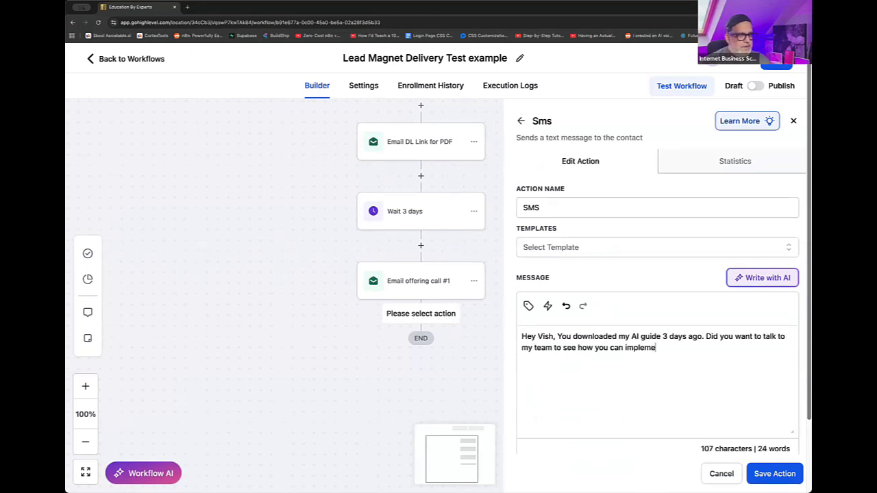
pyautogui.write('nt this in your busine')
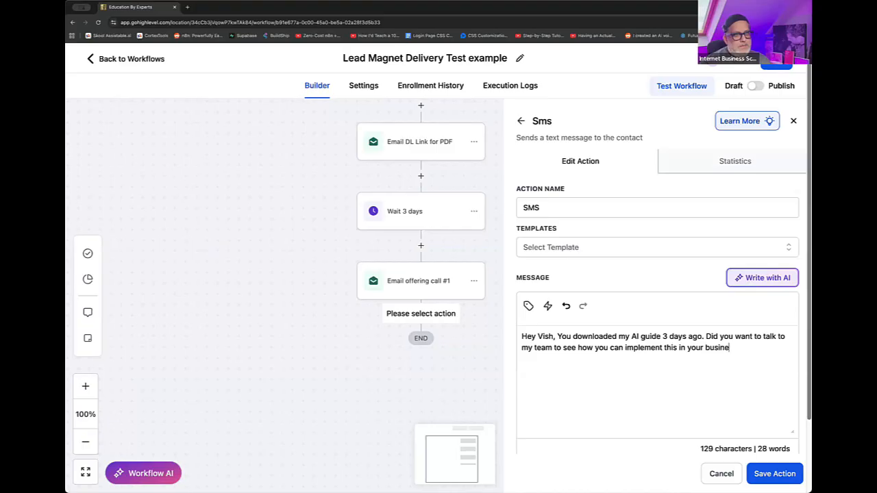
pyautogui.write('ss?')
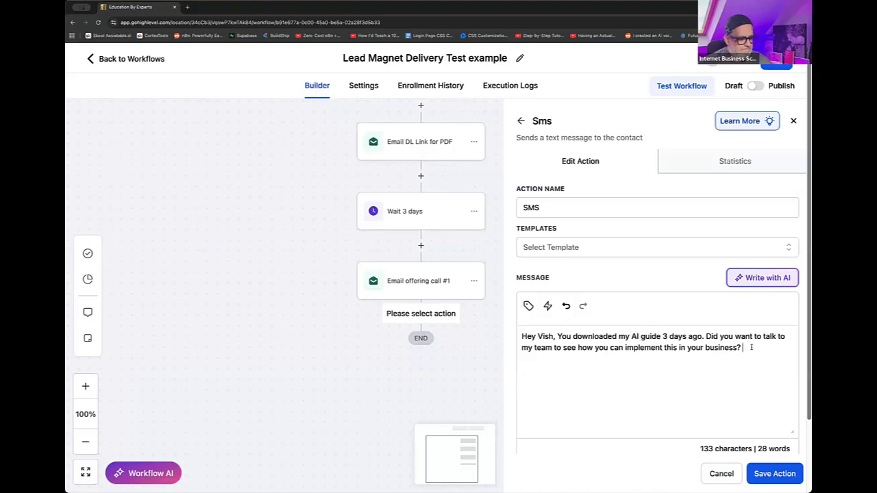
pyautogui.scroll(-3, 756, 351)
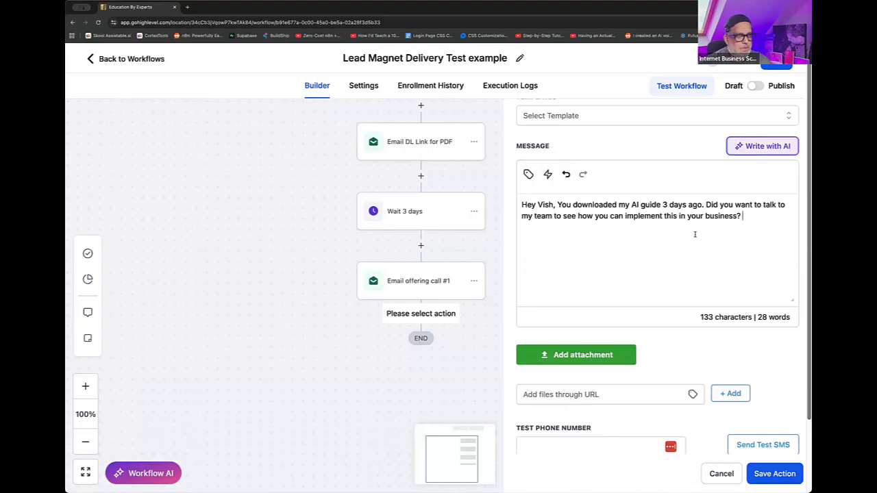
pyautogui.press('Return')
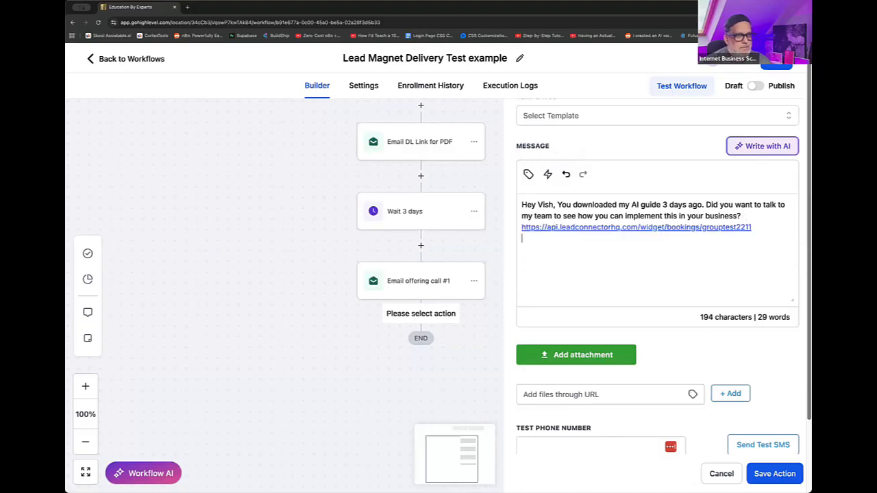
# - Close the SMS message with "Speak to you soon!" and the sender's first name, and save the SMS action
pyautogui.write('Speak to')
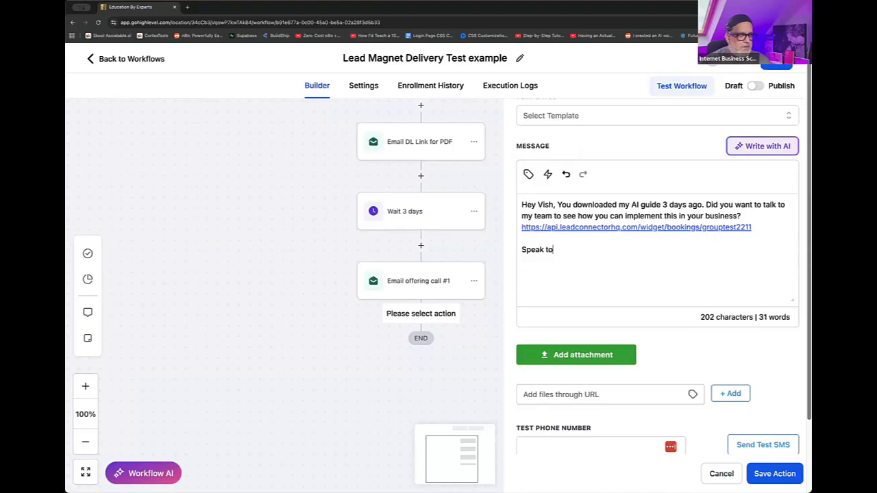
pyautogui.write(' you soon!')
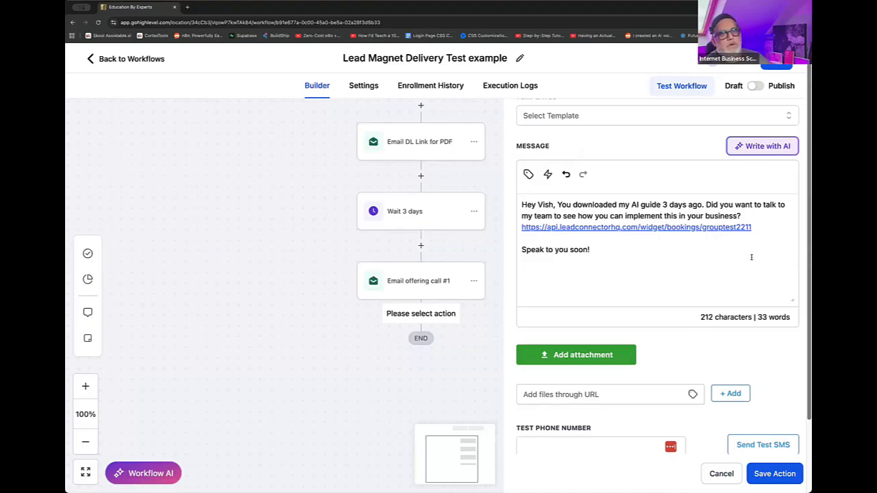
pyautogui.press('Return')
pyautogui.press('Return')
pyautogui.write('Max')
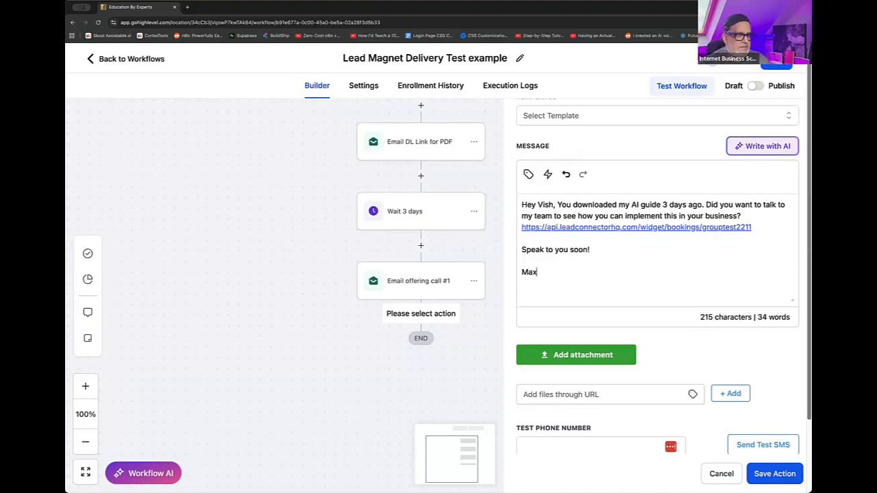
pyautogui.click(781, 473)
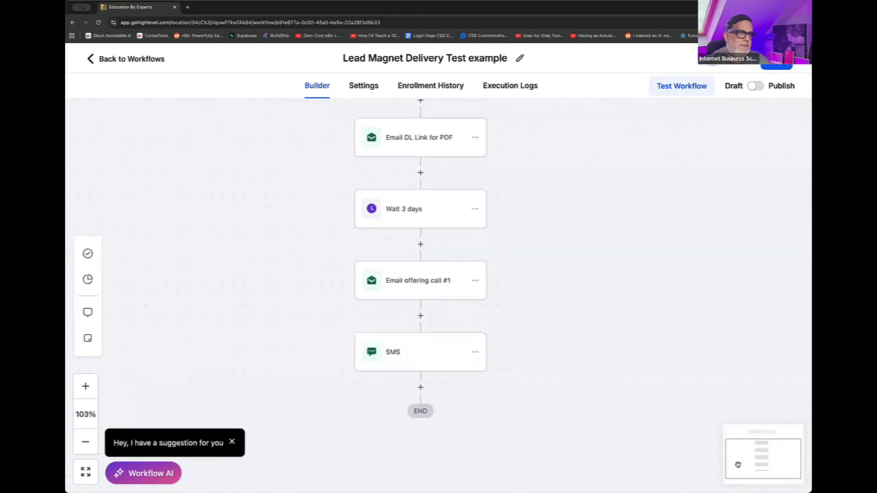
# - Reopen the SMS action to review its message within the workflow, and save the action again
pyautogui.scroll(5, 405, 336)
pyautogui.click(412, 413)
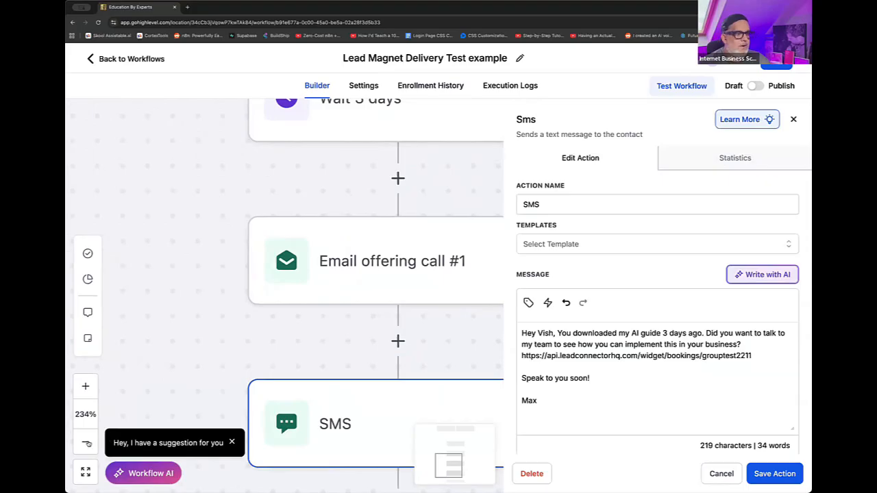
pyautogui.click(87, 444)
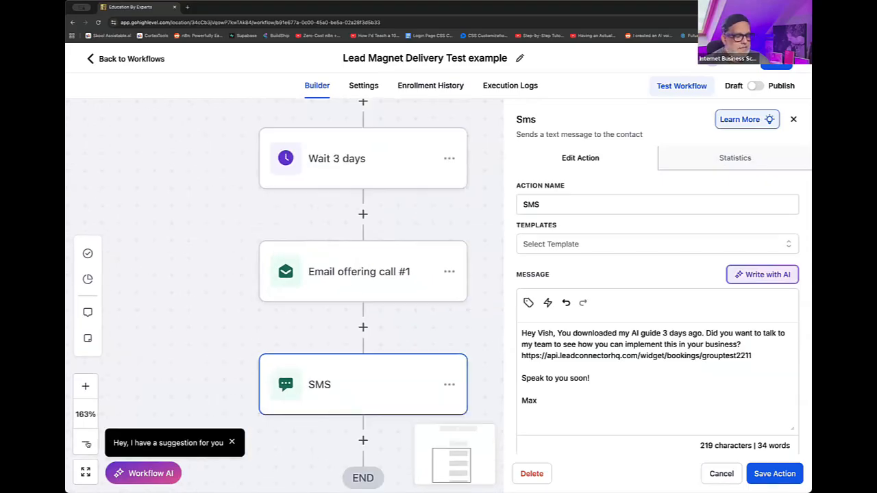
pyautogui.click(86, 444)
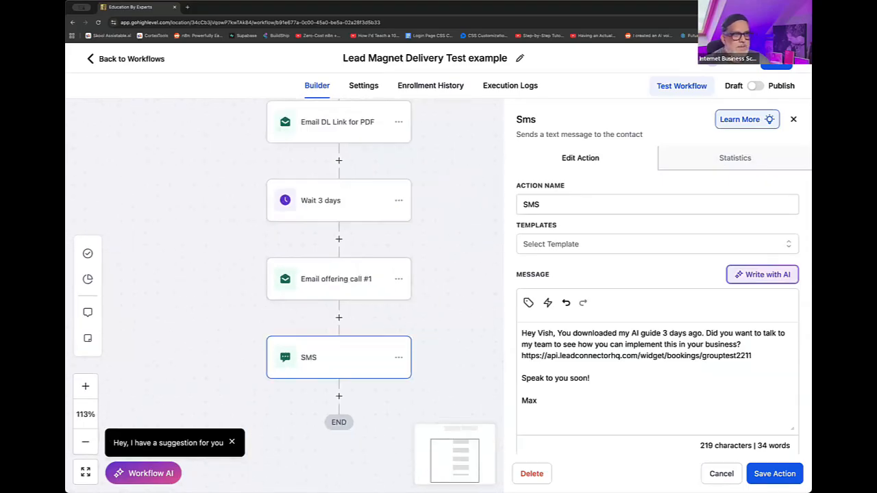
pyautogui.click(773, 475)
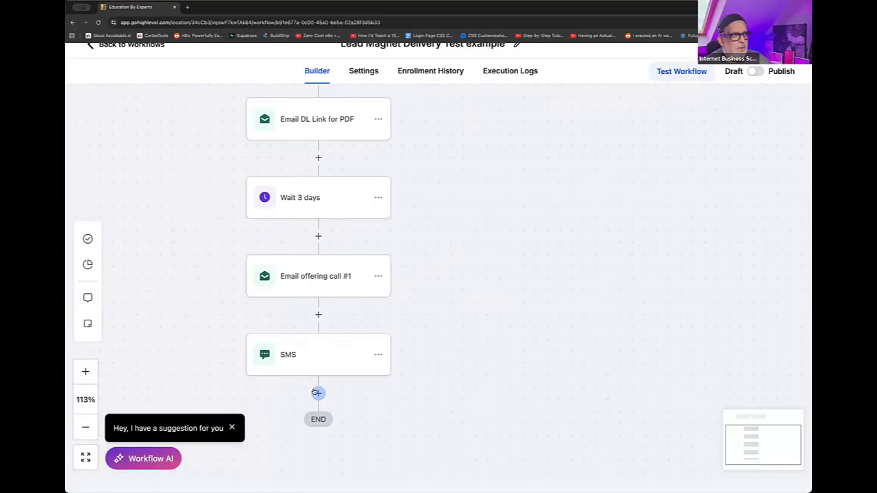
pyautogui.moveTo(434, 374); pyautogui.dragTo(523, 372)
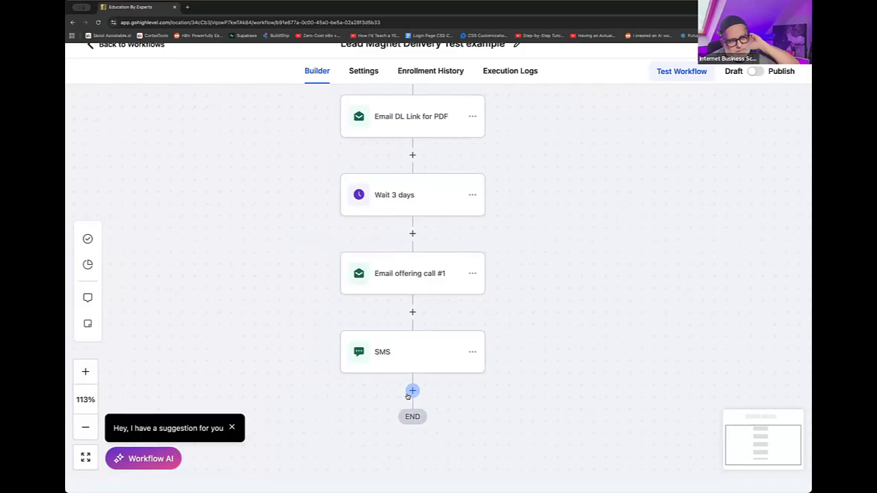
pyautogui.click(412, 391)
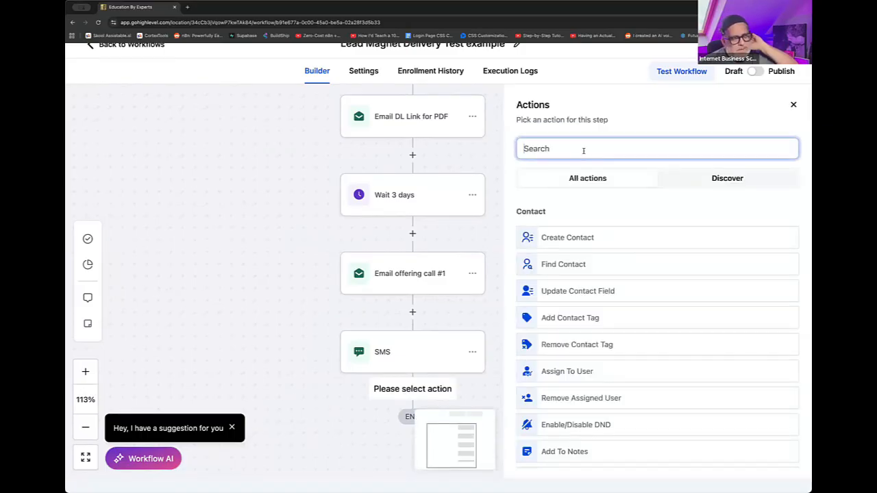
pyautogui.write('if')
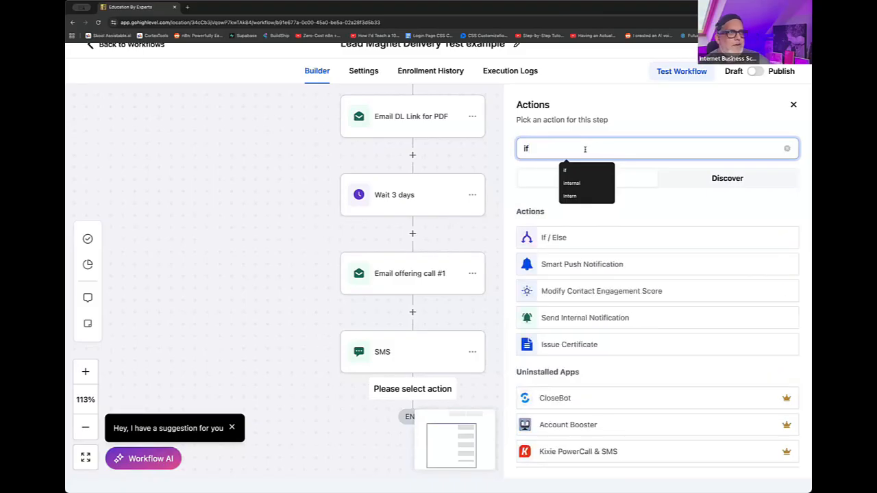
pyautogui.click(554, 237)
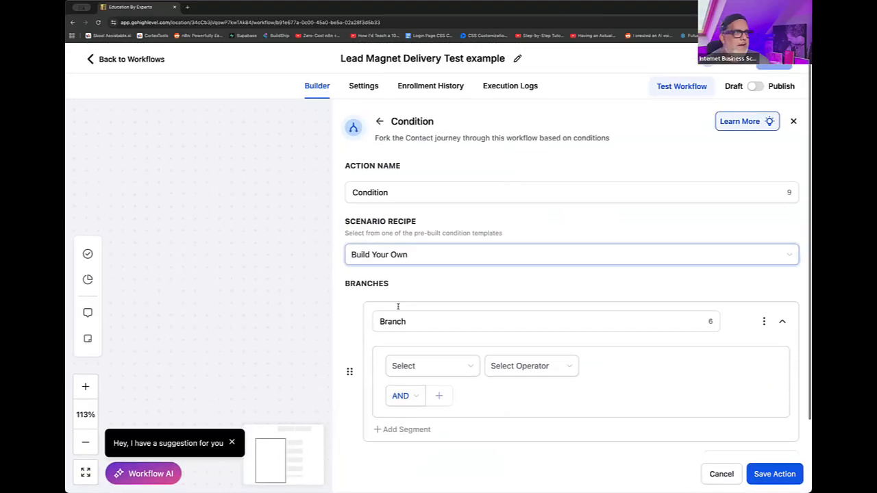
pyautogui.scroll(-2, 438, 281)
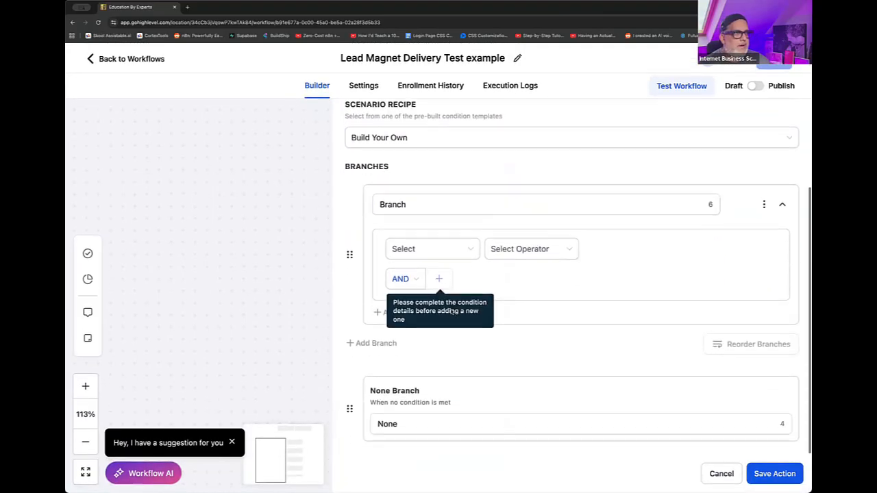
pyautogui.click(431, 251)
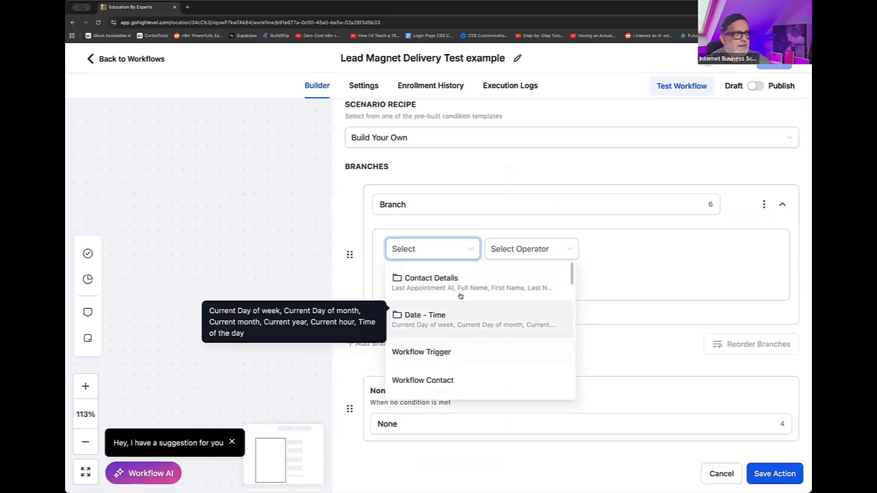
pyautogui.click(518, 288)
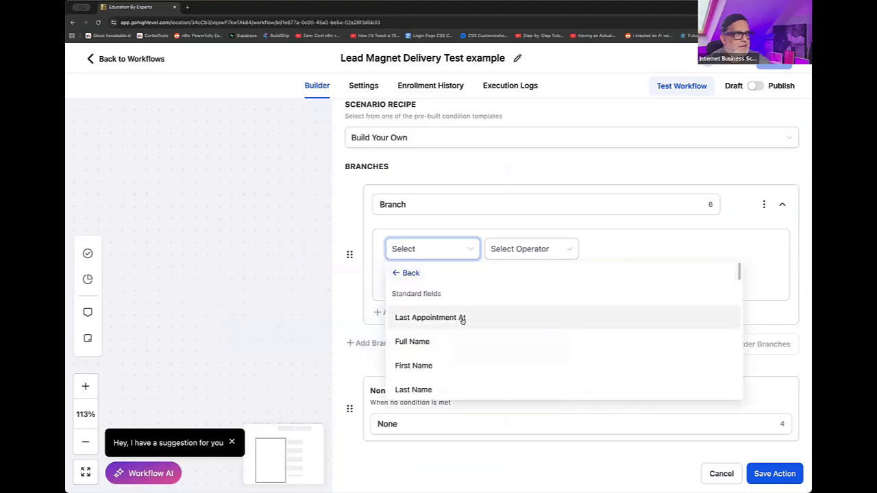
pyautogui.scroll(-10, 464, 321)
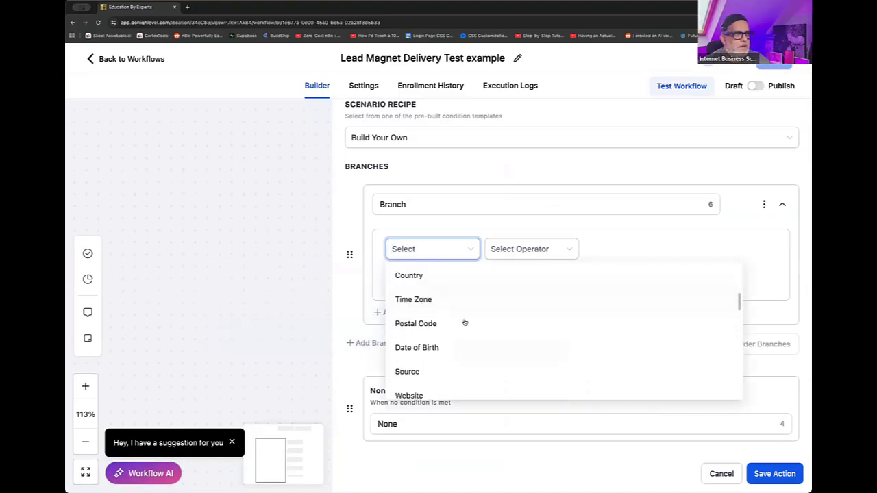
pyautogui.scroll(-15, 464, 320)
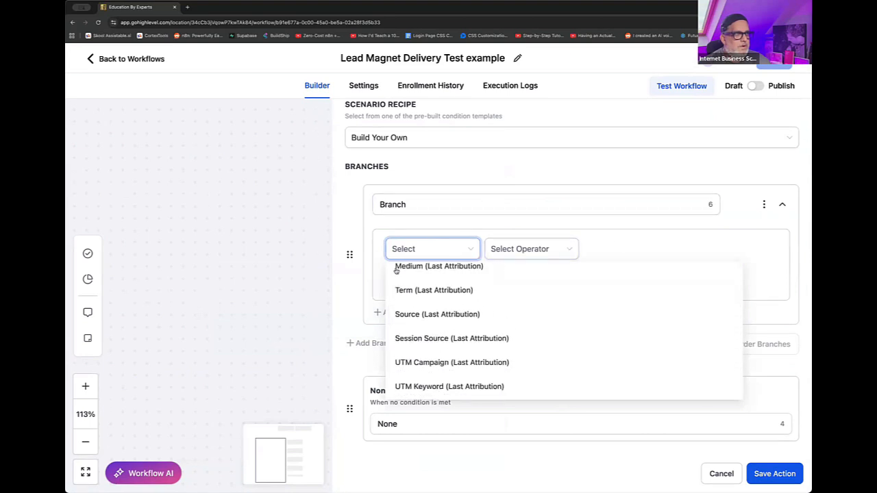
pyautogui.scroll(-3, 511, 361)
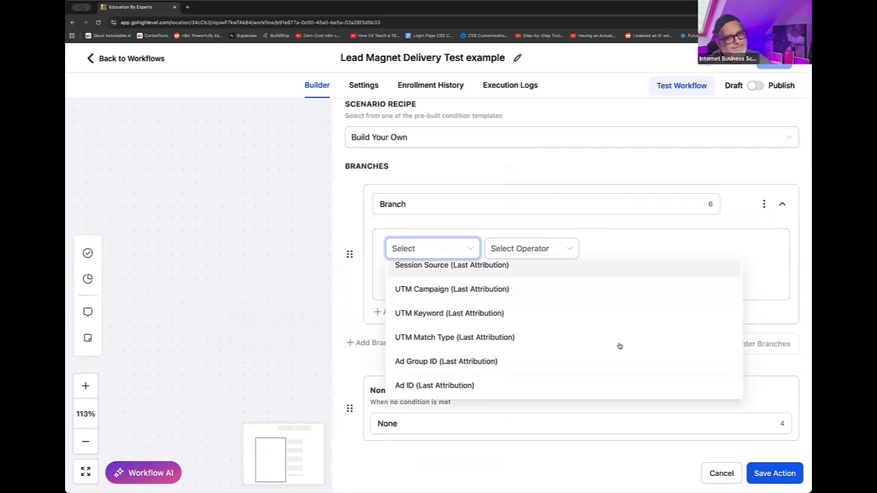
pyautogui.click(721, 480)
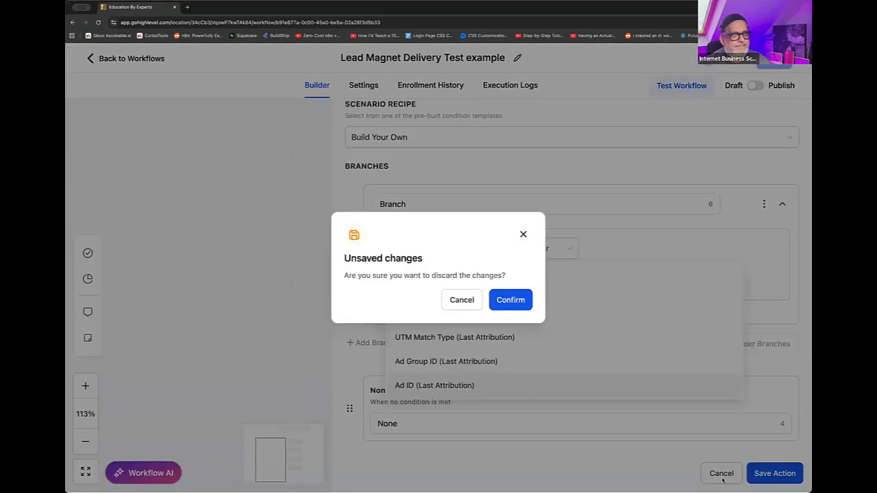
pyautogui.click(508, 302)
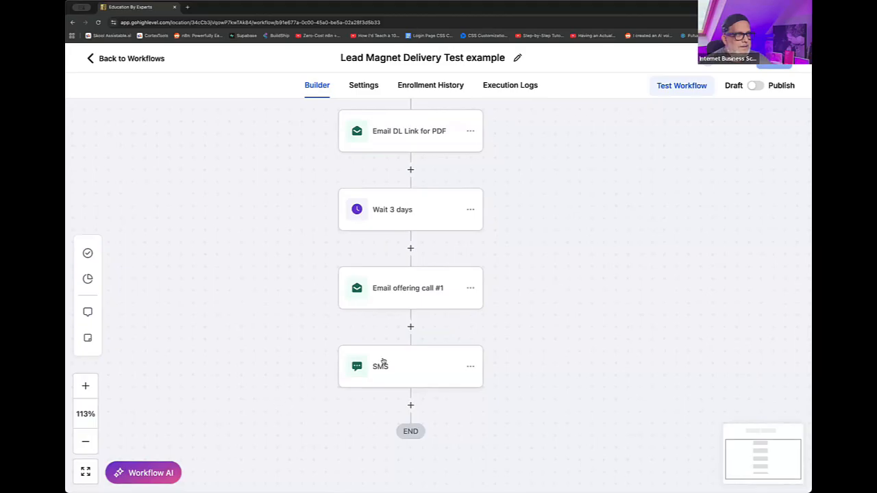
# - Add a Goal Event action below the SMS step at the end of the workflow
pyautogui.moveTo(534, 308); pyautogui.dragTo(535, 308)
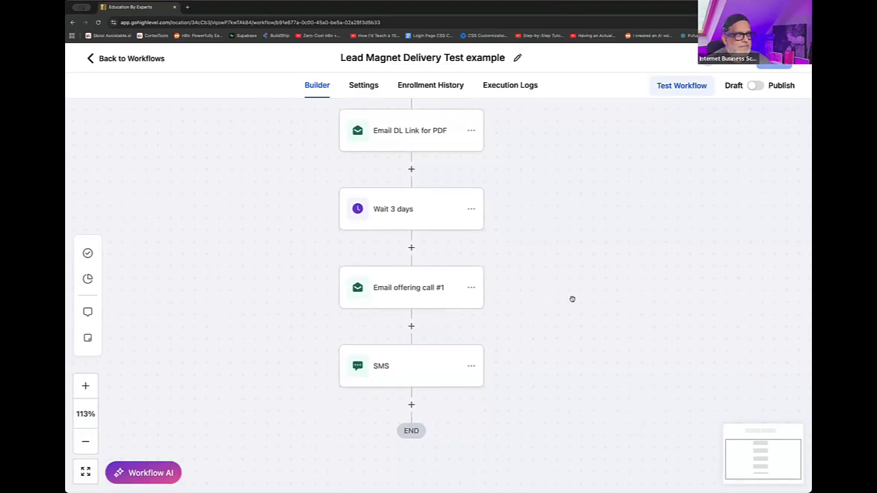
pyautogui.scroll(3, 573, 300)
pyautogui.scroll(2, 573, 300)
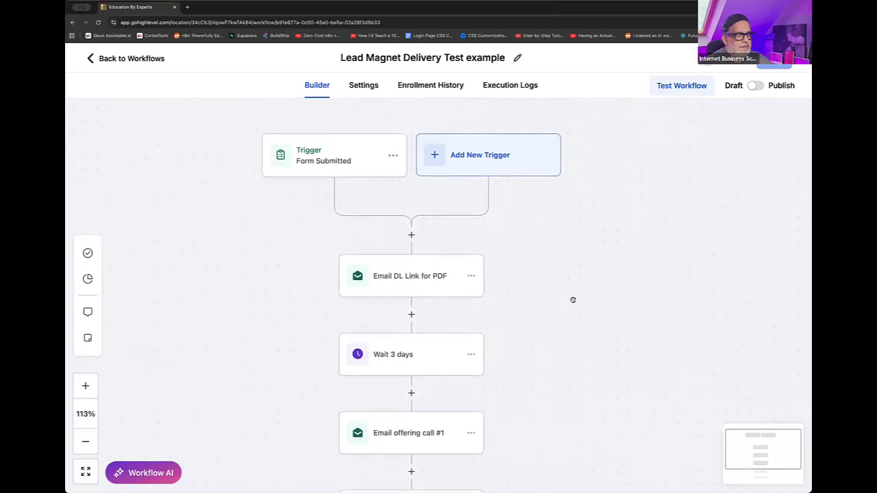
pyautogui.scroll(-5, 572, 301)
pyautogui.scroll(1, 421, 383)
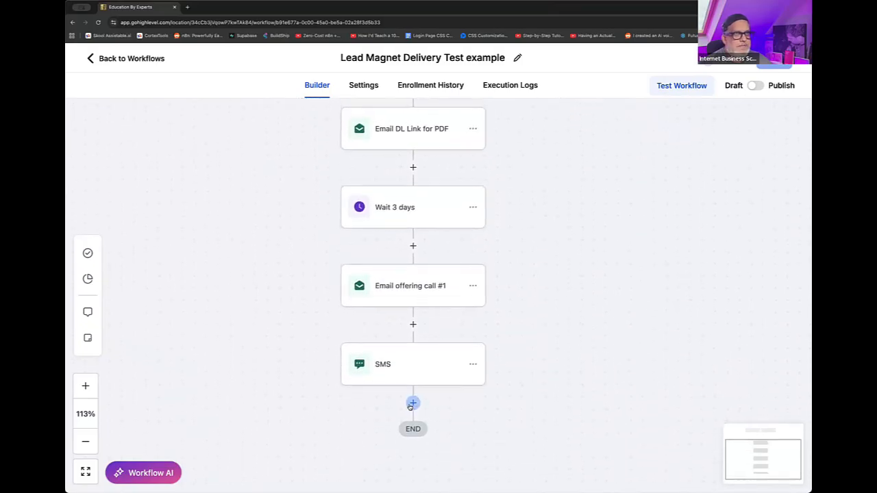
pyautogui.click(412, 405)
pyautogui.click(599, 163)
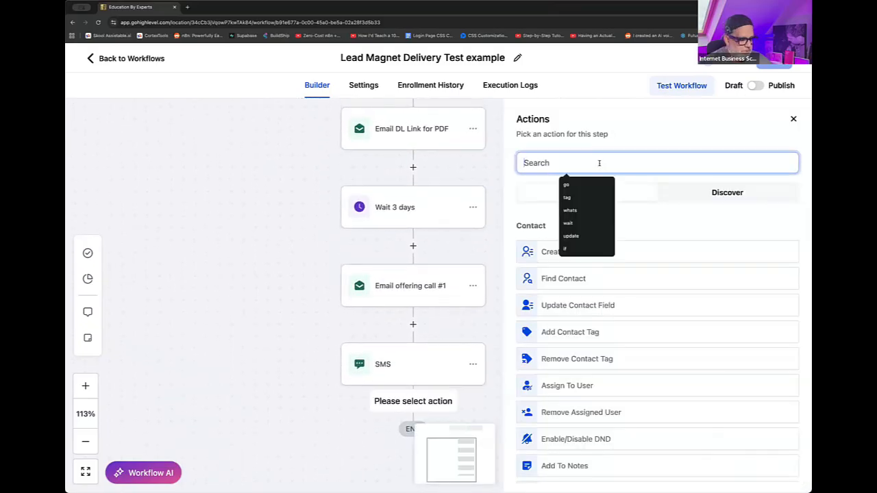
pyautogui.write('goal')
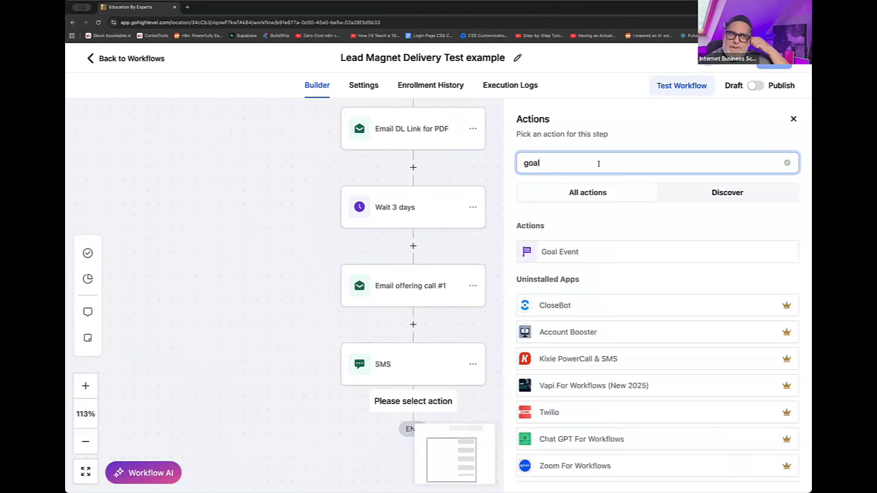
pyautogui.click(594, 252)
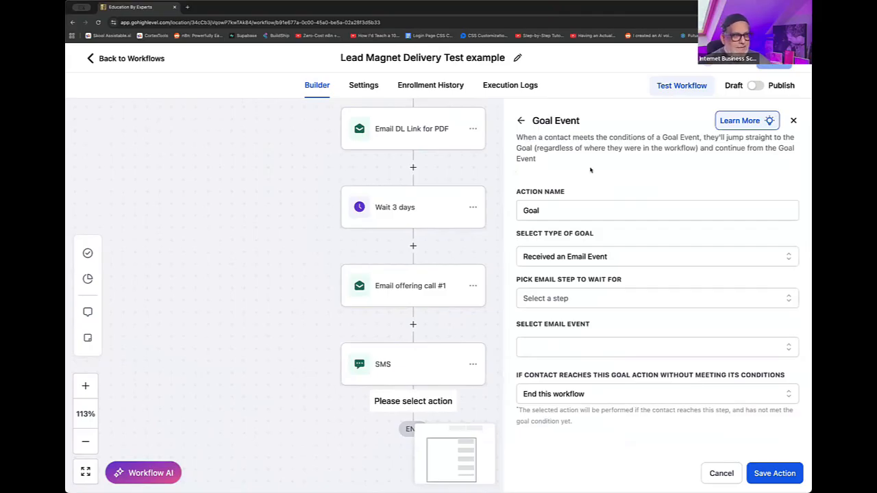
pyautogui.scroll(-1, 630, 206)
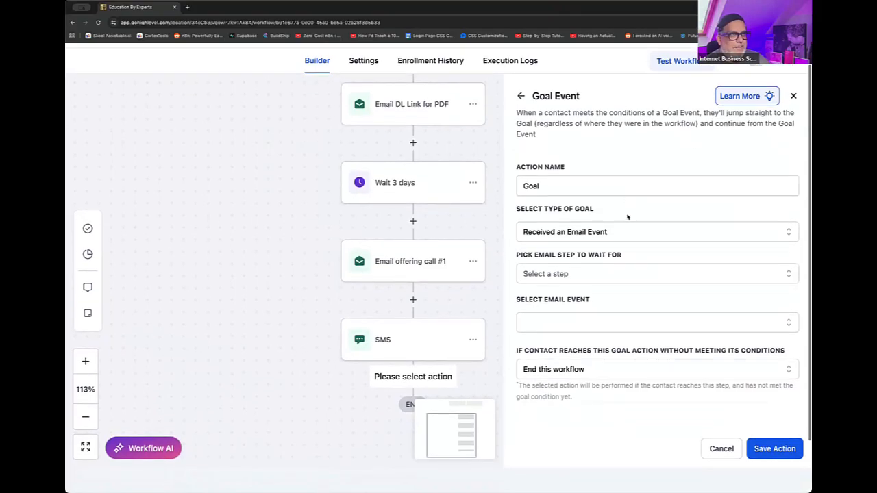
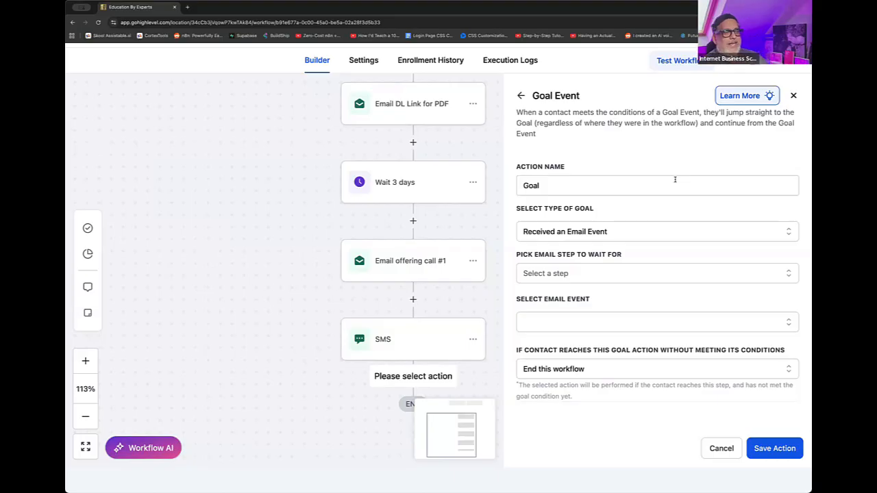
pyautogui.click(603, 192)
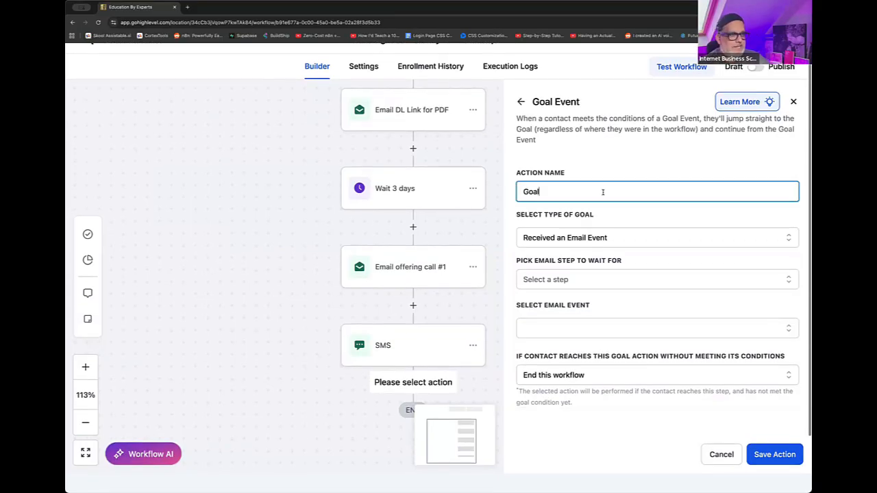
pyautogui.write('event booking')
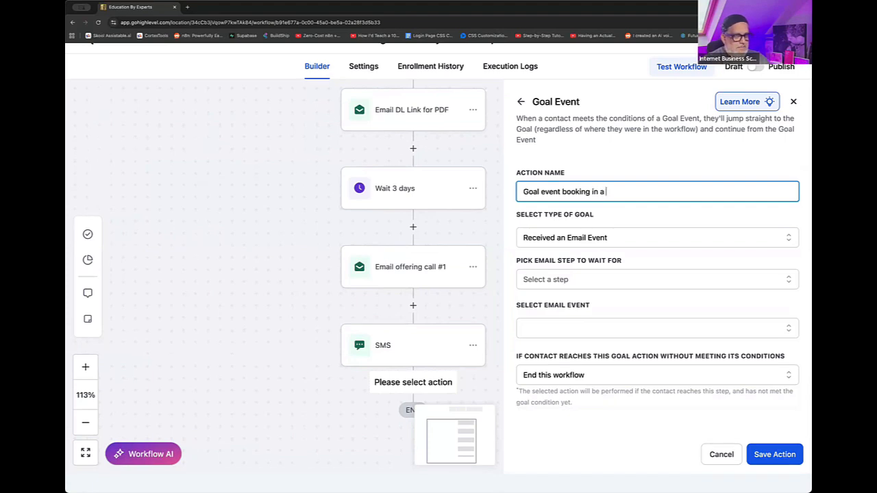
pyautogui.write('in a call with g')
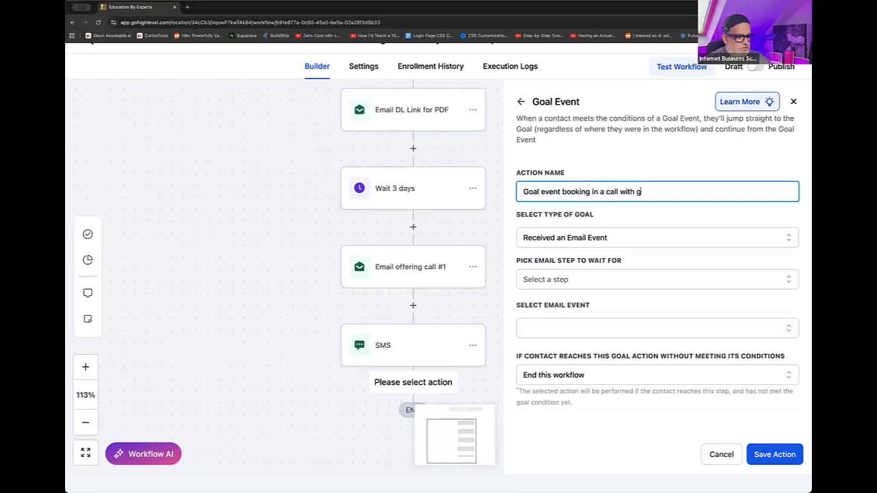
pyautogui.write('roup')
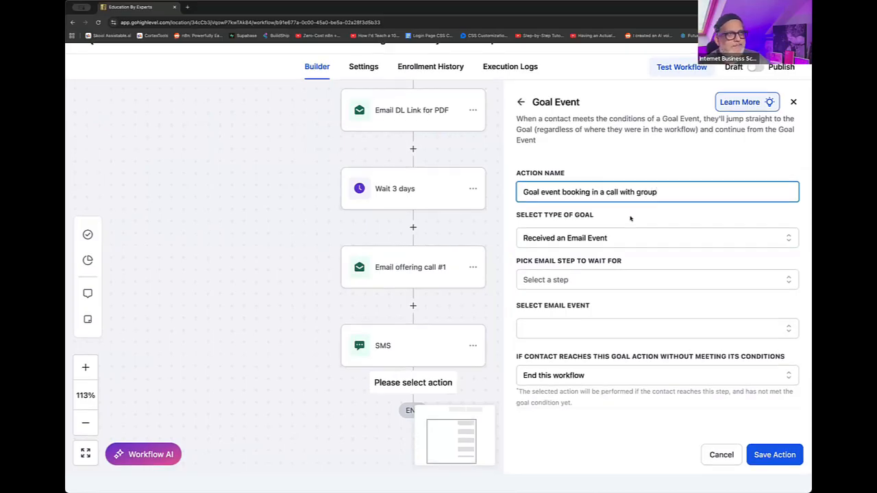
pyautogui.click(611, 239)
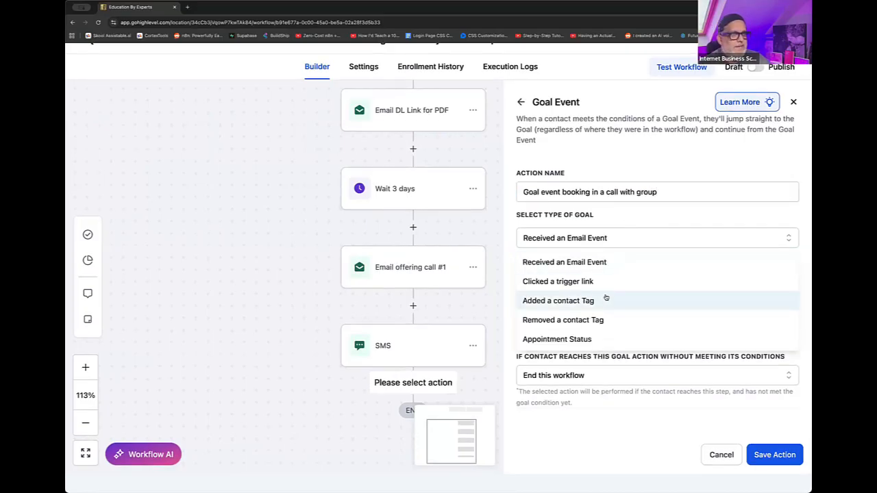
pyautogui.scroll(-1, 631, 299)
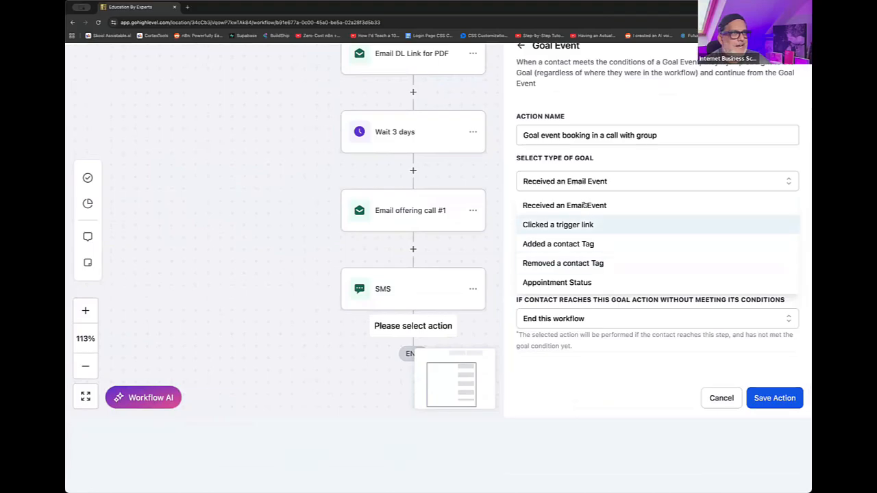
pyautogui.click(578, 244)
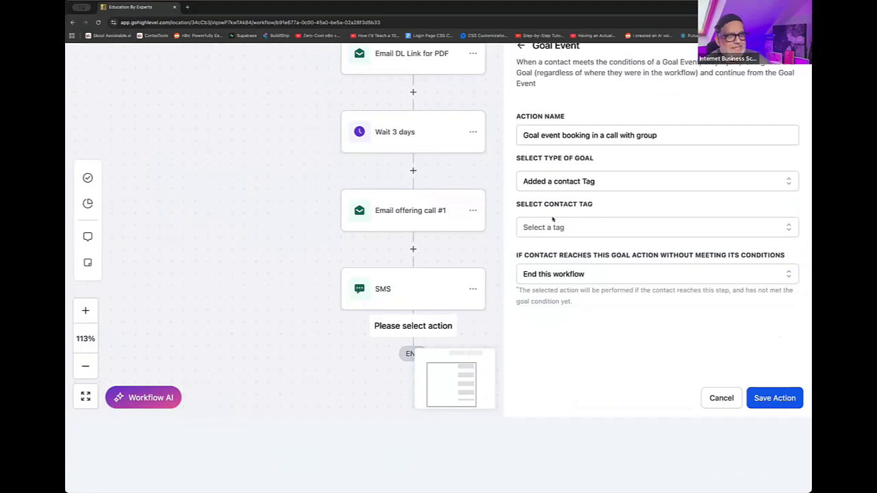
pyautogui.click(542, 232)
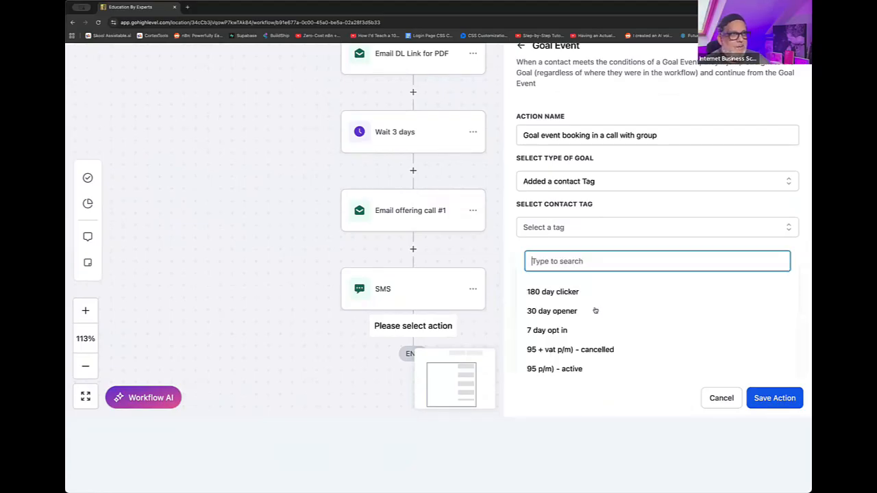
pyautogui.scroll(-5, 593, 309)
pyautogui.scroll(7, 595, 309)
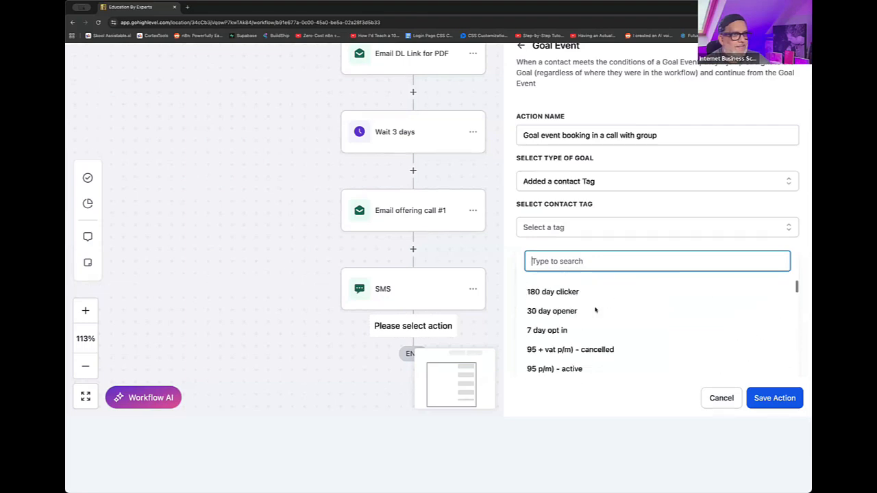
pyautogui.click(644, 277)
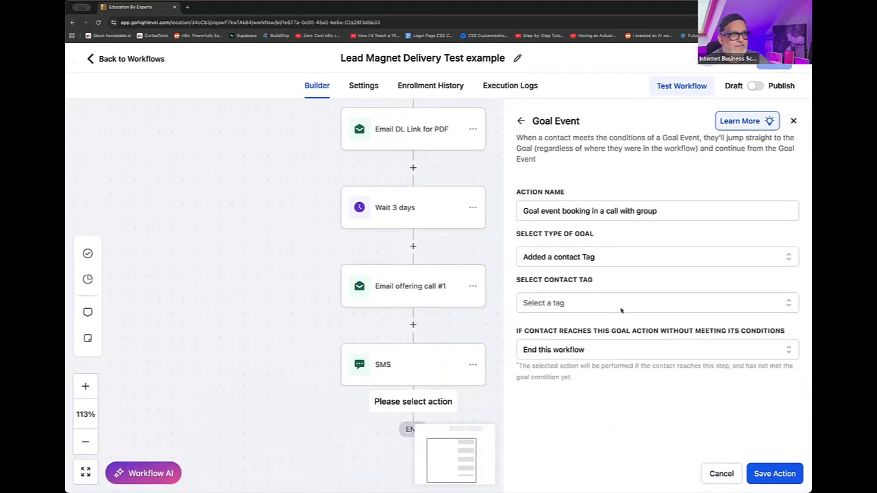
pyautogui.scroll(-2, 636, 285)
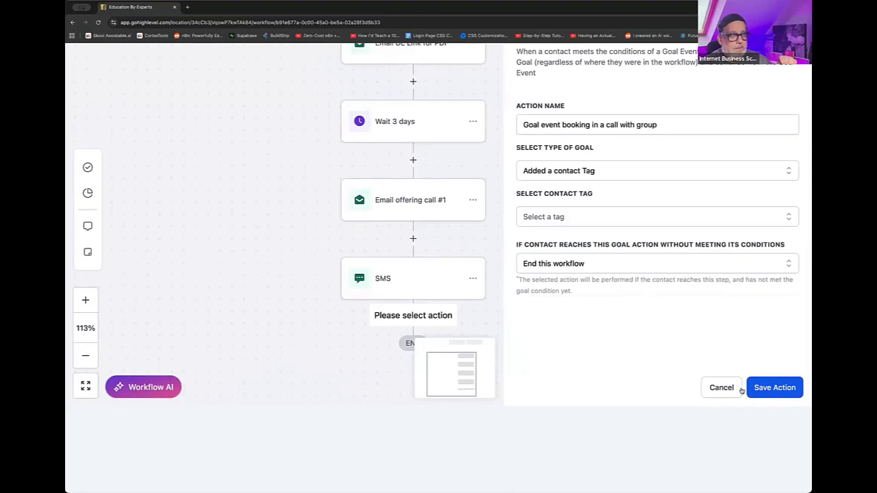
pyautogui.scroll(2, 762, 380)
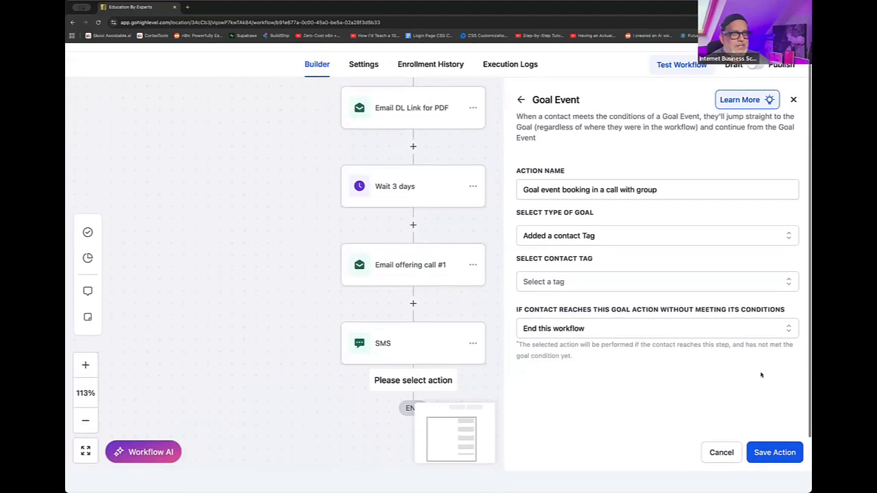
pyautogui.click(792, 121)
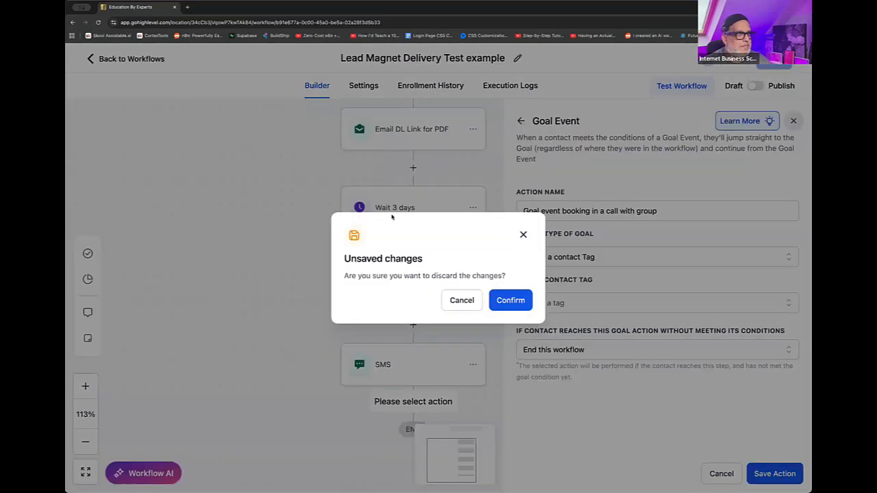
pyautogui.click(511, 300)
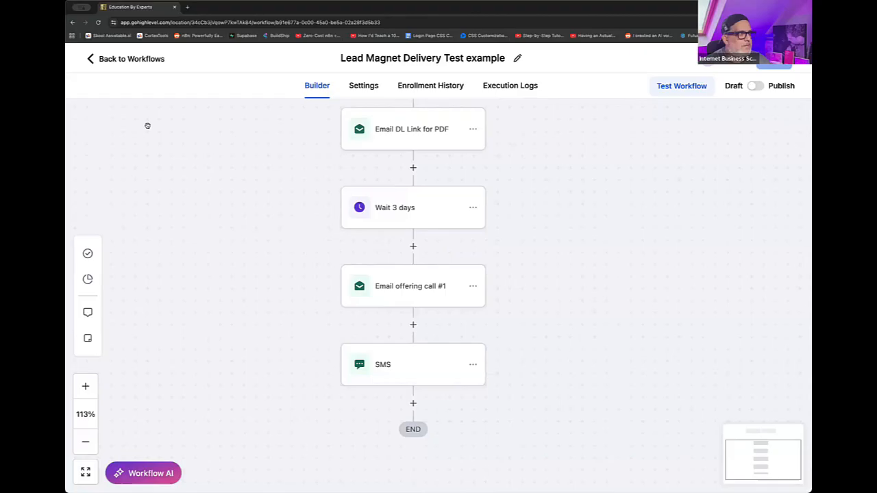
# - Return to the workflow list and create a new blank workflow
pyautogui.click(124, 67)
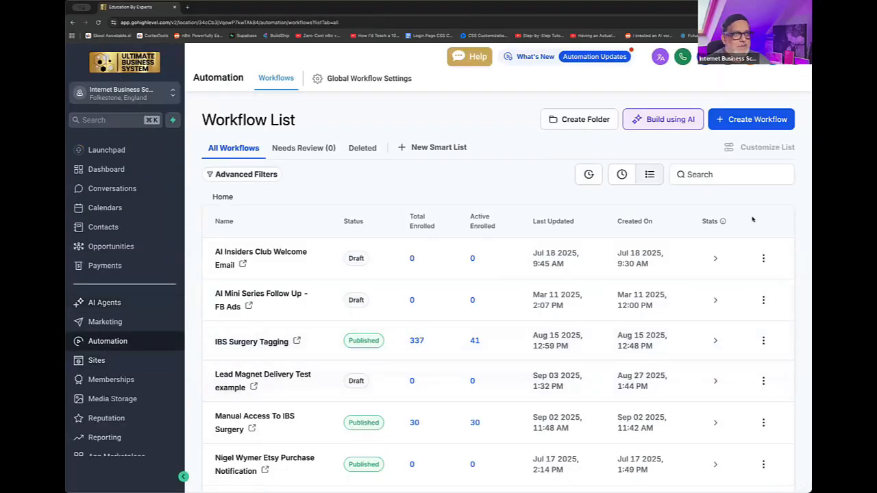
pyautogui.click(775, 119)
pyautogui.click(734, 143)
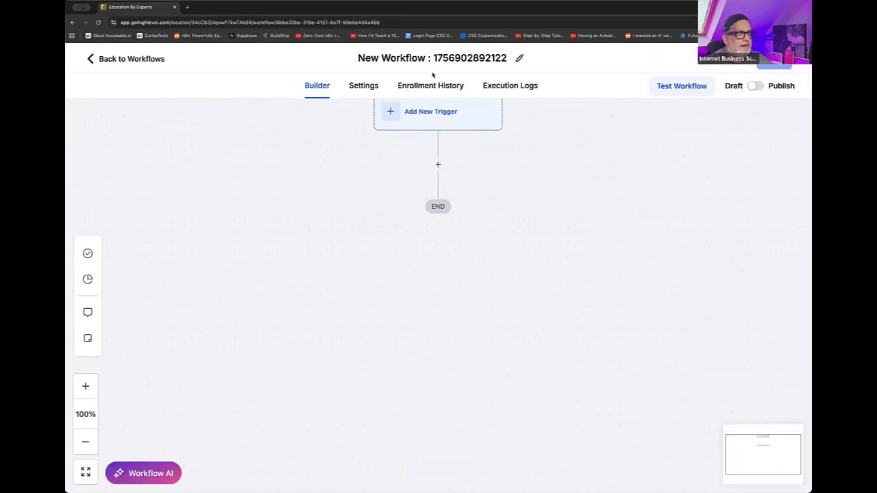
# - Rename the new workflow as "New Appointment Contact Tag Added"
pyautogui.doubleClick(436, 61)
pyautogui.hotkey('ctrl', 'a')
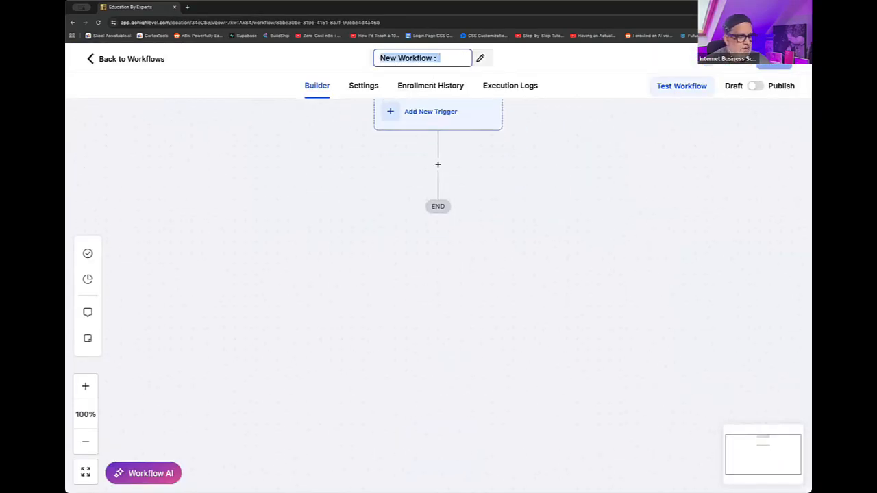
pyautogui.write('New Appoi')
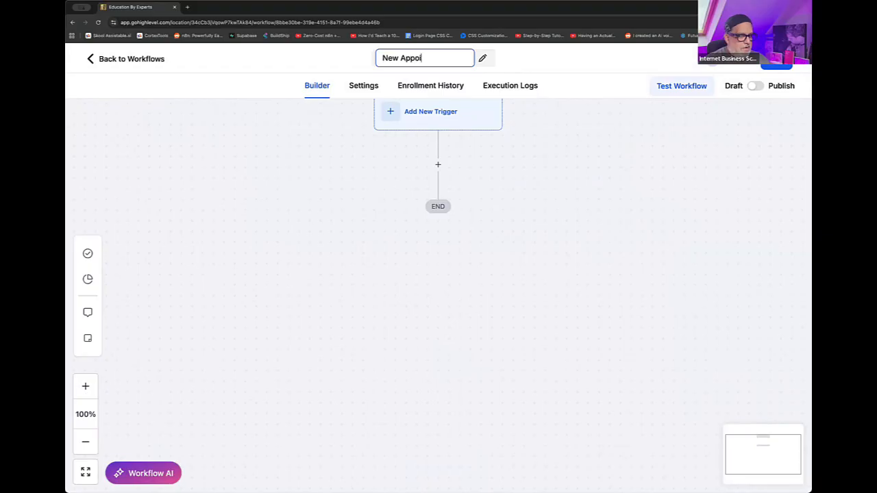
pyautogui.write('ntment Contact Tag Added')
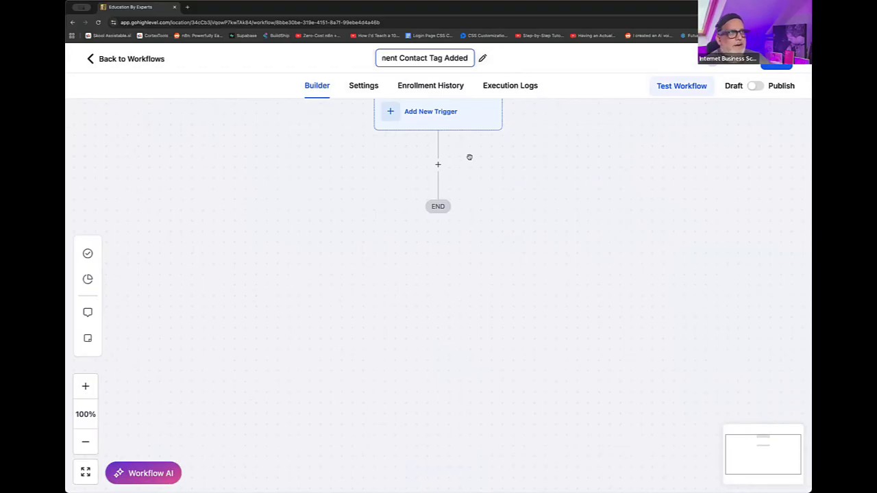
pyautogui.press('Return')
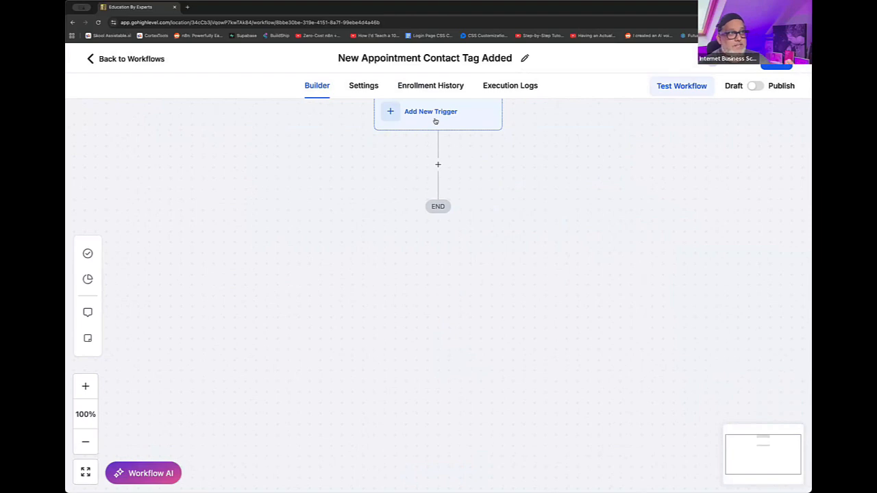
# - Find the appointment triggers and add Customer Booked Appointment as the workflow's trigger
pyautogui.click(435, 120)
pyautogui.click(623, 177)
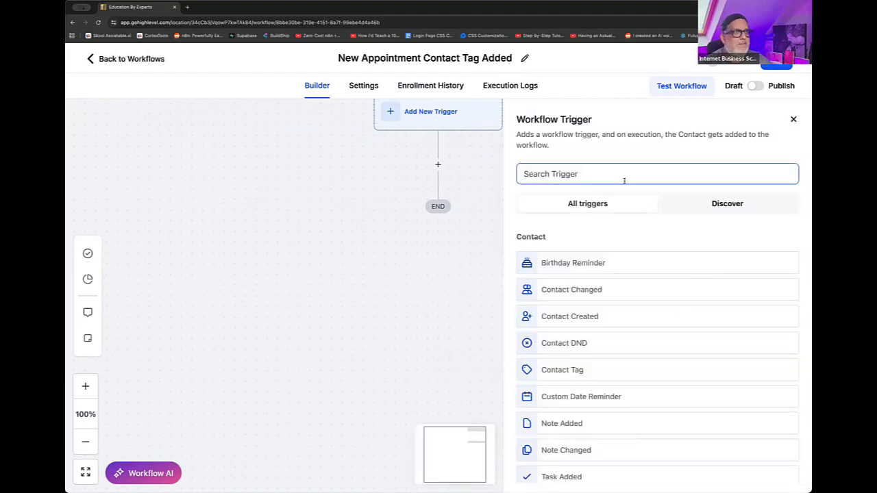
pyautogui.click(625, 176)
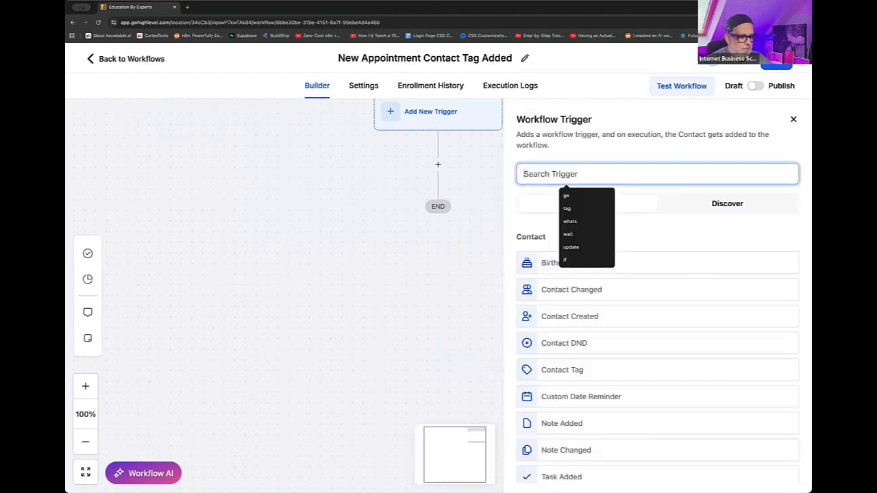
pyautogui.write('appoi')
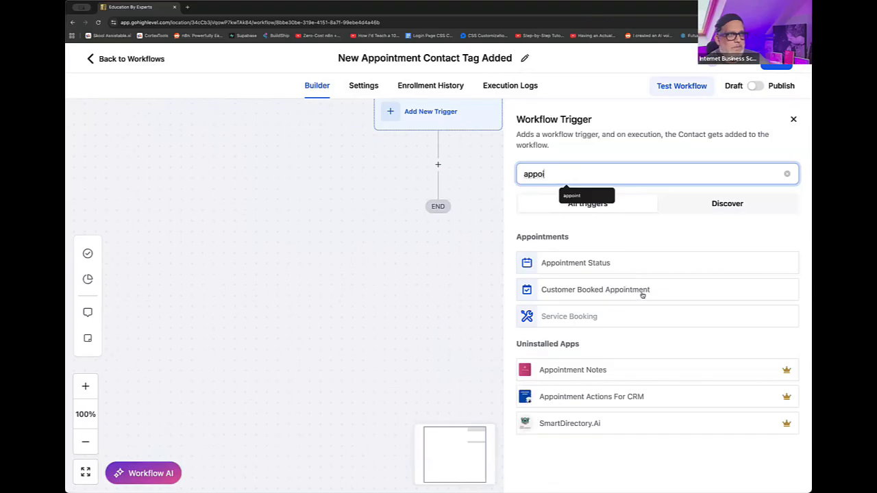
pyautogui.click(642, 292)
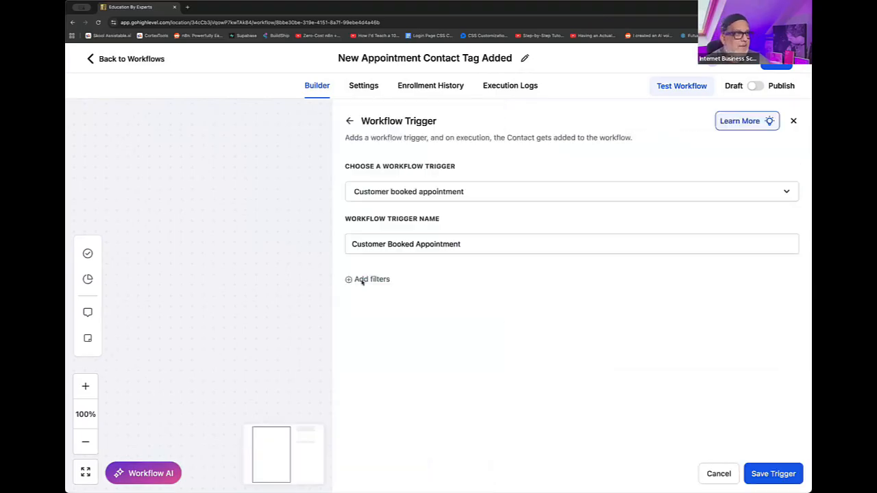
# - Filter the Customer Booked Appointment trigger with In calendar set to the Group Test Calendar, and save the trigger
pyautogui.click(362, 280)
pyautogui.click(394, 298)
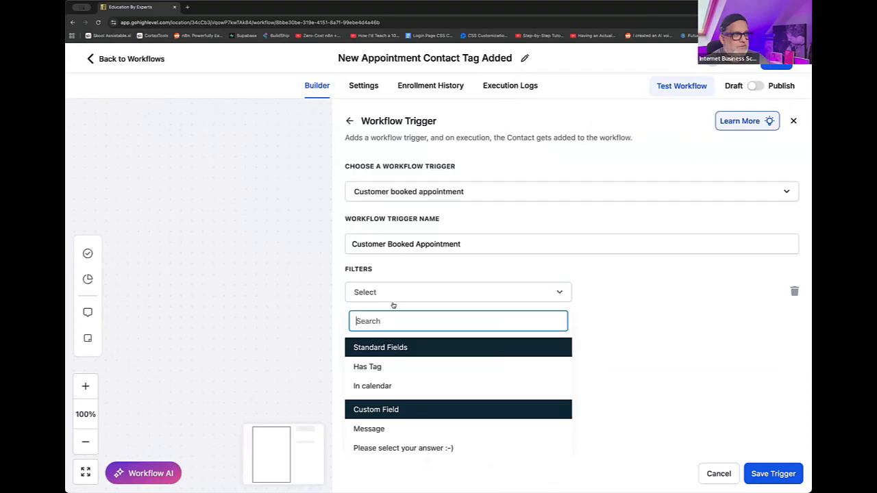
pyautogui.click(393, 387)
pyautogui.click(645, 292)
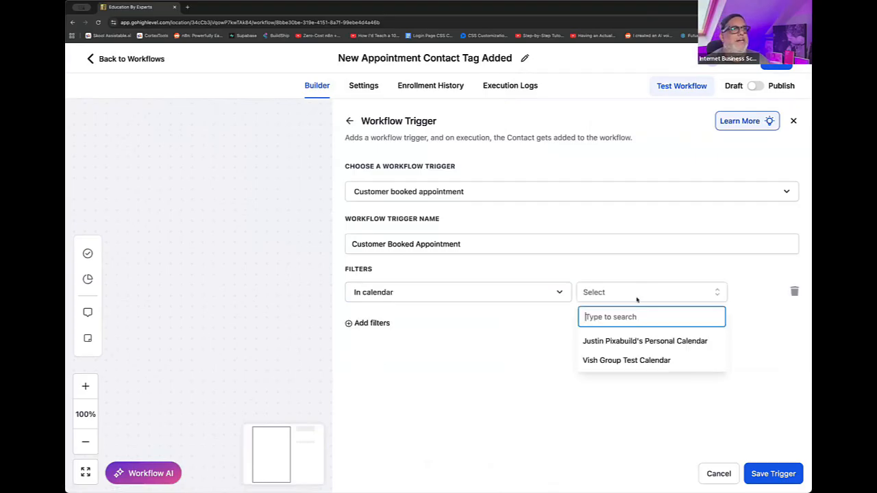
pyautogui.click(611, 359)
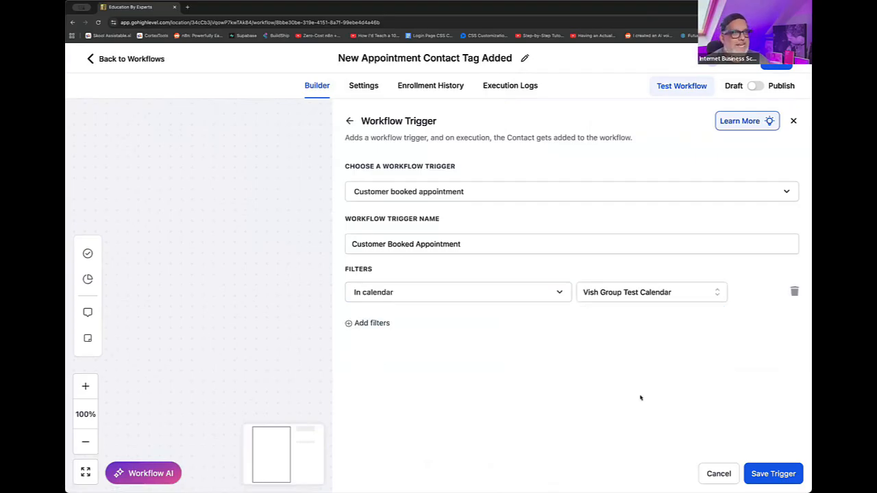
pyautogui.click(757, 474)
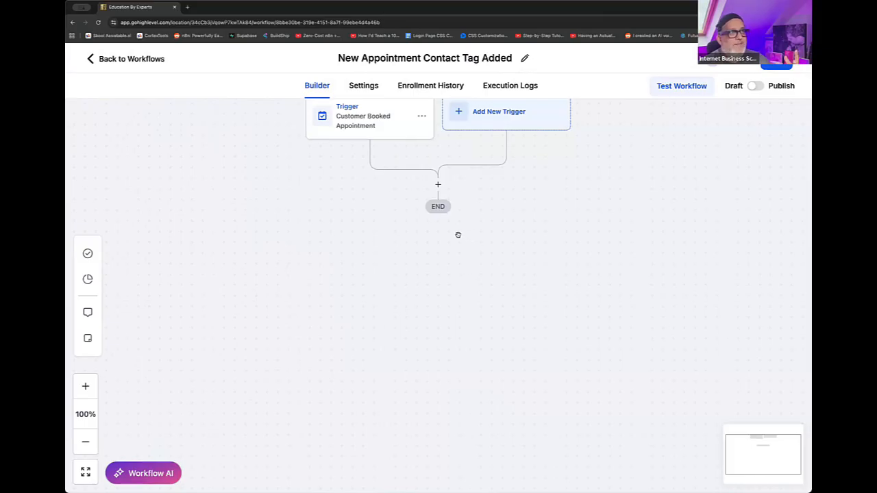
# - Add an Add Contact Tag action below the trigger with a new tag, the host's first name plus "test group call booked", and save it
pyautogui.click(438, 184)
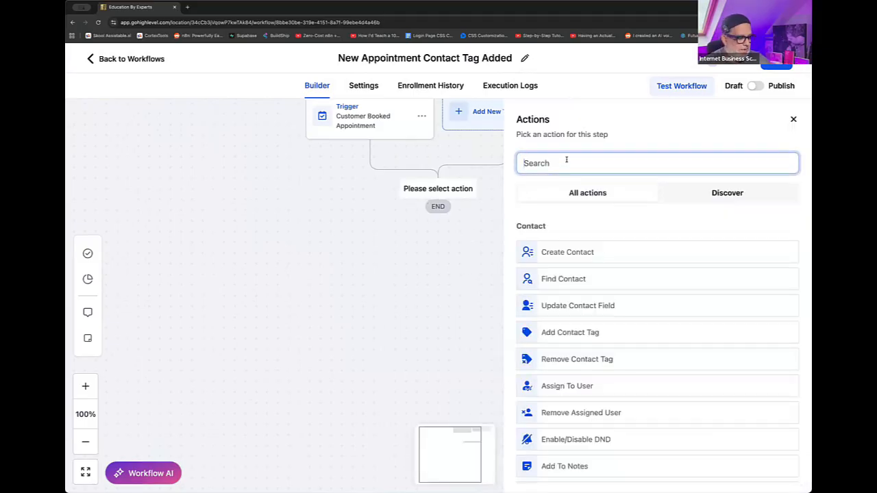
pyautogui.write('tag')
pyautogui.click(556, 252)
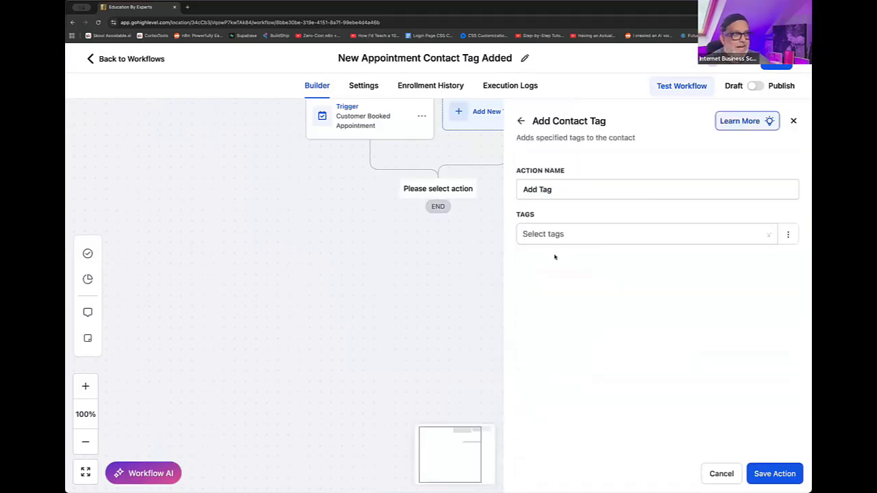
pyautogui.click(560, 239)
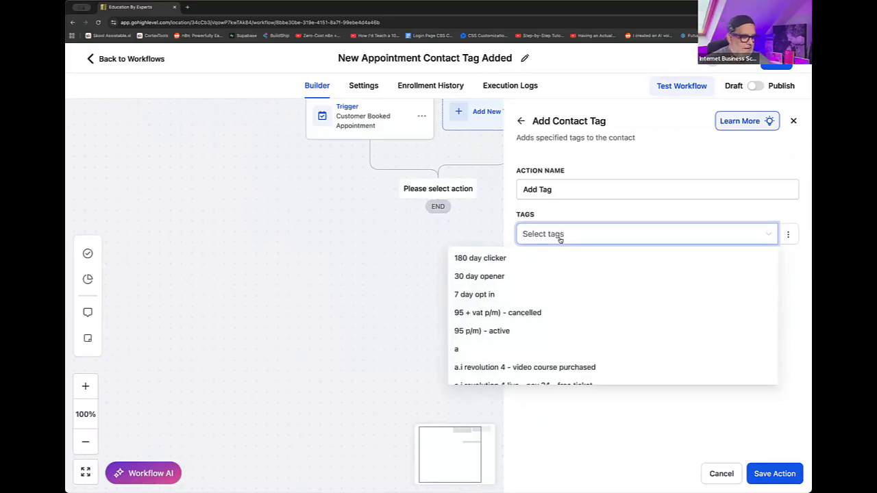
pyautogui.write('vish test gr')
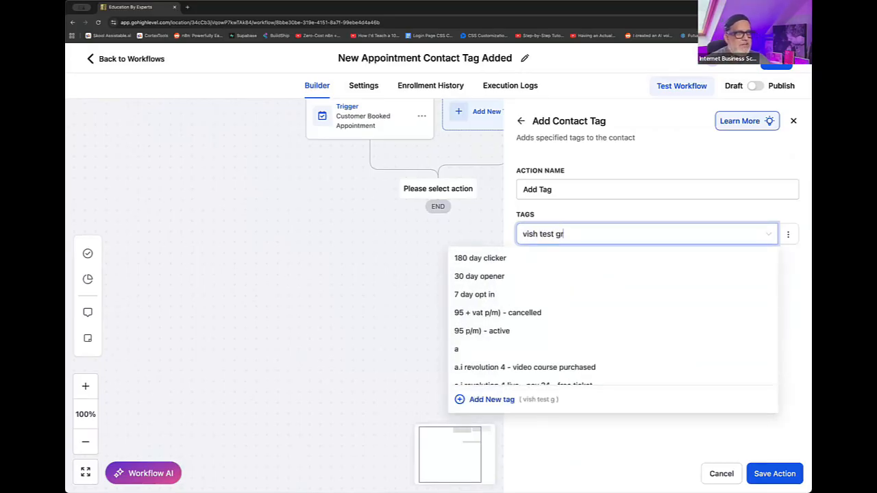
pyautogui.write('oup call booked')
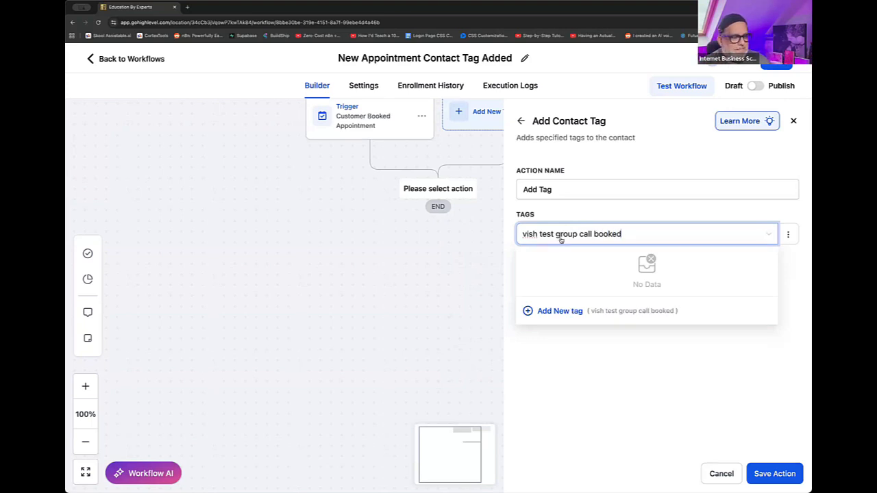
pyautogui.click(554, 312)
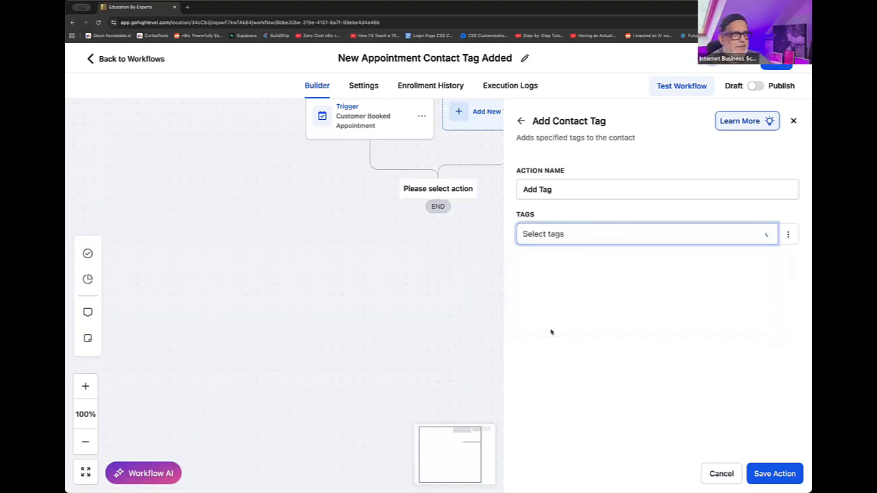
pyautogui.click(773, 474)
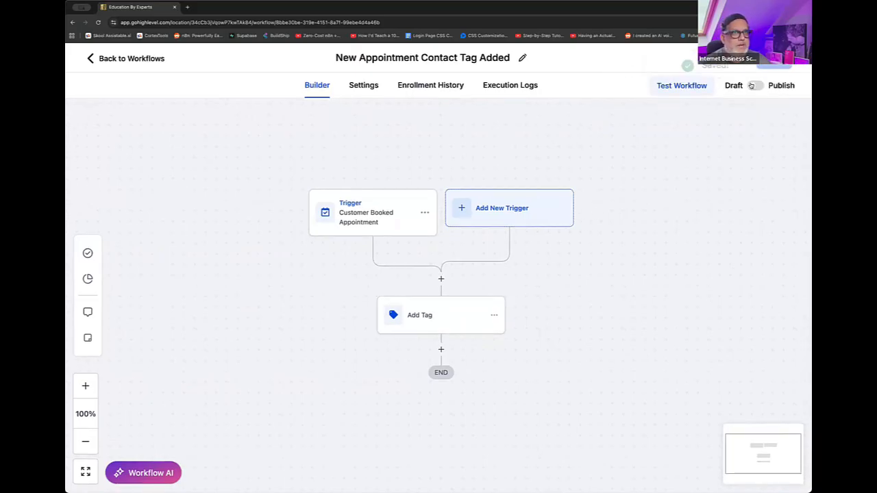
# - Publish the New Appointment Contact Tag Added workflow and open the Lead Magnet Delivery Test example workflow
pyautogui.click(755, 86)
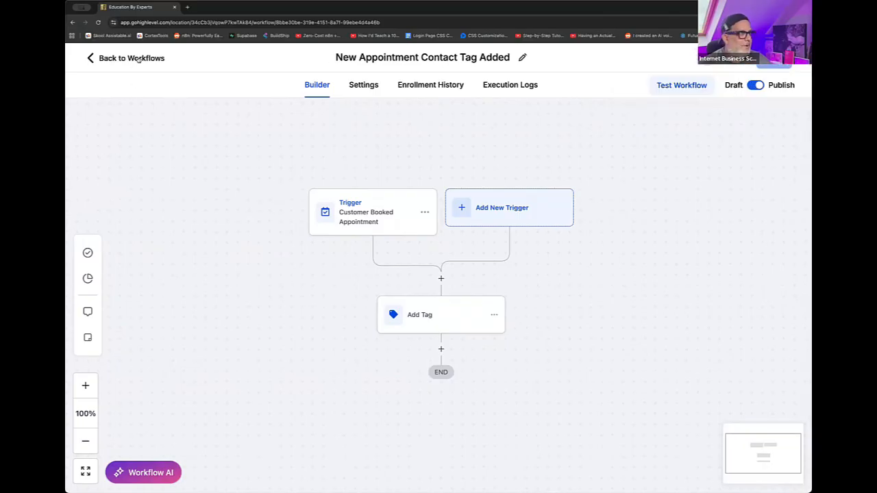
pyautogui.click(138, 60)
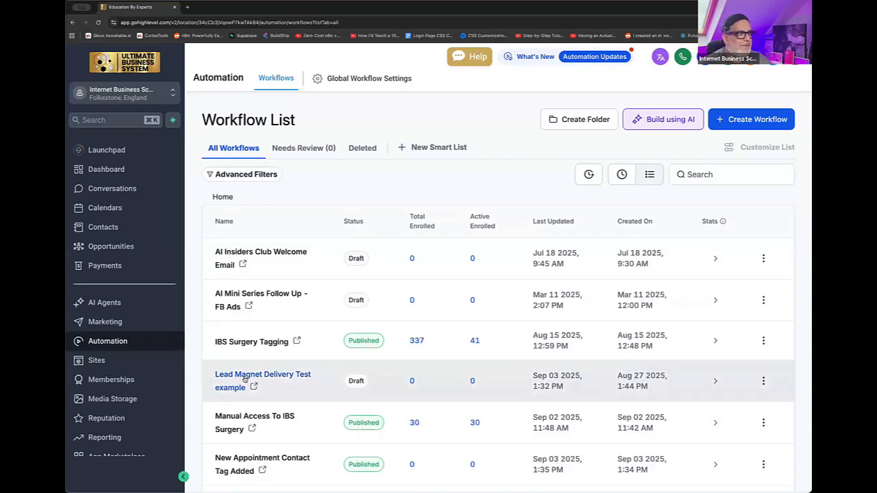
pyautogui.click(244, 376)
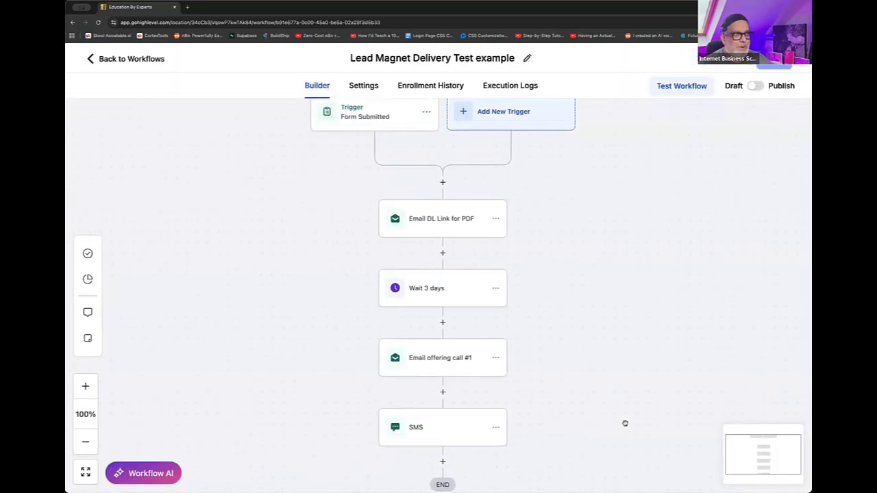
# - Add a Goal Event action after the SMS step and name it "Goal event call booked"
pyautogui.scroll(-3, 576, 335)
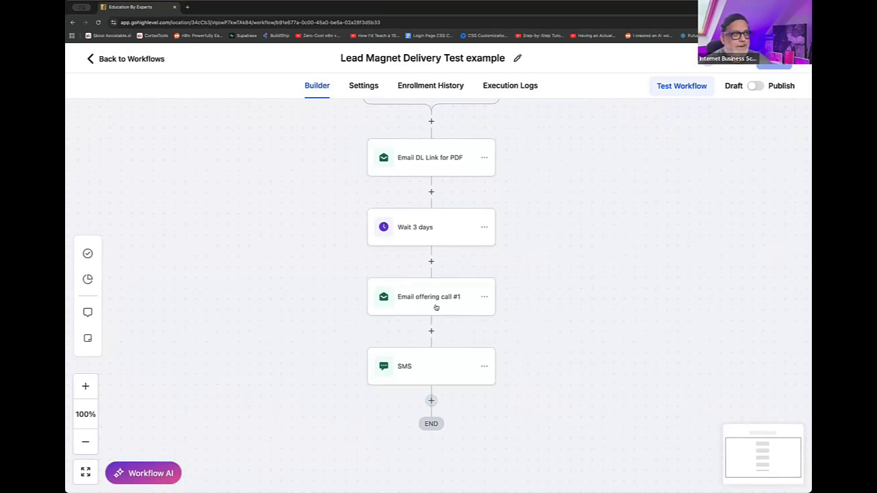
pyautogui.click(431, 400)
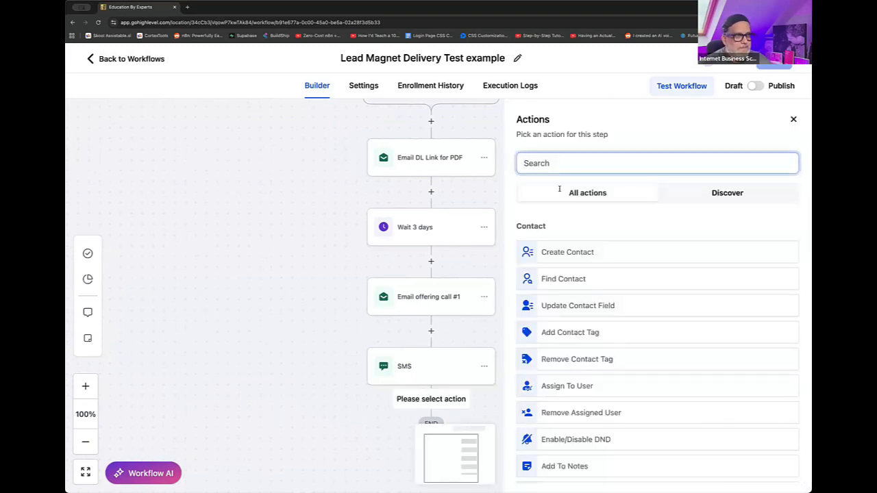
pyautogui.click(573, 163)
pyautogui.write('goal')
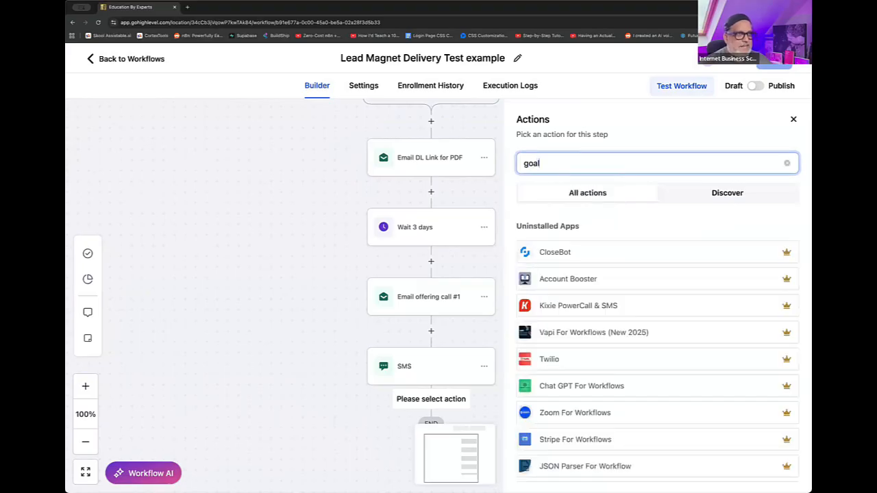
pyautogui.click(573, 252)
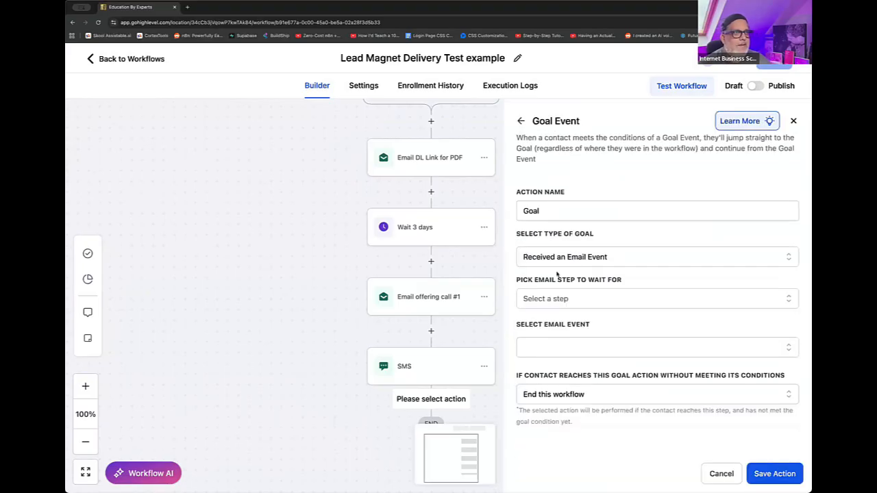
pyautogui.click(555, 210)
pyautogui.write('event ca')
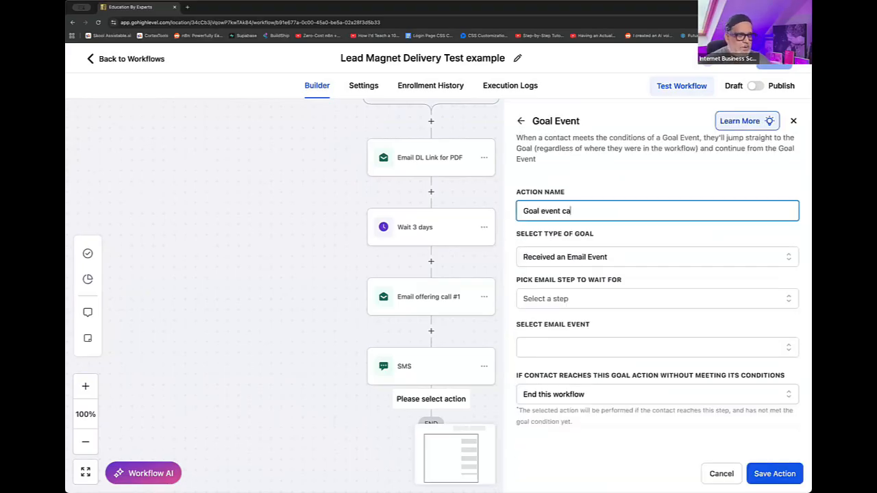
pyautogui.write('ll booked')
# - Set the goal type to Added a contact Tag, select the host's first name plus "test group call booked" tag, and save the action
pyautogui.click(545, 257)
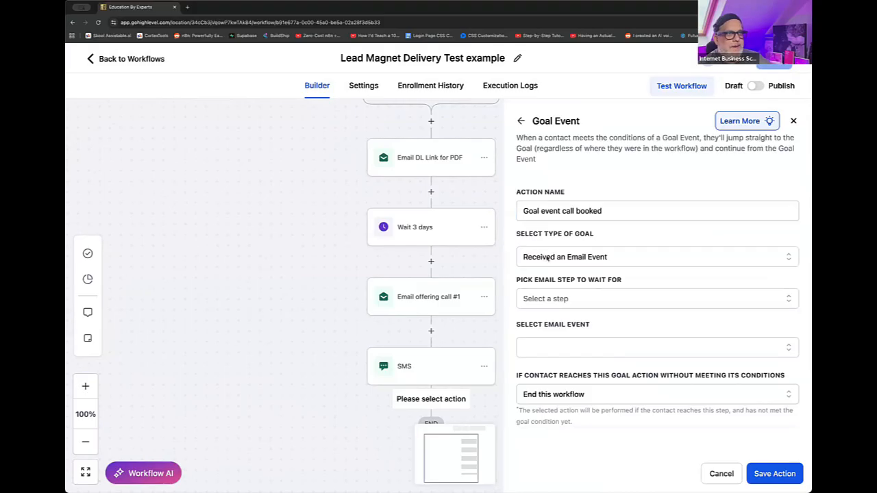
pyautogui.click(555, 317)
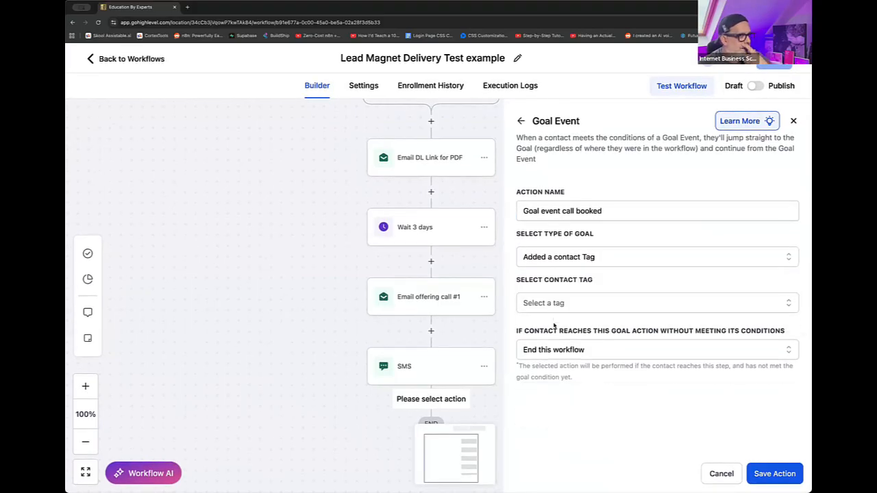
pyautogui.click(576, 303)
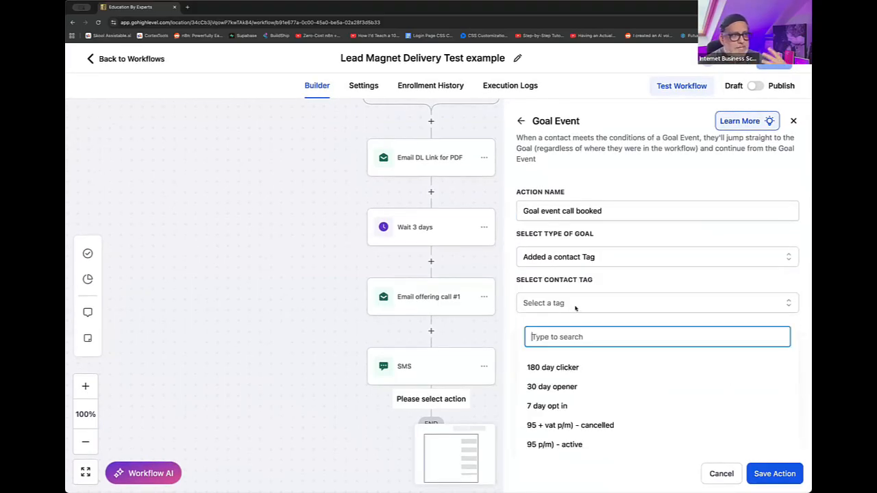
pyautogui.write('vish')
pyautogui.press('BackSpace')
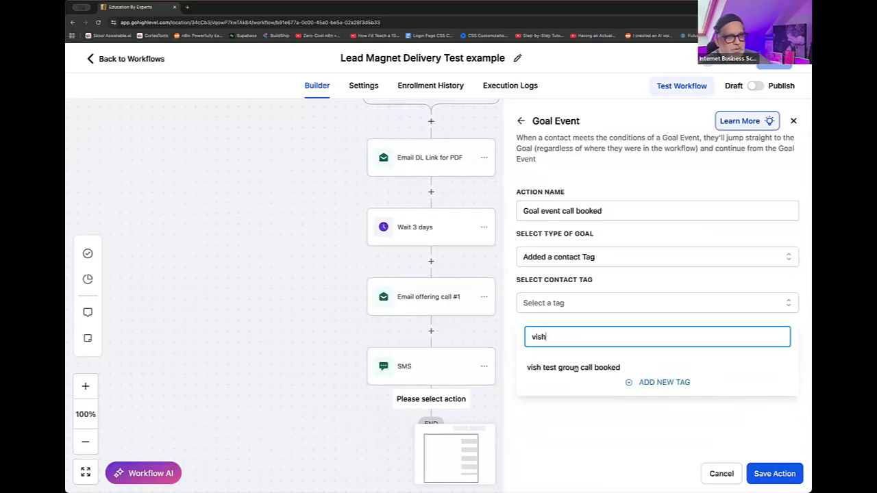
pyautogui.click(574, 368)
pyautogui.click(623, 450)
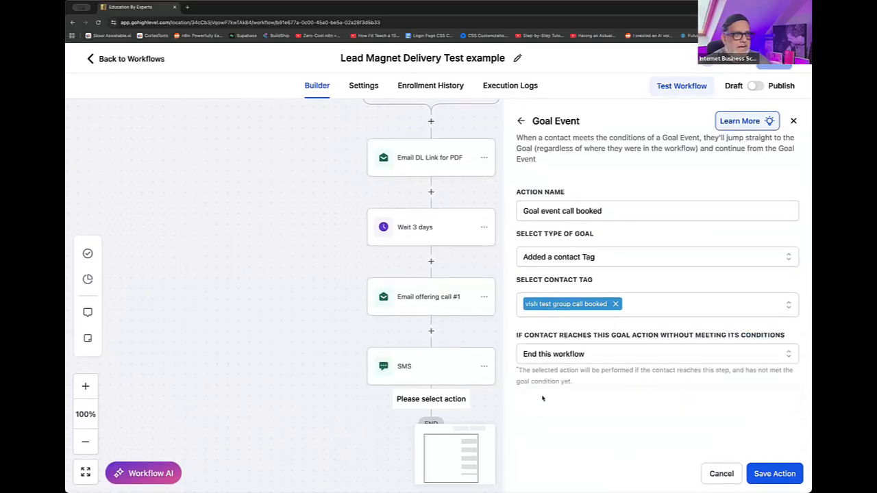
pyautogui.scroll(-3, 596, 412)
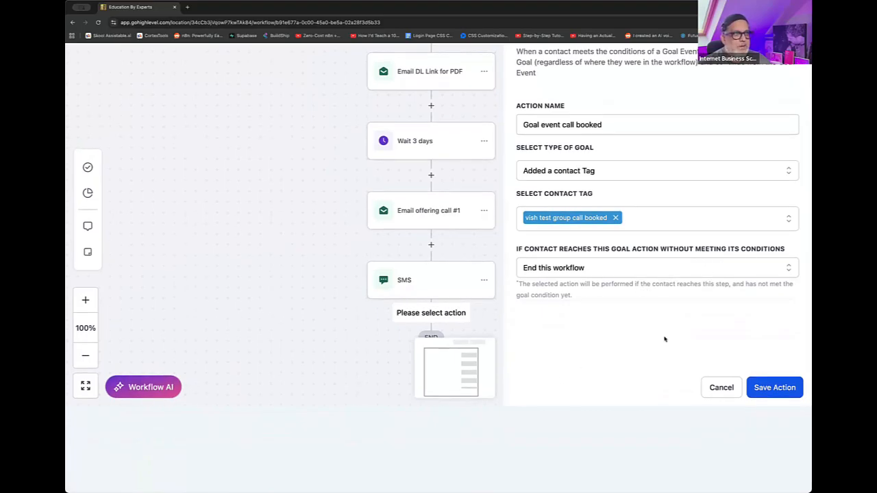
pyautogui.scroll(3, 665, 339)
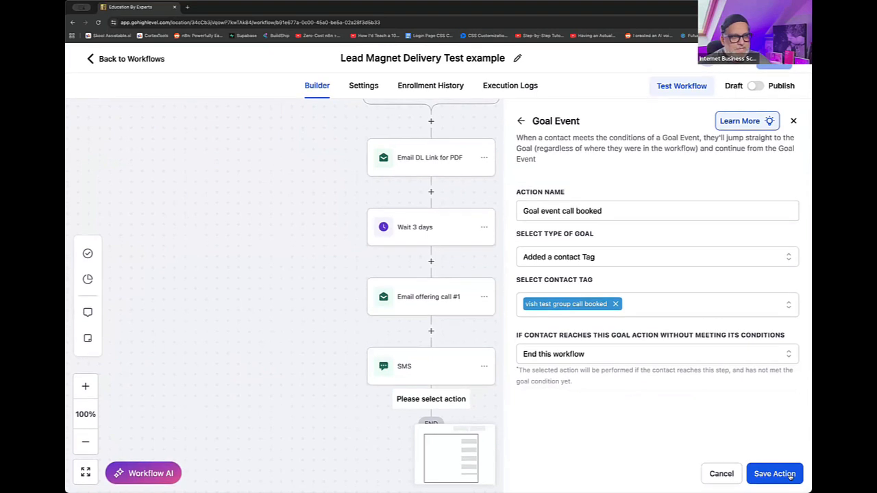
pyautogui.click(774, 473)
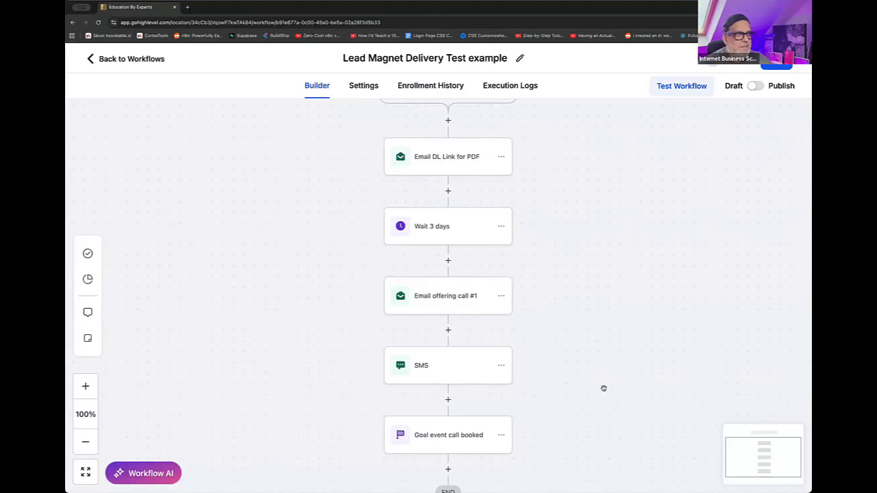
# - Review the whole lead magnet sequence from the form trigger to the end, including the call-booked goal's settings
pyautogui.scroll(1, 603, 388)
pyautogui.scroll(3, 603, 388)
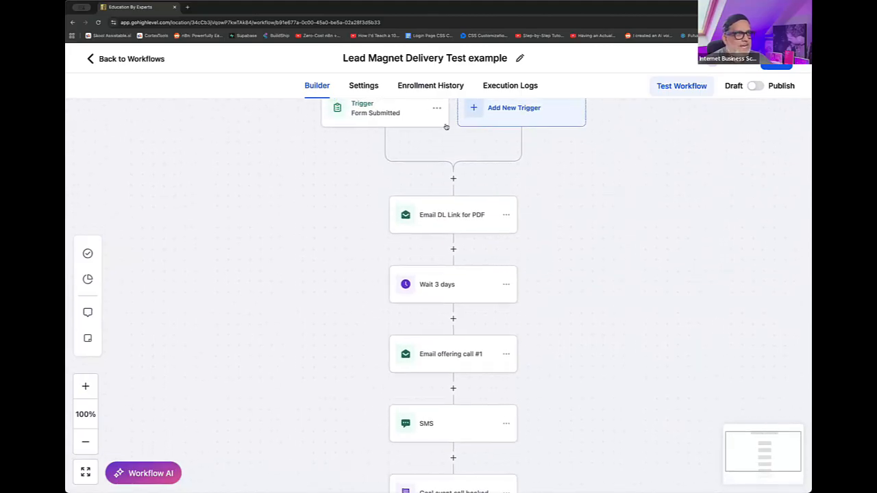
pyautogui.scroll(-4, 467, 377)
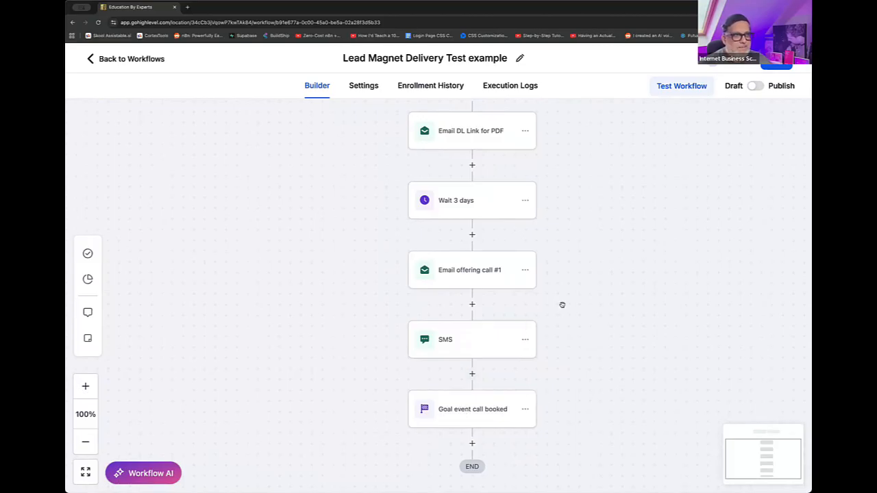
pyautogui.moveTo(618, 183); pyautogui.dragTo(515, 226)
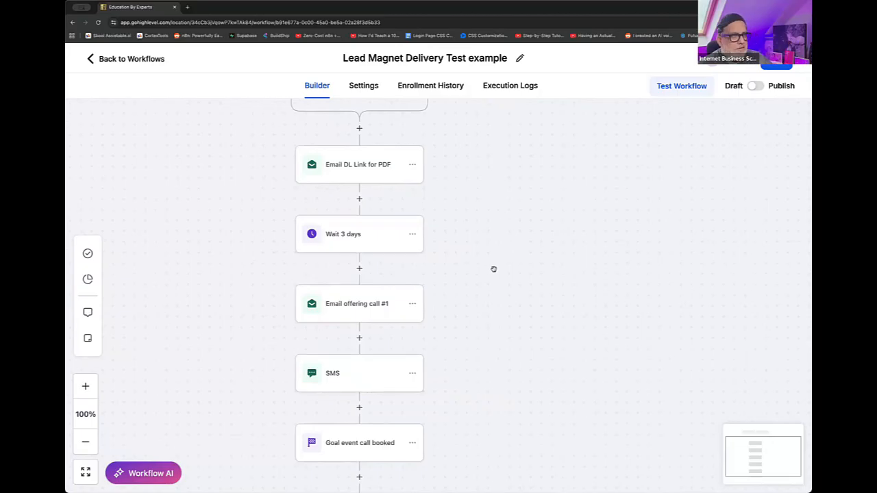
pyautogui.scroll(1, 439, 324)
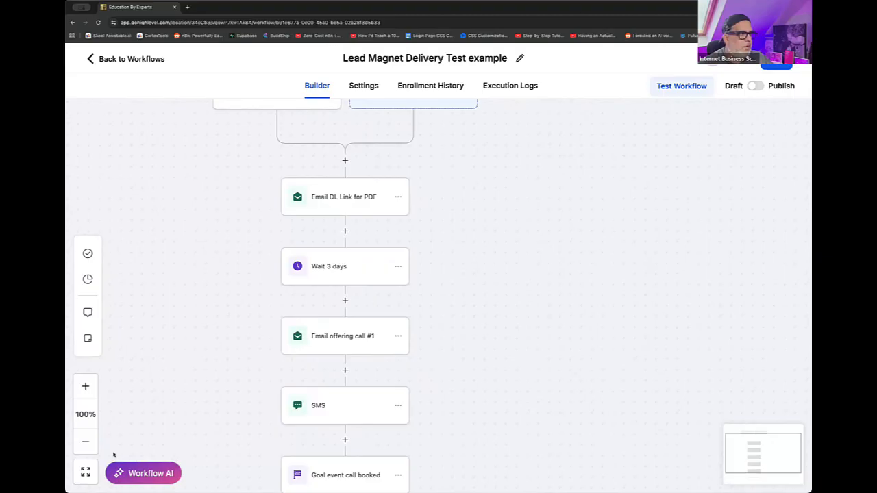
pyautogui.click(86, 443)
pyautogui.click(85, 442)
pyautogui.click(86, 442)
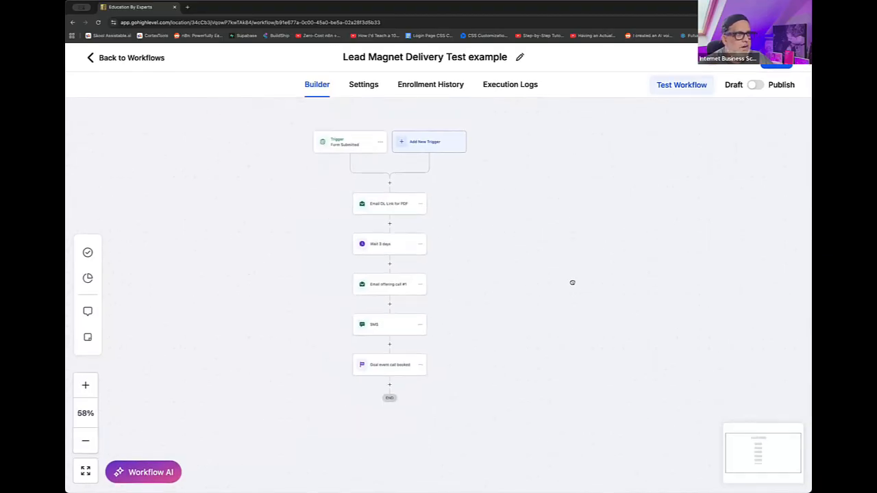
pyautogui.click(86, 386)
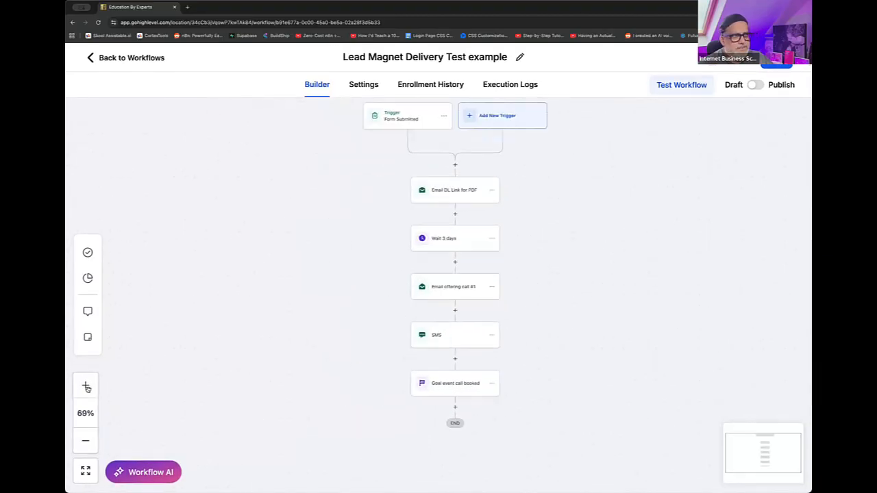
pyautogui.moveTo(578, 270); pyautogui.dragTo(574, 289)
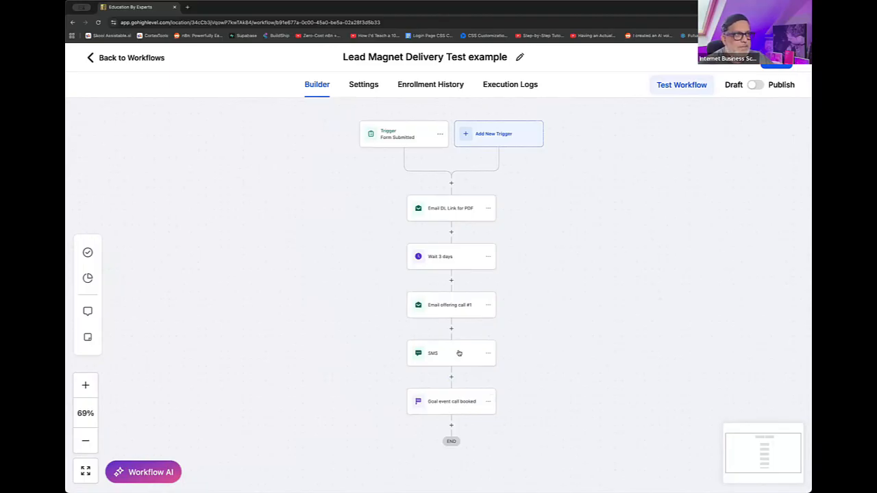
pyautogui.click(459, 404)
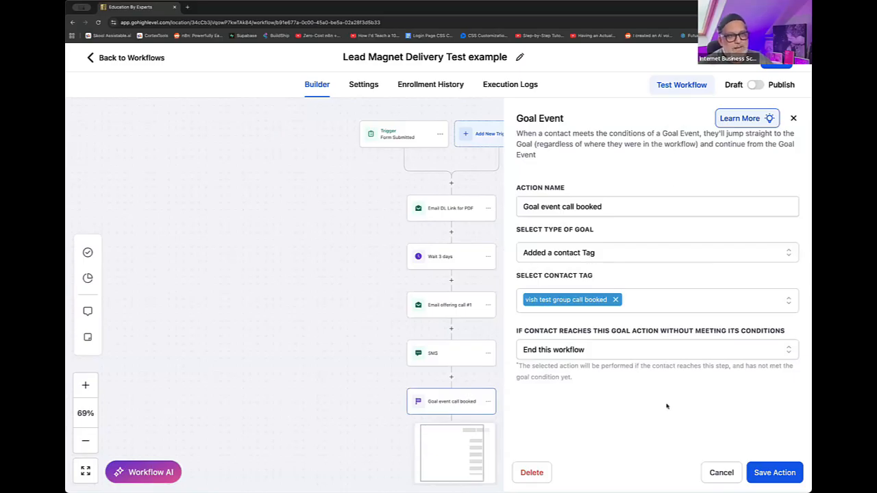
pyautogui.click(720, 472)
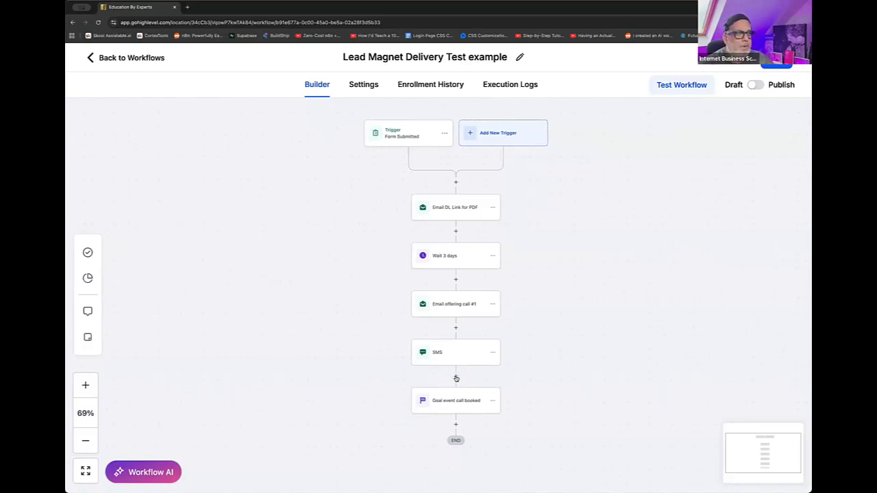
# - Add a Wait action between the SMS and the call-booked goal with a time delay of 2 days, and save it
pyautogui.moveTo(456, 379); pyautogui.dragTo(461, 378)
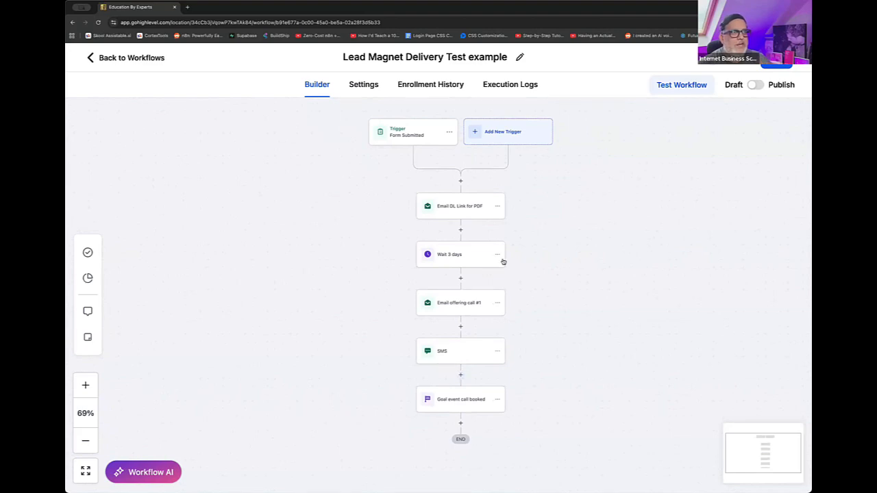
pyautogui.click(460, 376)
pyautogui.write('wait')
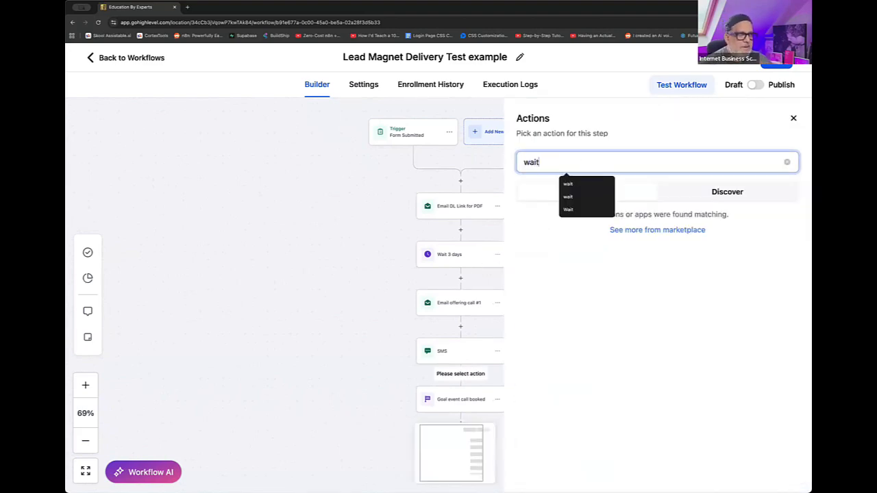
pyautogui.click(565, 254)
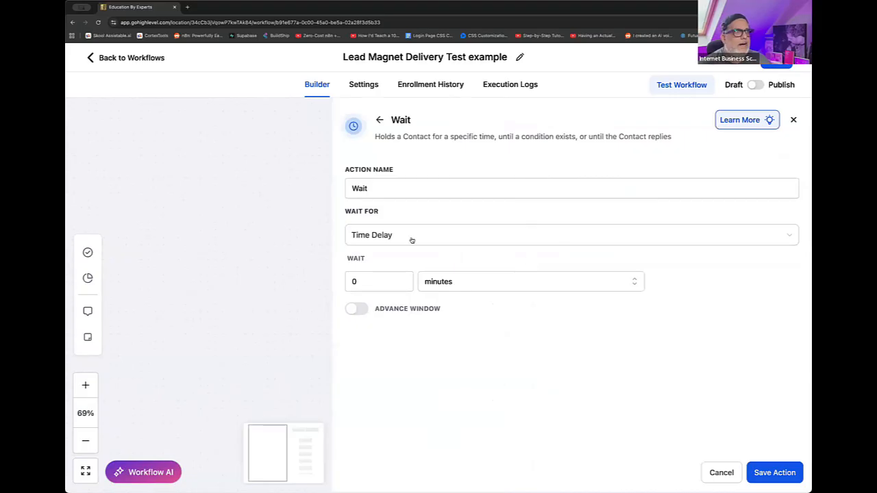
pyautogui.click(442, 282)
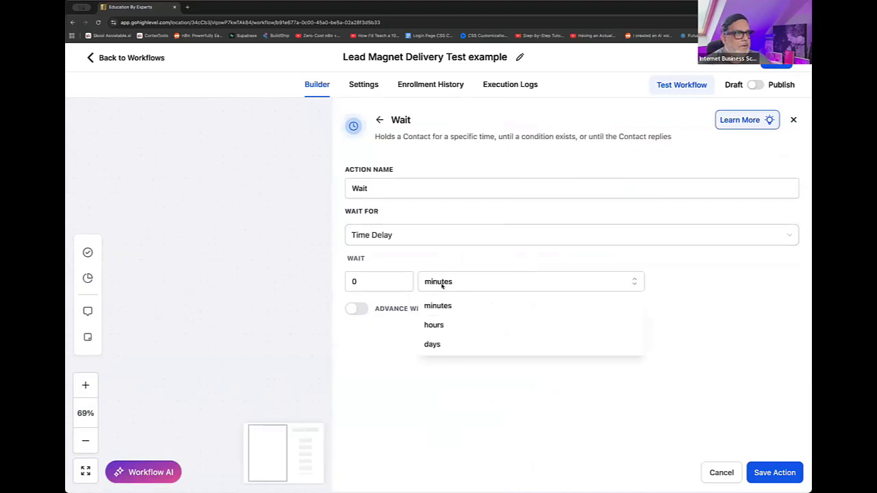
pyautogui.click(432, 344)
pyautogui.moveTo(364, 282); pyautogui.dragTo(330, 277)
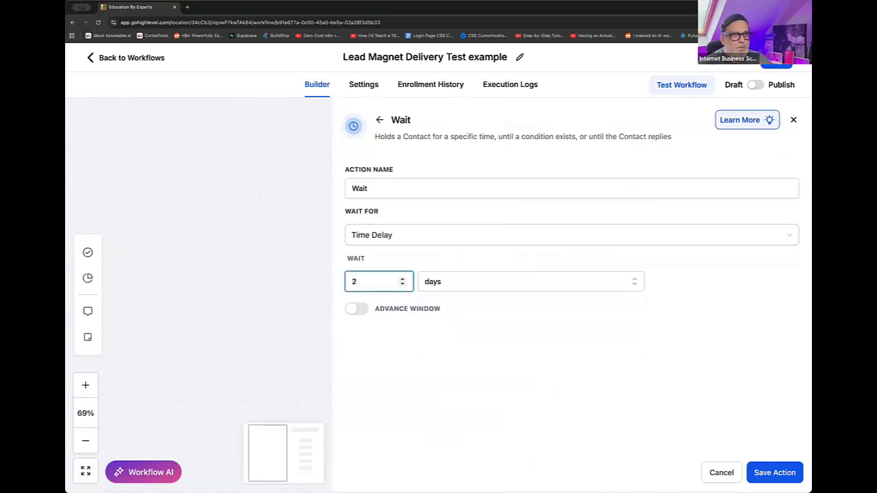
pyautogui.click(775, 473)
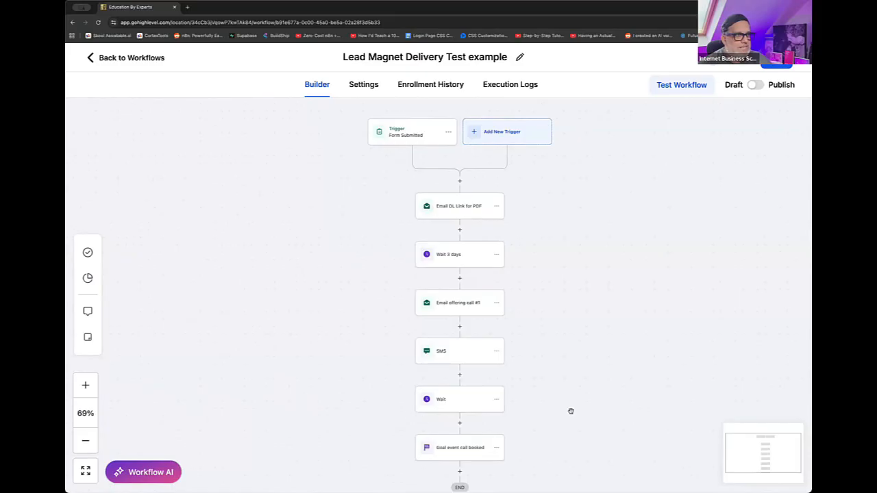
# - Add a Send Email action between the second Wait step and the call-booked goal
pyautogui.scroll(-1, 569, 410)
pyautogui.scroll(-1, 569, 410)
pyautogui.click(458, 345)
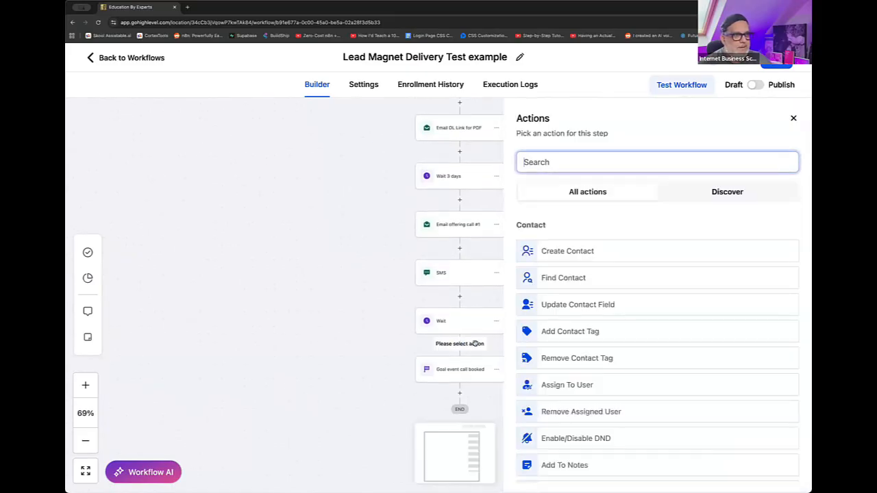
pyautogui.click(562, 165)
pyautogui.write('email')
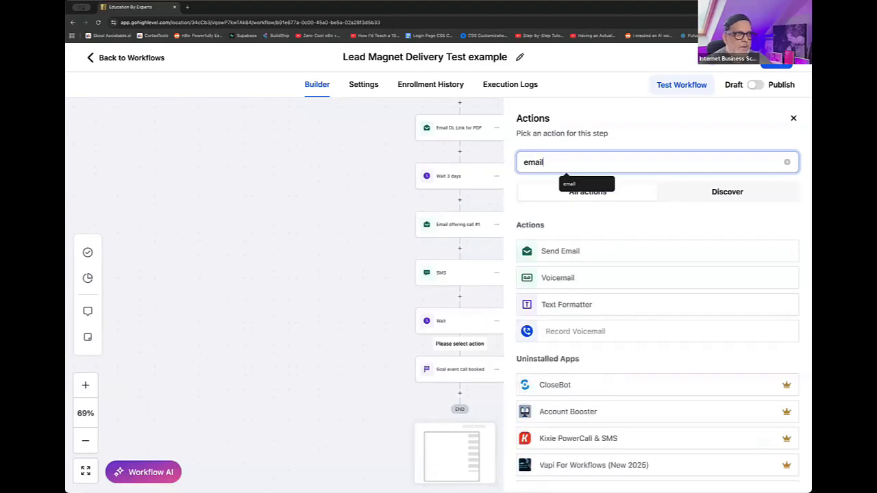
pyautogui.click(574, 251)
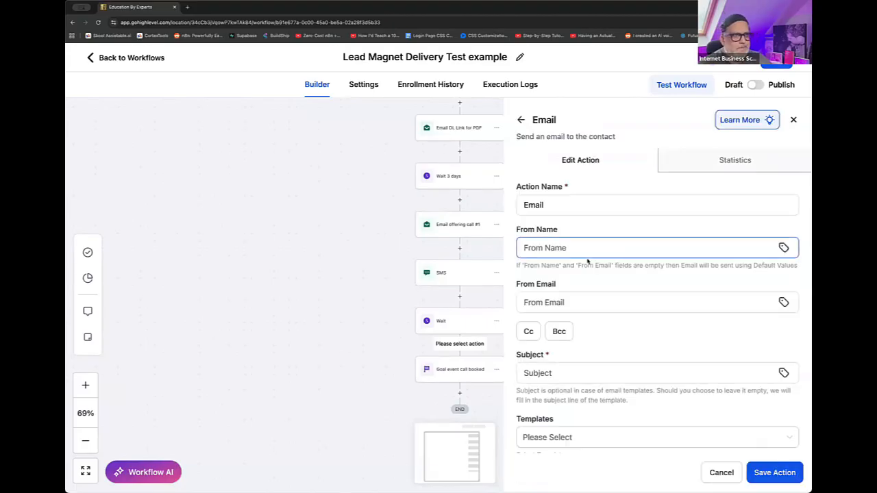
# - Fill in the new email's sender name and sender e-mail address
pyautogui.click(557, 248)
pyautogui.write('MAc')
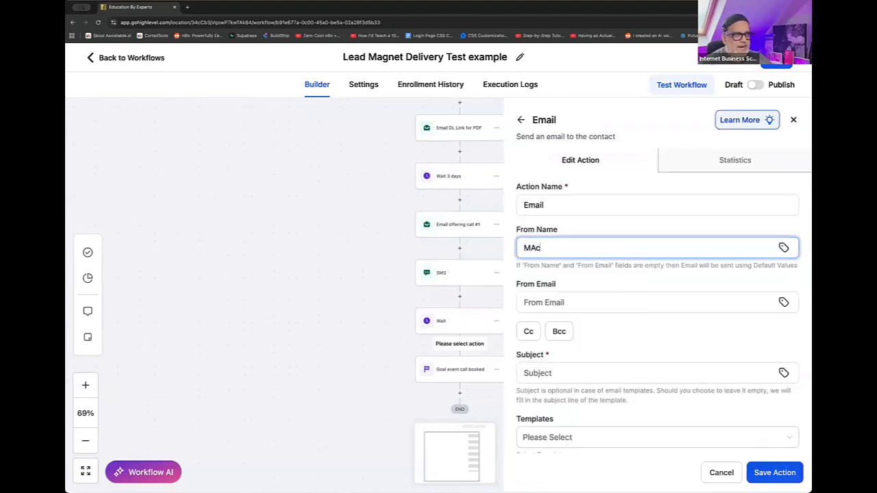
pyautogui.press('BackSpace')
pyautogui.write('x')
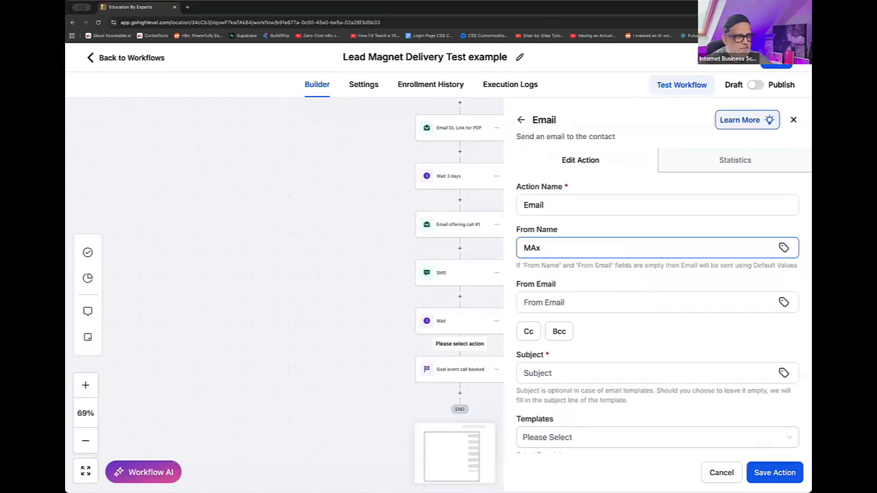
pyautogui.press('Tab')
pyautogui.write('max@')
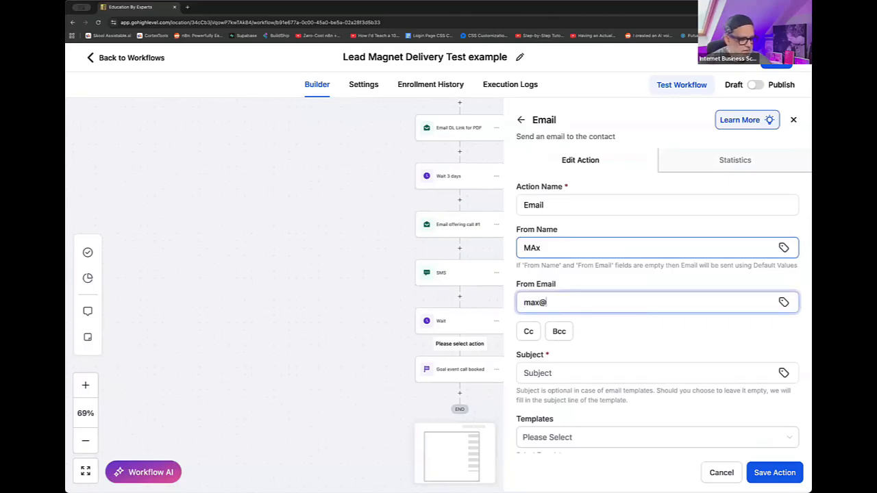
pyautogui.press('BackSpace')
pyautogui.press('BackSpace')
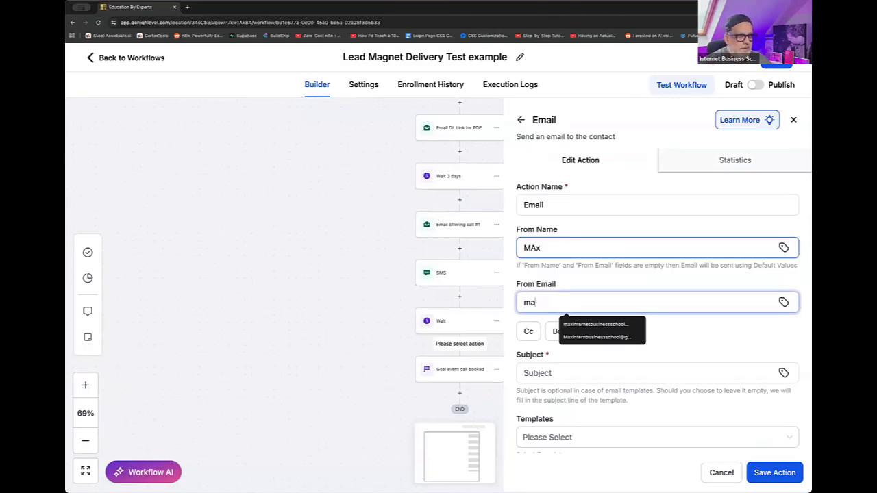
pyautogui.press('Down')
pyautogui.press('Return')
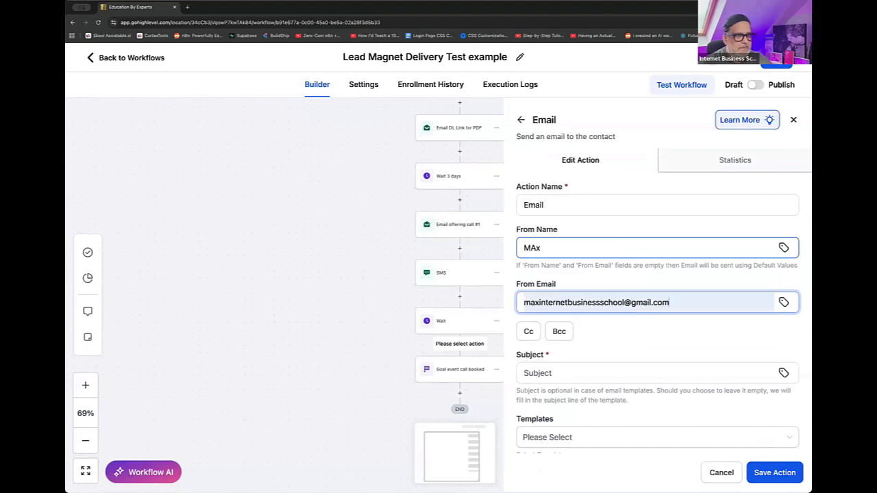
# - Set the email's subject to "here, have you booked", enter placeholder text as the message, and save the action
pyautogui.scroll(-2, 637, 356)
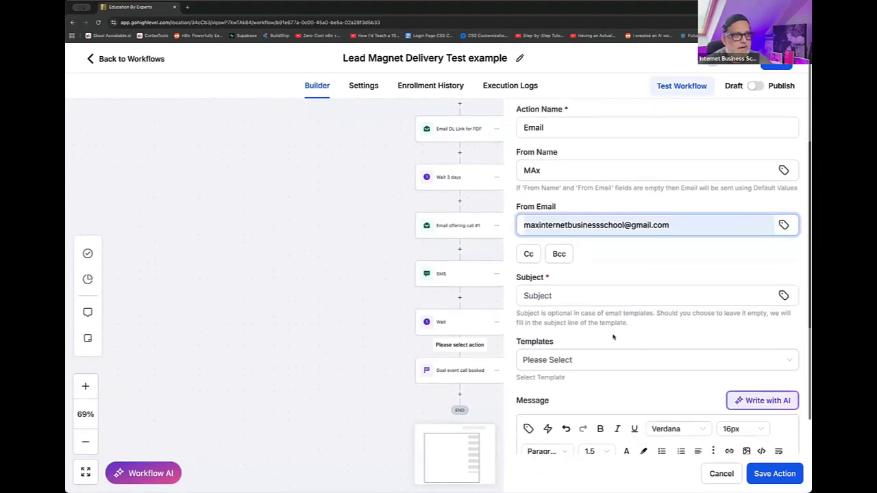
pyautogui.click(577, 292)
pyautogui.write('here')
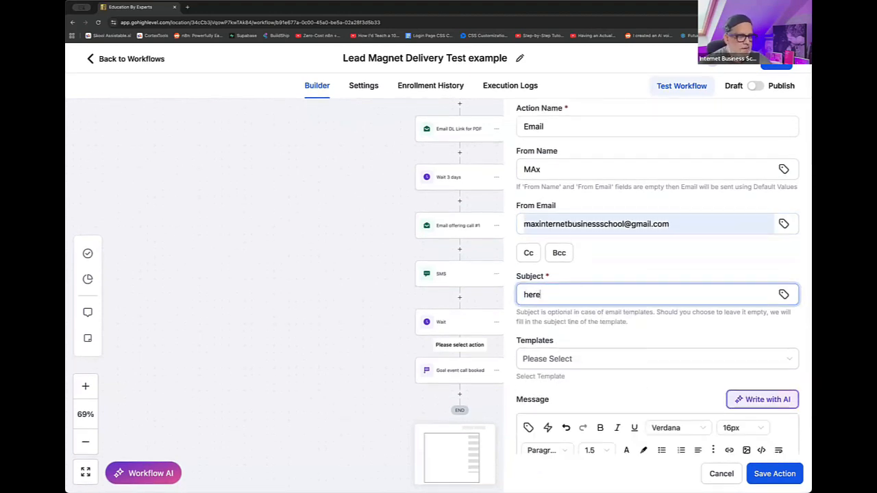
pyautogui.write(', have you booked')
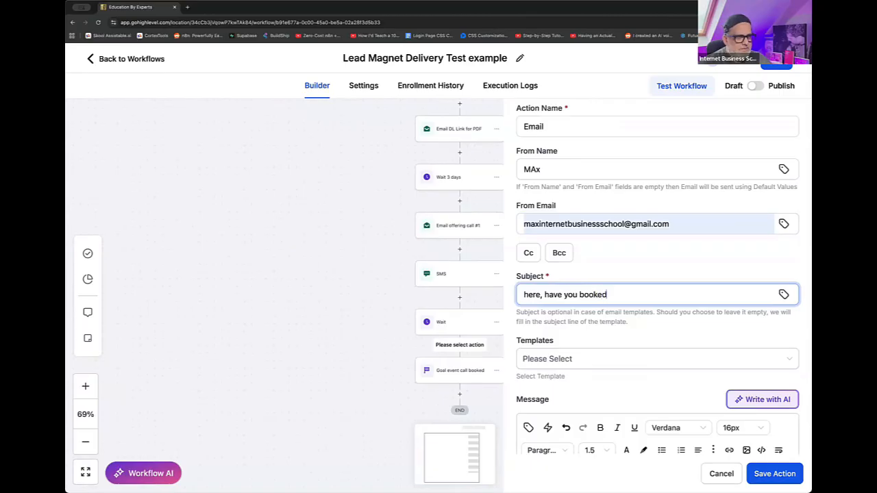
pyautogui.scroll(-2, 599, 395)
pyautogui.click(601, 392)
pyautogui.write('dsda')
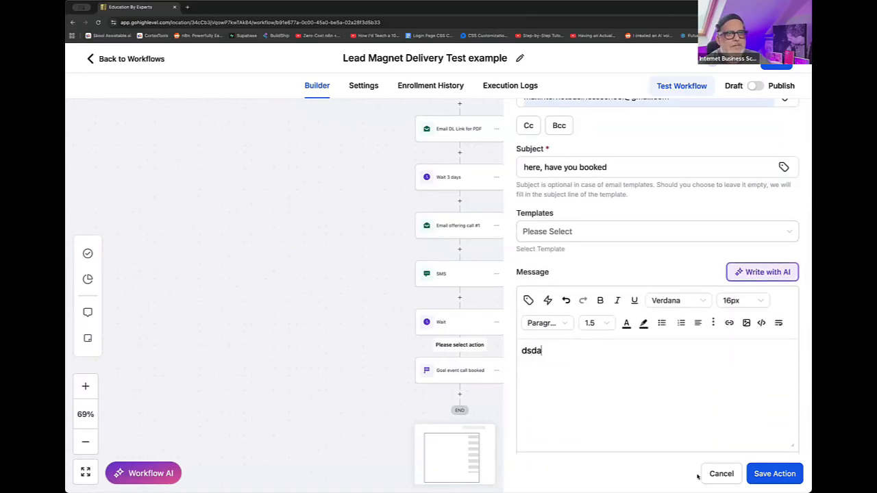
pyautogui.click(756, 473)
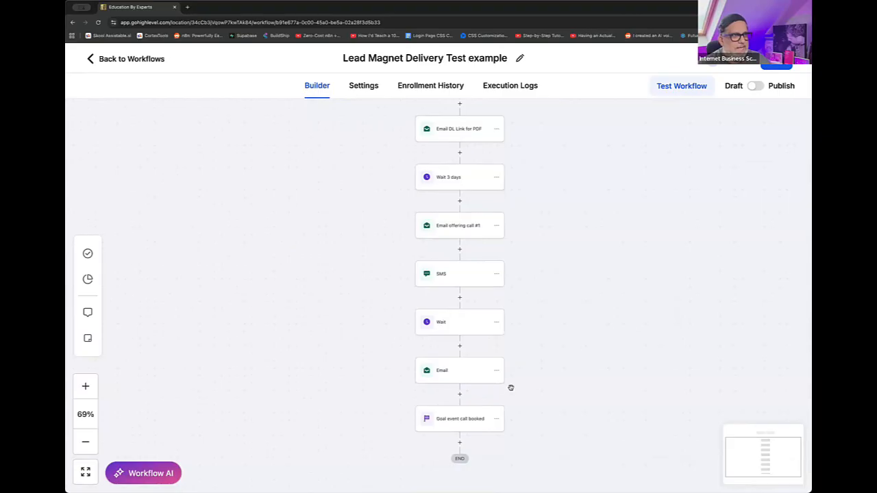
# - Copy only the SMS action, paste it between the new email and the call-booked goal, and dismiss the copy notice
pyautogui.scroll(-1, 512, 386)
pyautogui.click(498, 241)
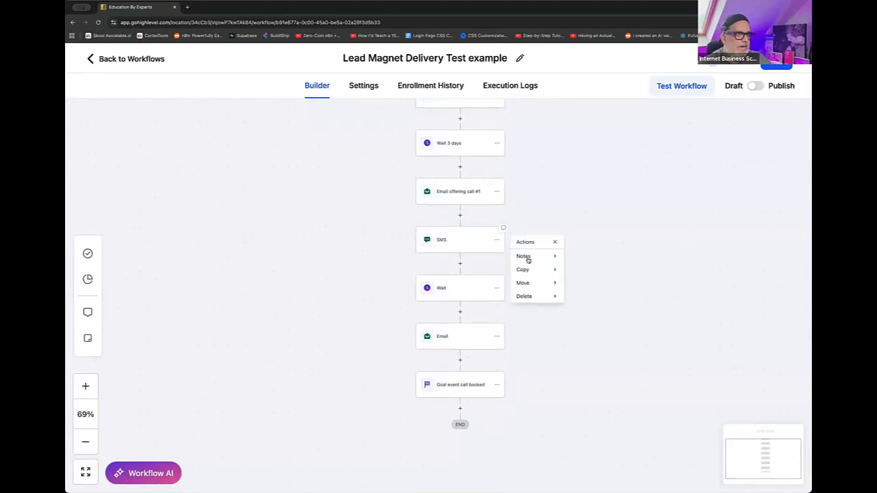
pyautogui.click(546, 275)
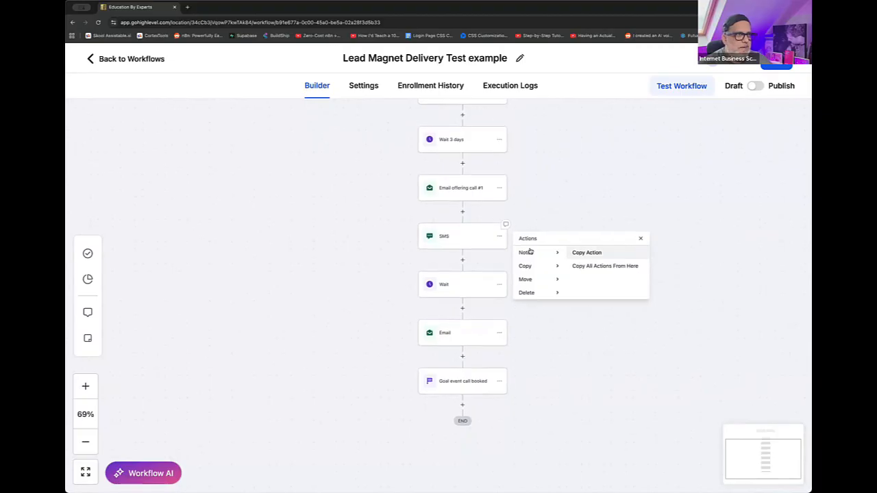
pyautogui.click(591, 254)
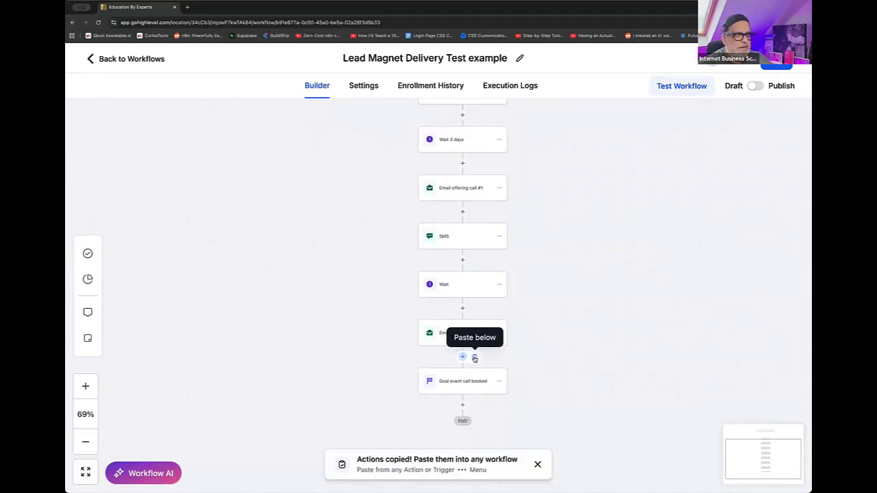
pyautogui.click(475, 358)
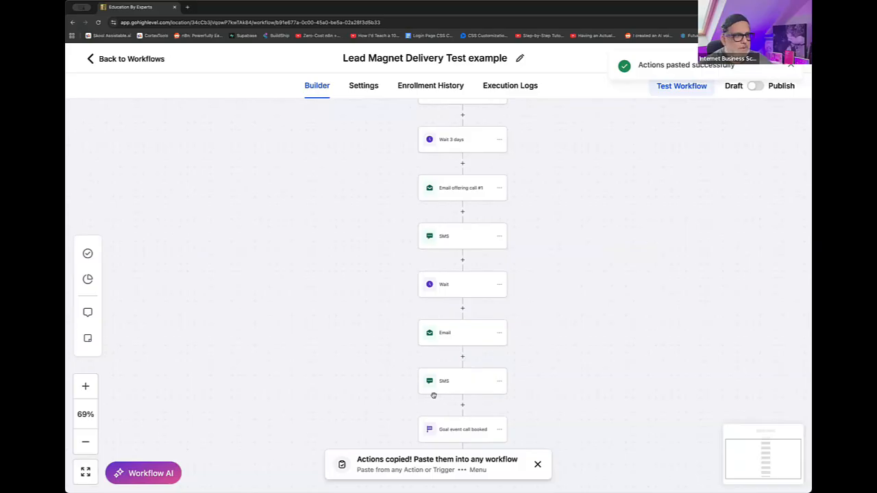
pyautogui.scroll(-1, 575, 407)
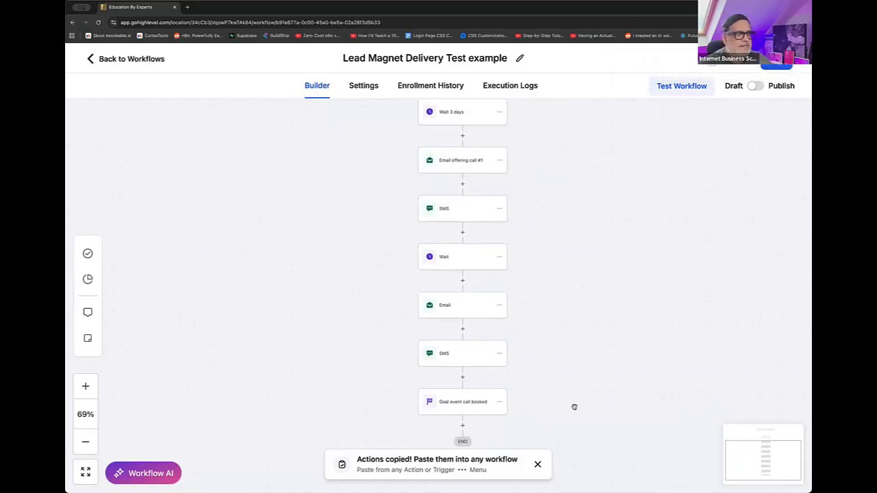
pyautogui.scroll(-1, 574, 407)
pyautogui.scroll(3, 572, 403)
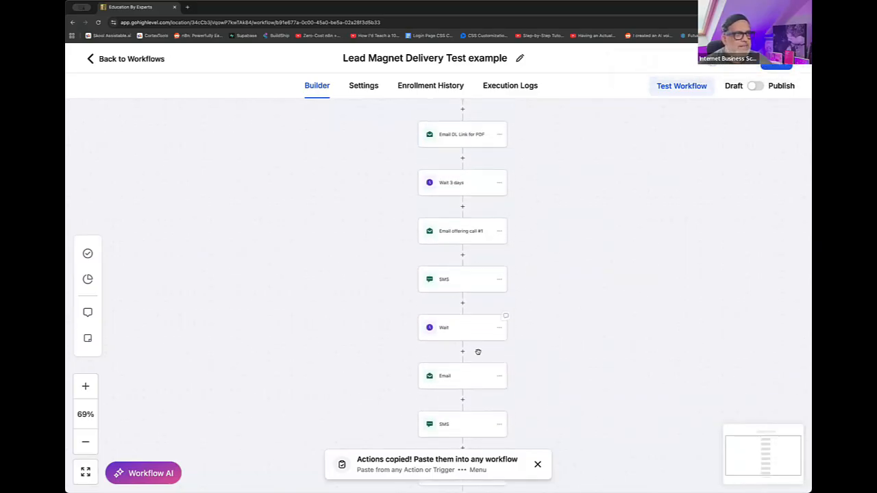
pyautogui.scroll(-1, 463, 427)
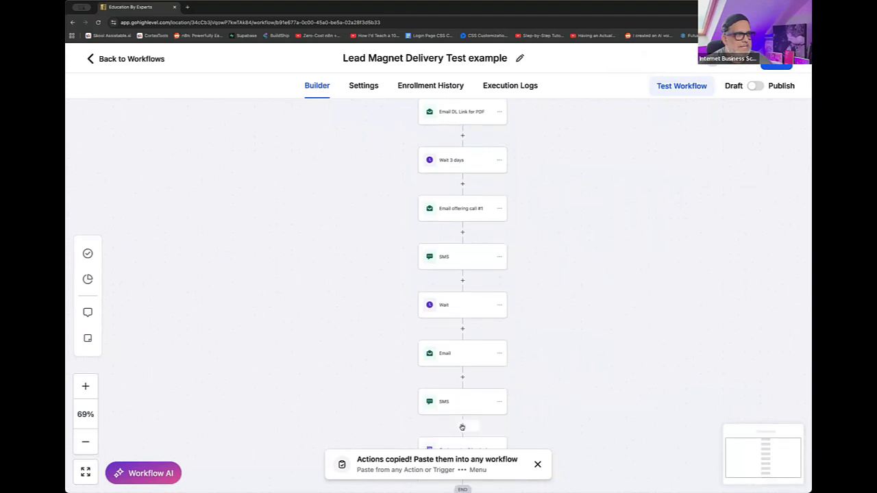
pyautogui.scroll(-2, 462, 427)
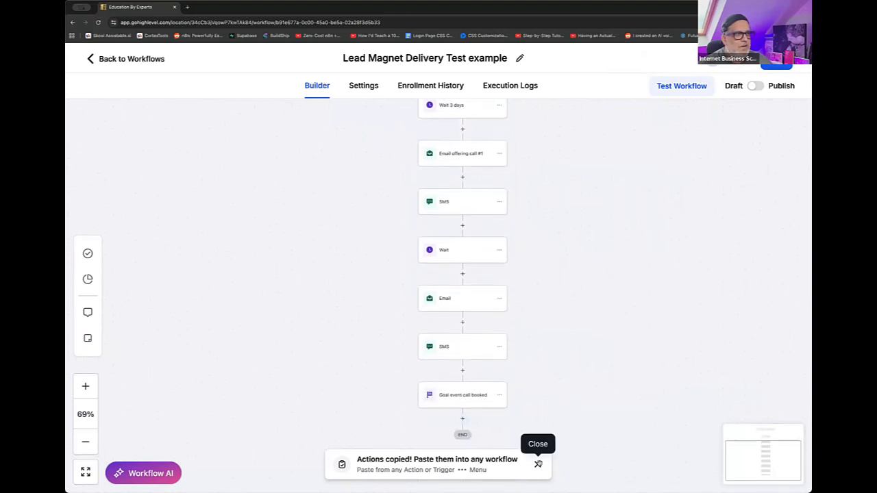
pyautogui.click(538, 465)
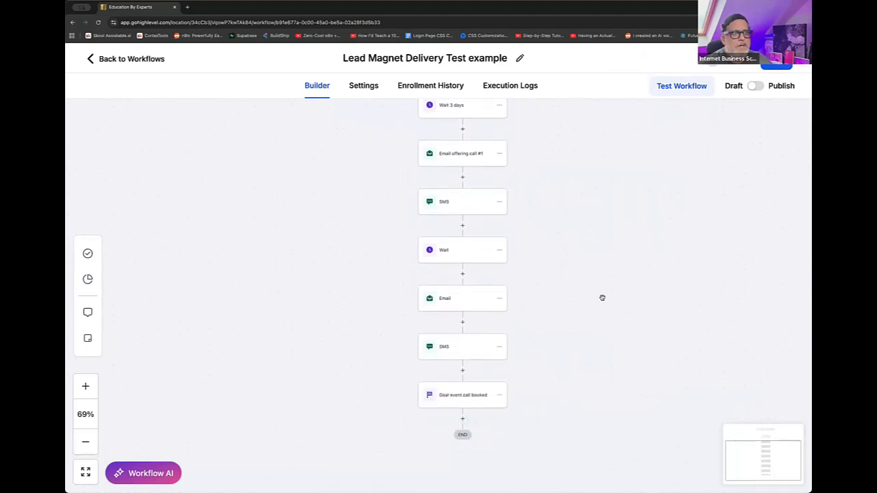
# - Save the lead magnet workflow as a draft
pyautogui.scroll(2, 548, 363)
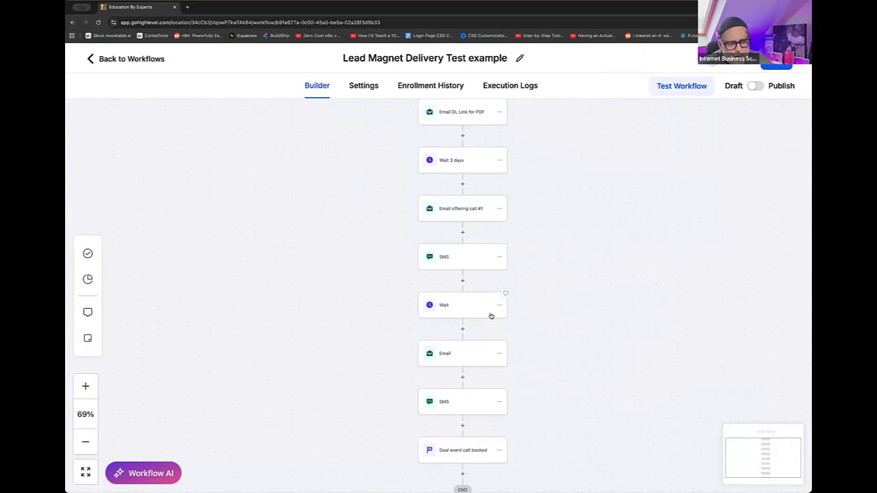
pyautogui.hscroll(2, 465, 313)
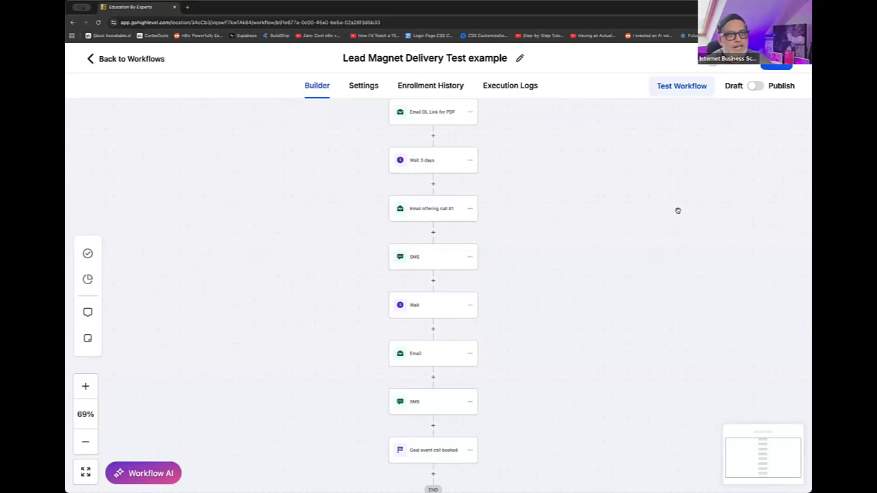
pyautogui.click(753, 87)
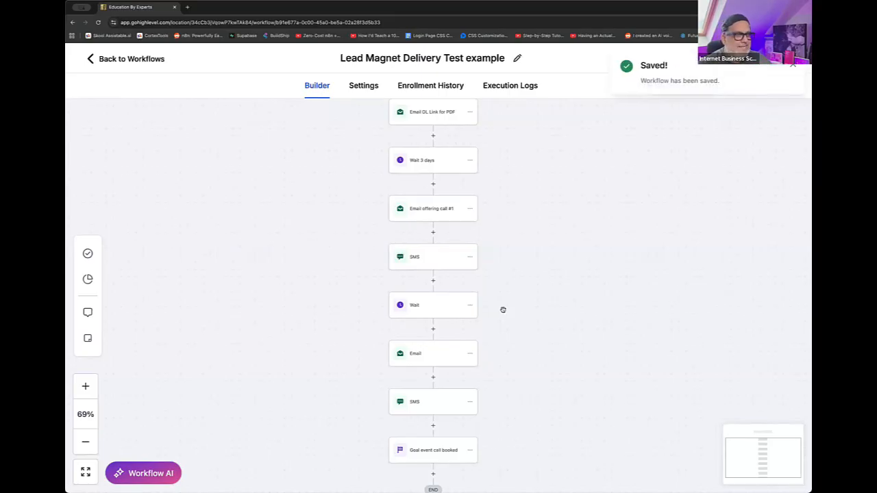
# - Insert an If/Else condition between the pasted SMS and the call-booked goal, and open the choices for the branch's condition field
pyautogui.click(434, 425)
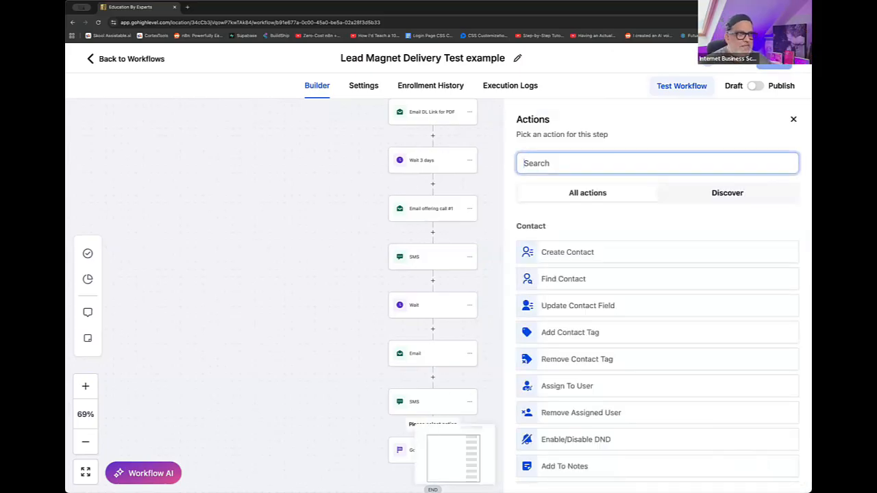
pyautogui.write('if')
pyautogui.click(593, 253)
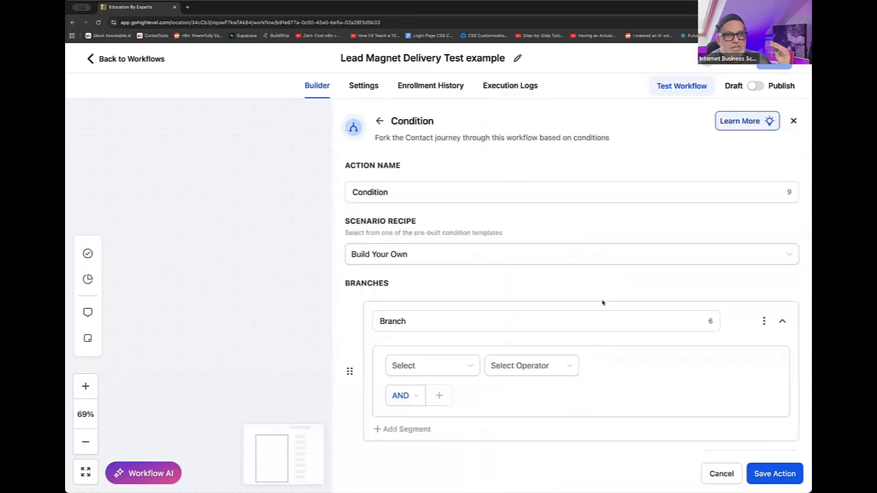
pyautogui.click(452, 366)
pyautogui.write('tag')
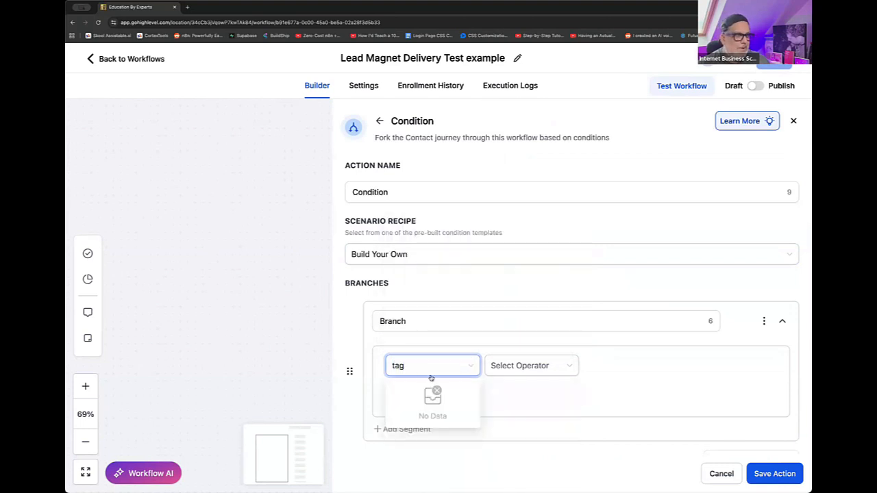
pyautogui.doubleClick(395, 366)
pyautogui.press('BackSpace')
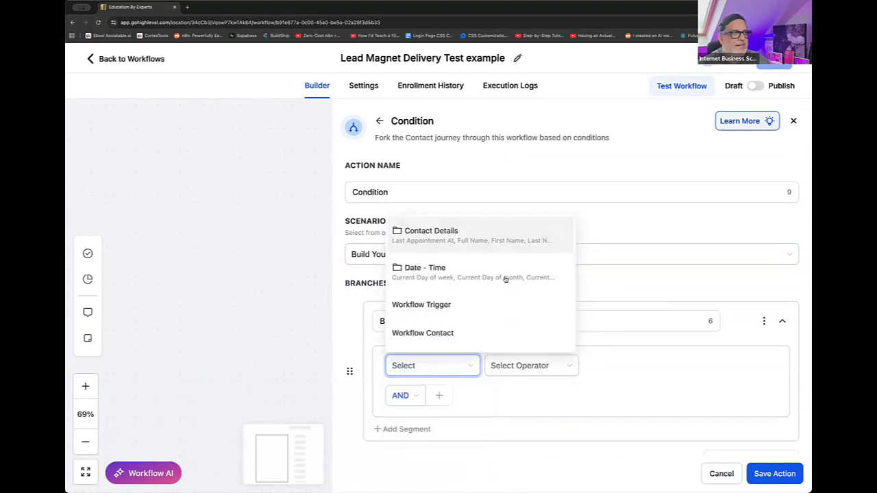
# - Set the branch condition to the Tags field from Contact Details with the Includes operator
pyautogui.click(455, 235)
pyautogui.scroll(-10, 455, 270)
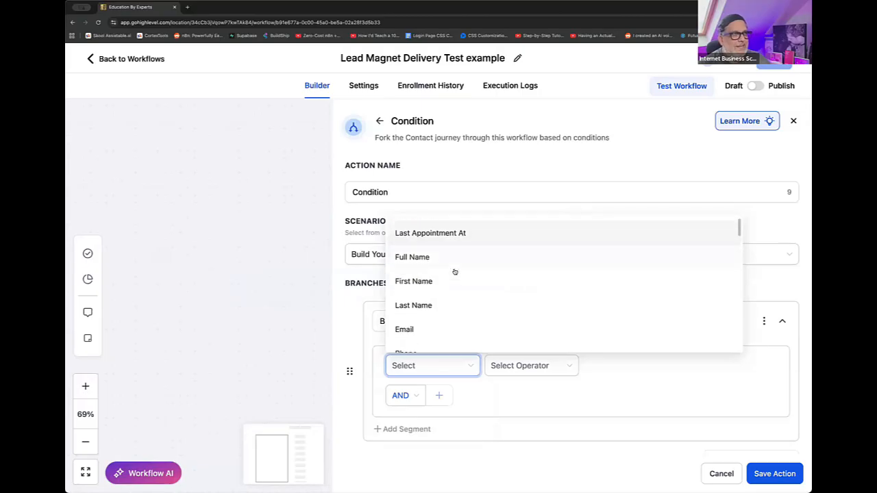
pyautogui.scroll(-5, 455, 272)
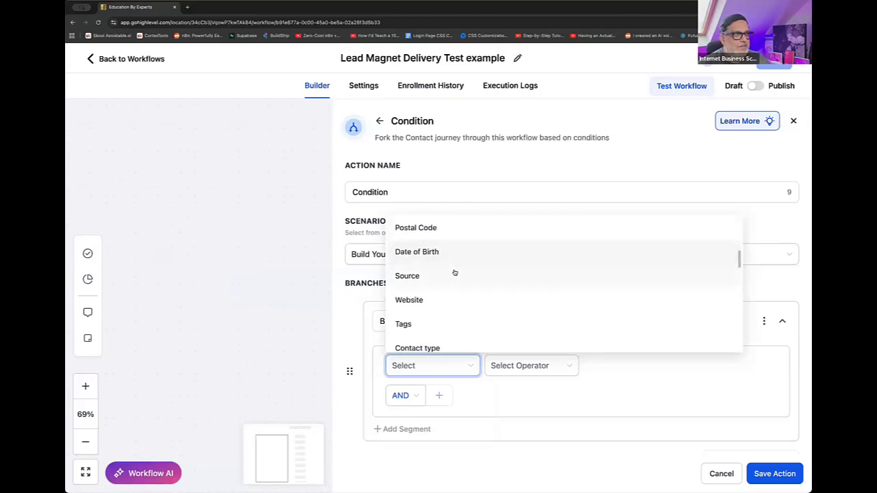
pyautogui.click(419, 269)
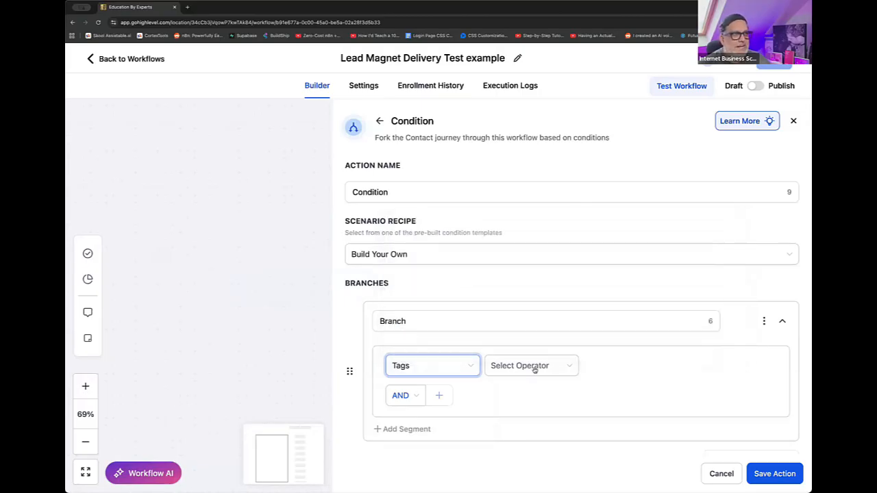
pyautogui.click(535, 369)
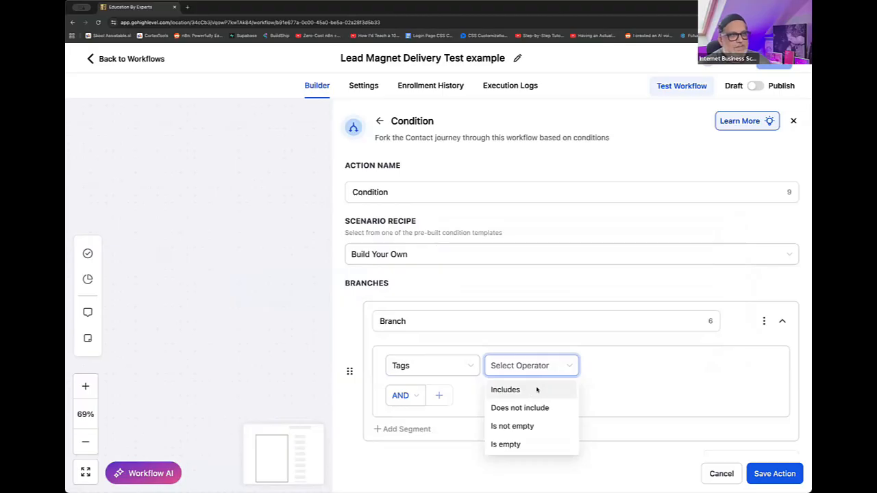
pyautogui.click(537, 390)
# - Select the existing "test group call booked" tag as the branch condition's value and save the condition action
pyautogui.click(619, 368)
pyautogui.write('vi')
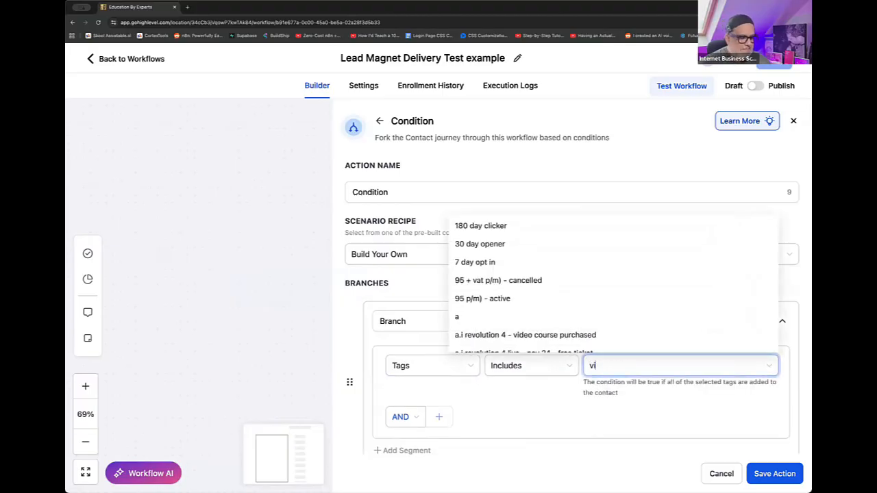
pyautogui.write('sh')
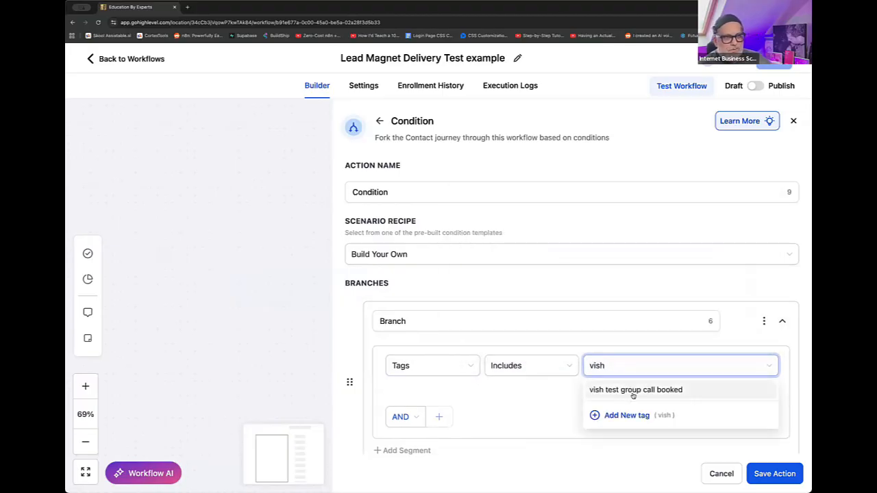
pyautogui.click(631, 390)
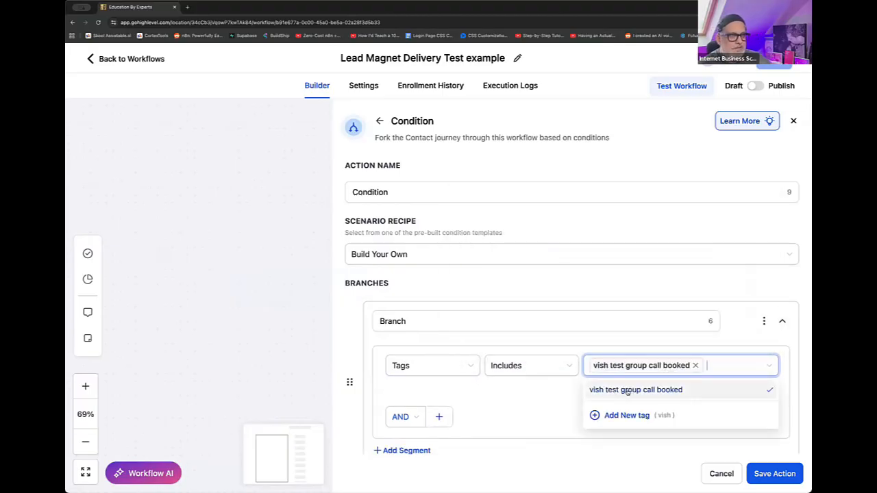
pyautogui.click(758, 474)
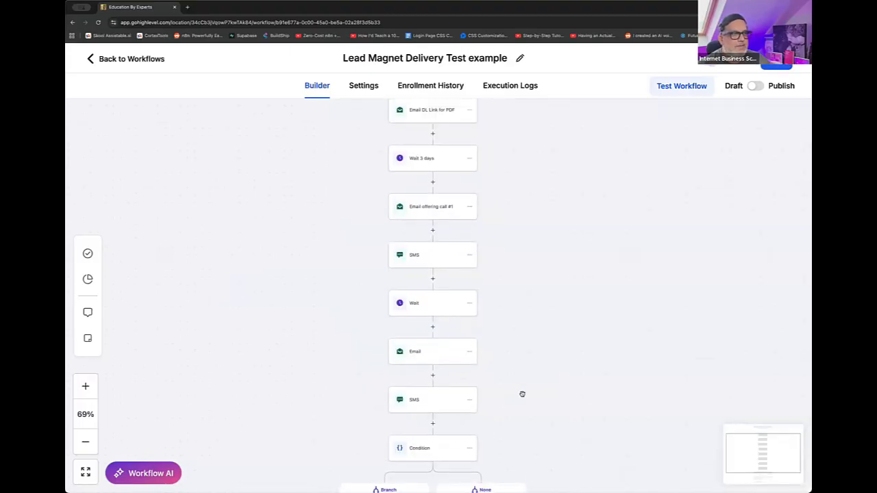
# - Delete the condition after the final SMS together with all of its branches
pyautogui.scroll(-3, 523, 398)
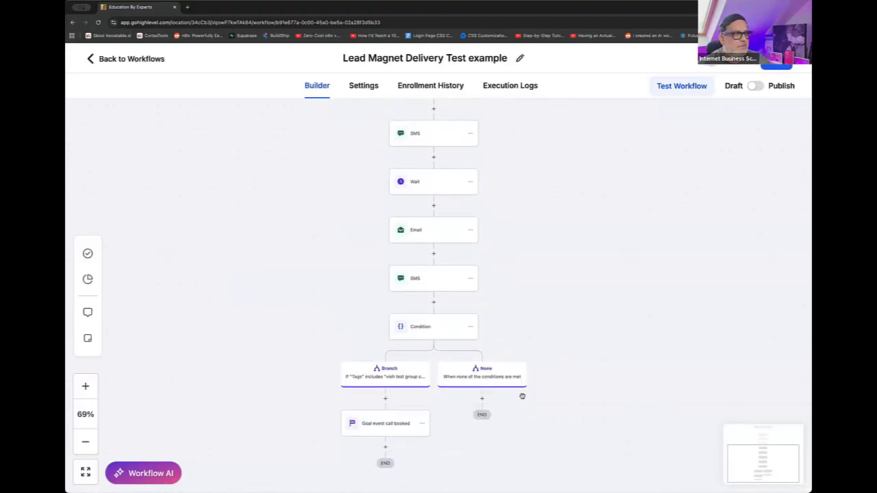
pyautogui.click(85, 386)
pyautogui.click(86, 385)
pyautogui.click(86, 385)
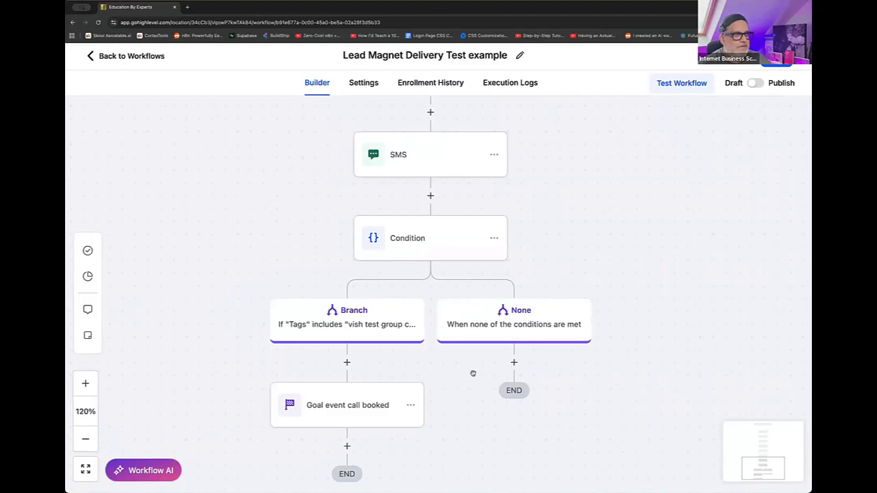
pyautogui.scroll(-2, 640, 315)
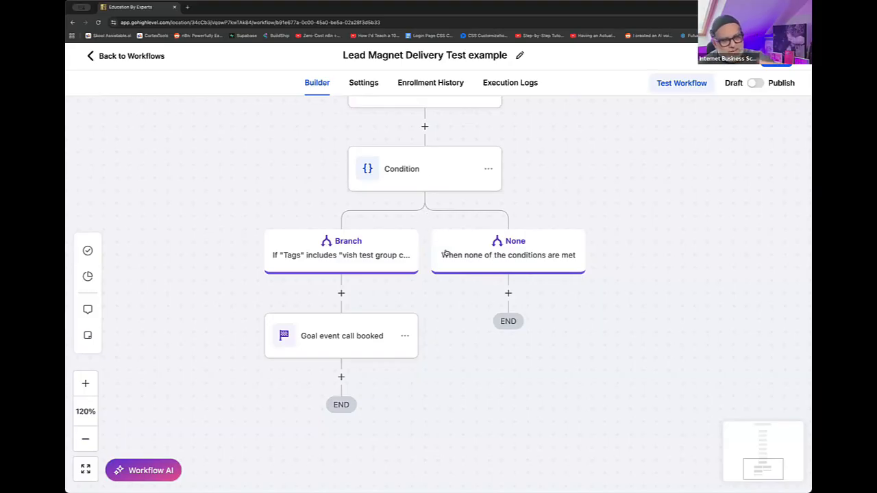
pyautogui.click(488, 170)
pyautogui.moveTo(537, 271)
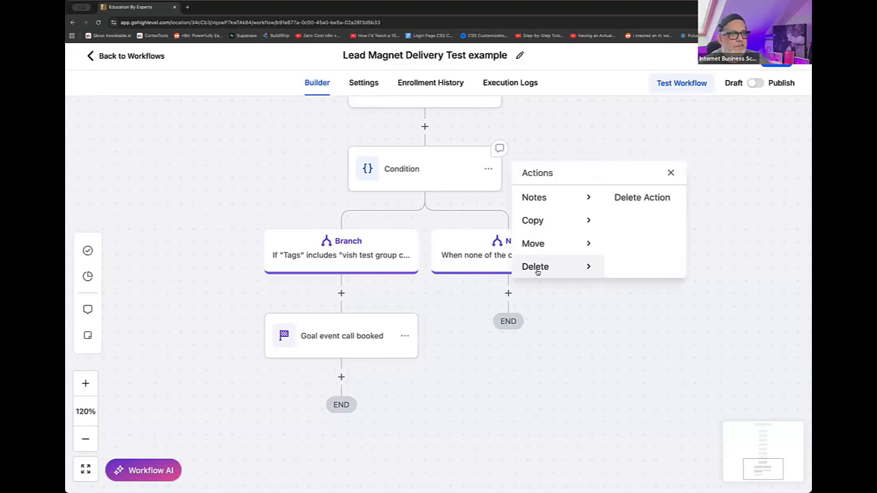
pyautogui.scroll(1, 538, 272)
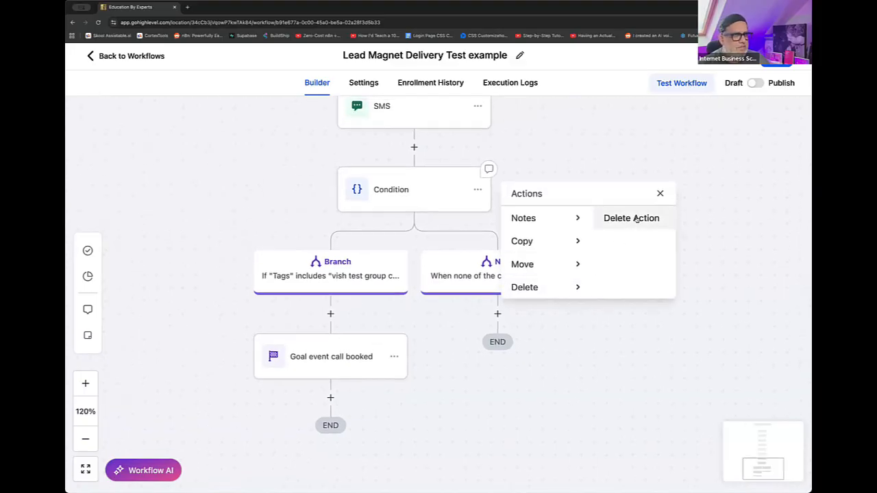
pyautogui.click(635, 219)
pyautogui.click(547, 306)
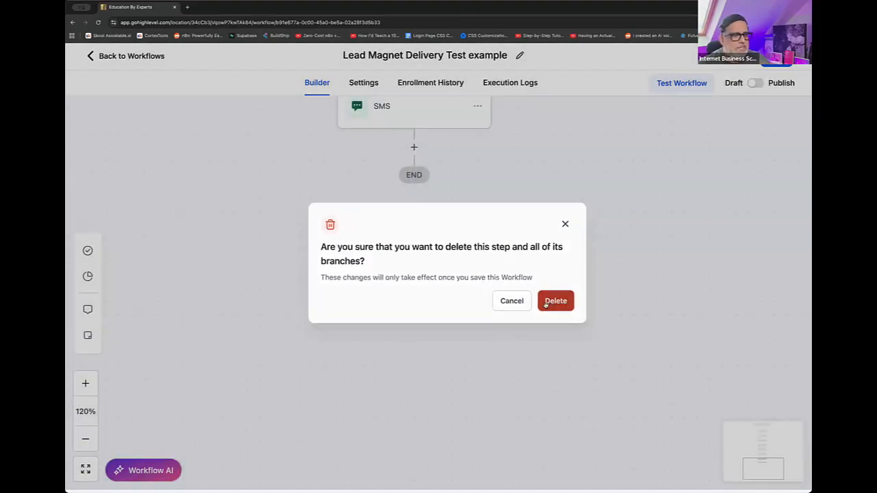
# - Add a Goal Event action directly after the final SMS at the end of the workflow
pyautogui.scroll(10, 543, 310)
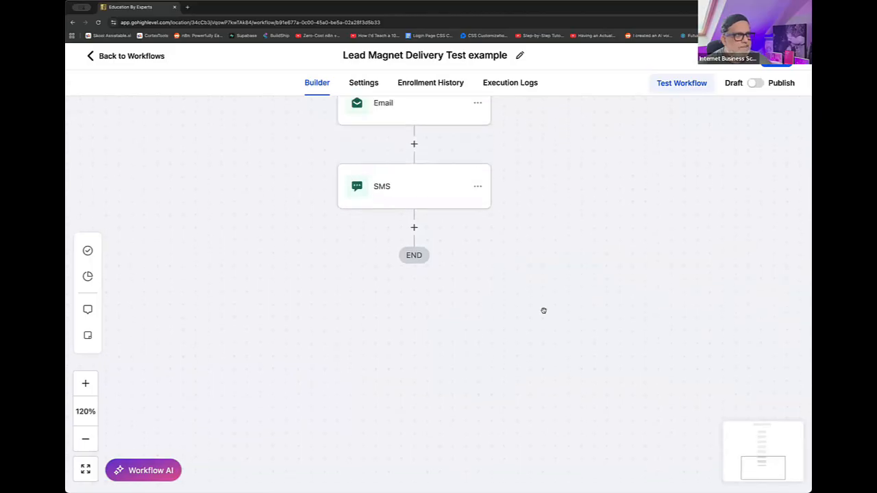
pyautogui.scroll(-4, 436, 303)
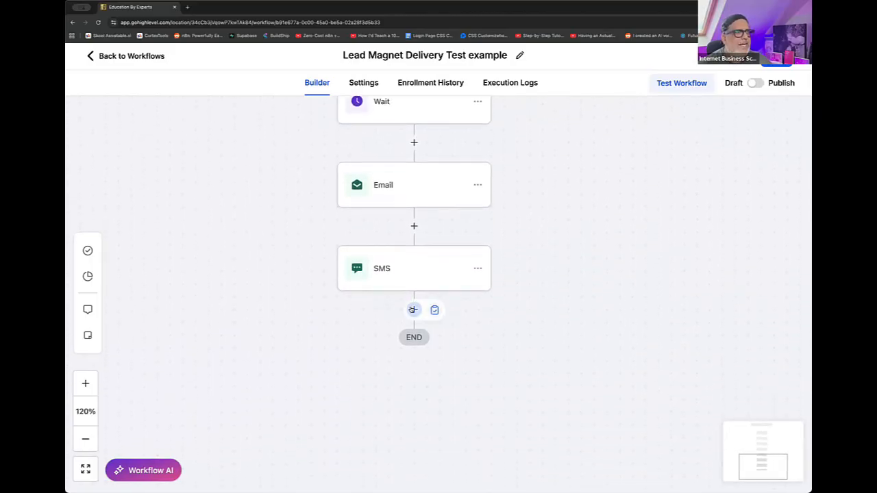
pyautogui.click(414, 309)
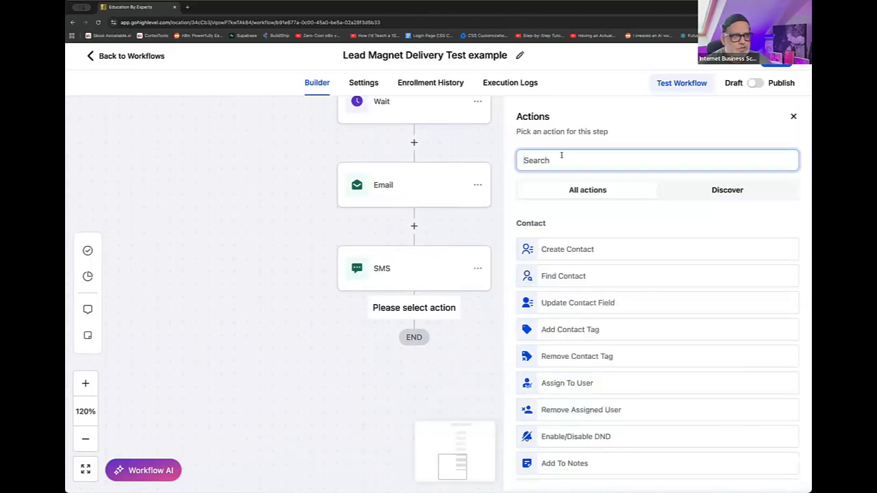
pyautogui.write('goal')
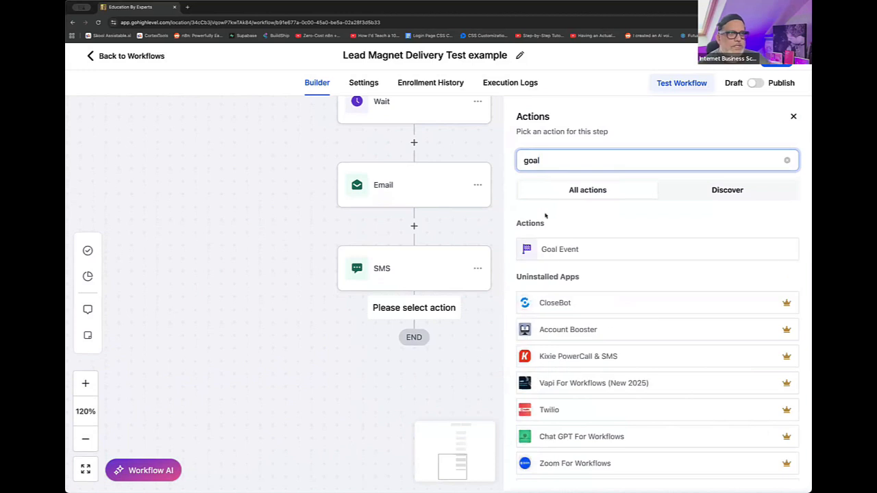
pyautogui.click(548, 249)
pyautogui.scroll(1, 570, 283)
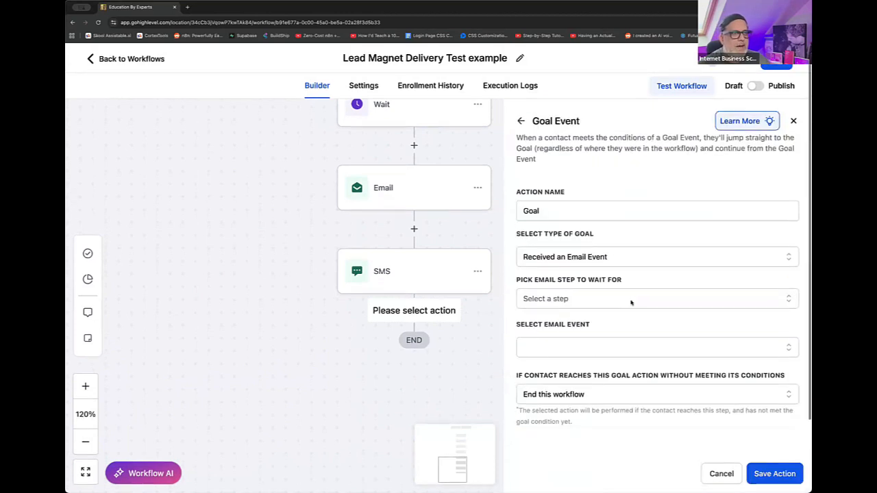
# - Set the goal type to Added a contact Tag and choose the existing "test group call booked" tag
pyautogui.click(622, 255)
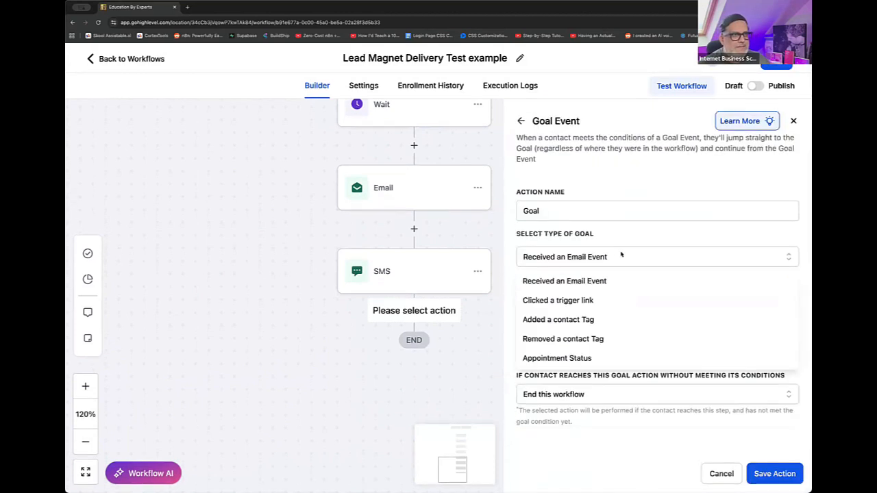
pyautogui.click(569, 319)
pyautogui.click(572, 306)
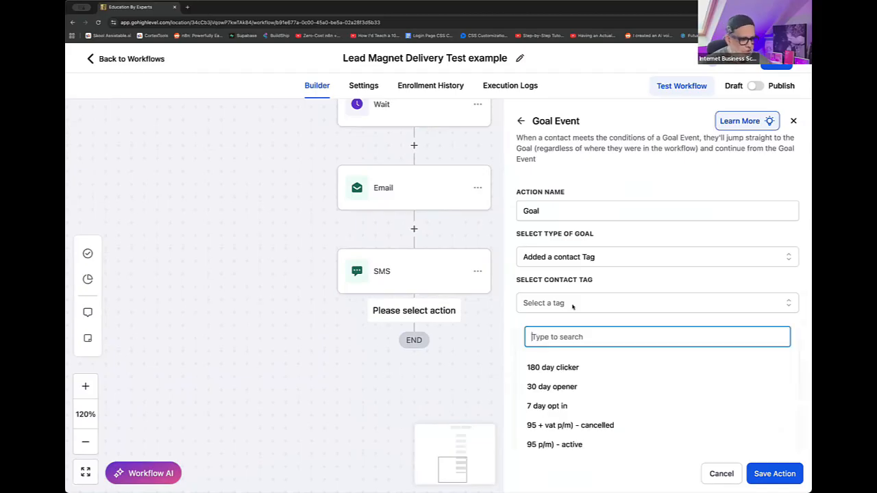
pyautogui.write('vish')
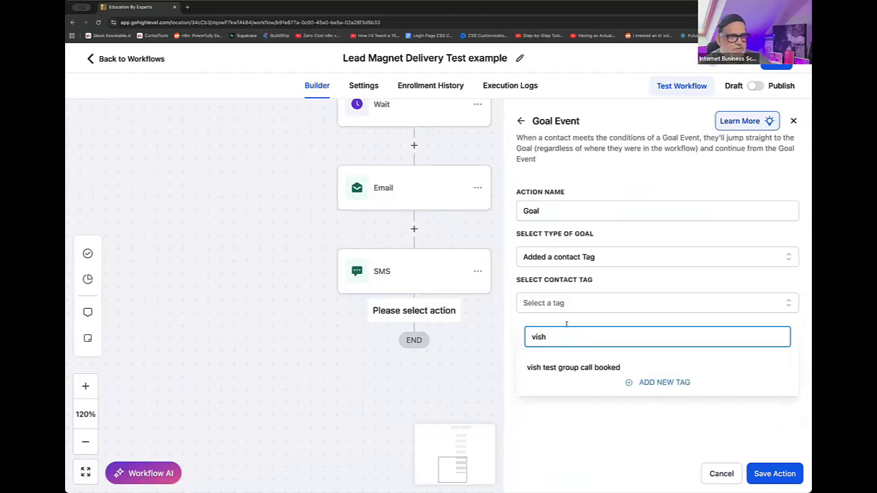
pyautogui.click(559, 371)
pyautogui.click(611, 442)
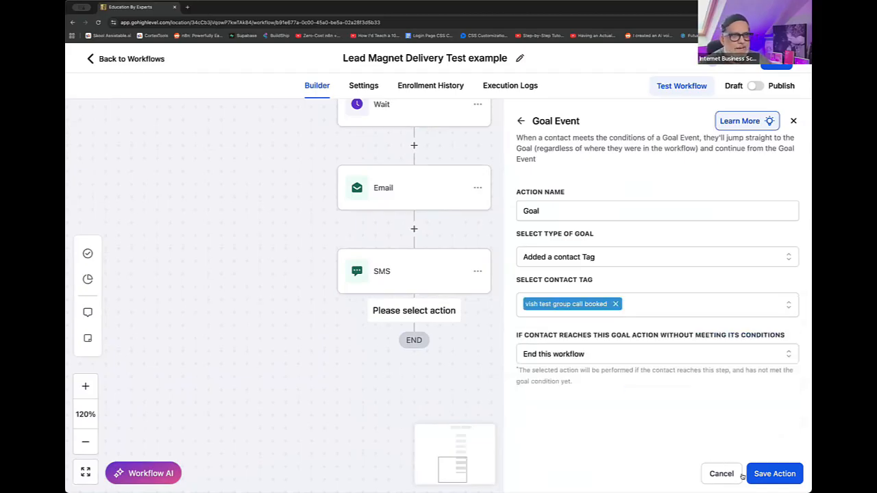
# - Name the goal action "Goal:Call Booked" and save it
pyautogui.click(608, 204)
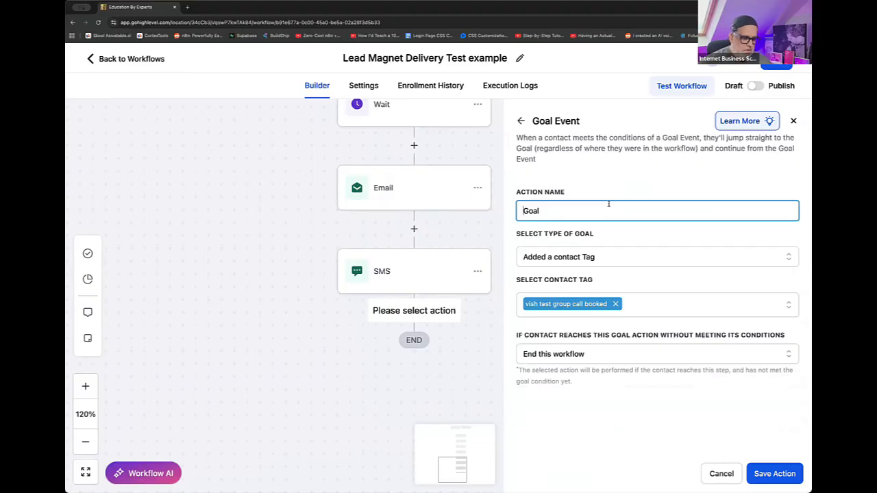
pyautogui.write('Goal:')
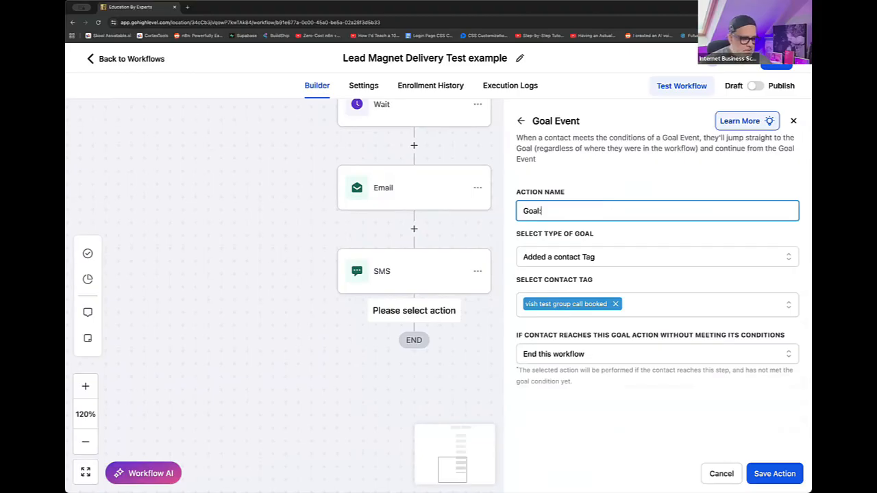
pyautogui.write('Call Booked')
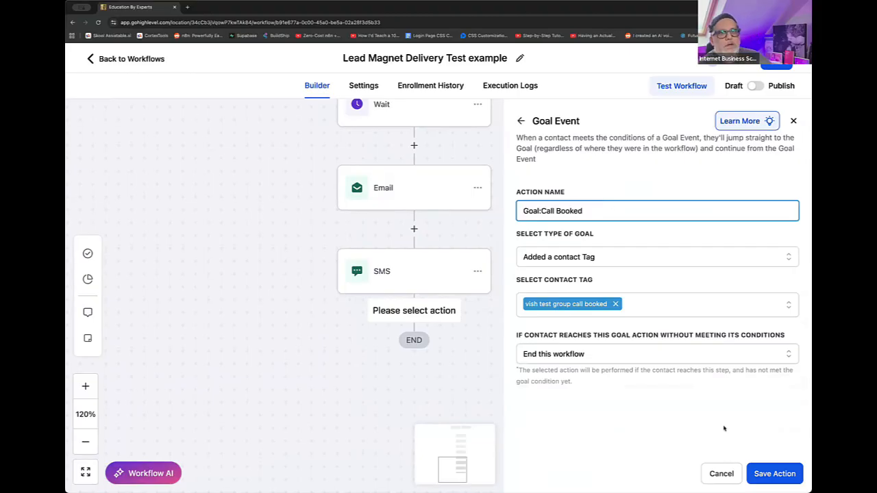
pyautogui.click(763, 473)
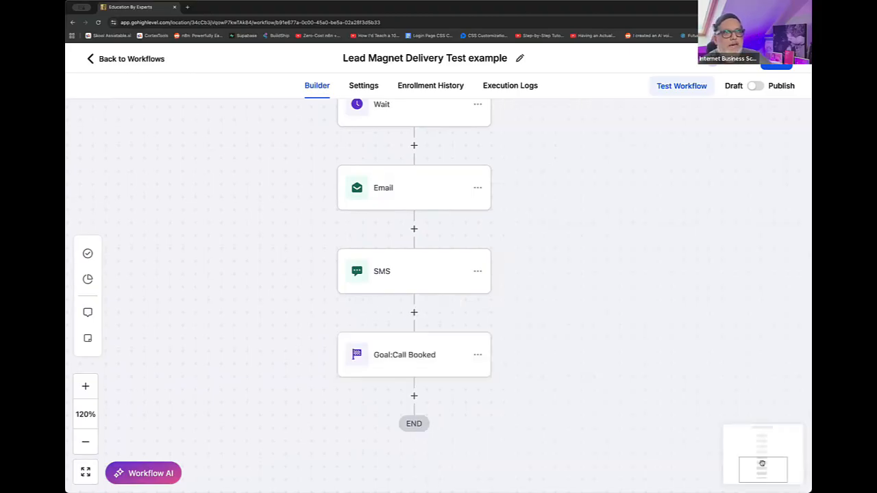
# - Switch the lead magnet workflow from Draft to Publish and save it
pyautogui.click(759, 87)
pyautogui.click(771, 64)
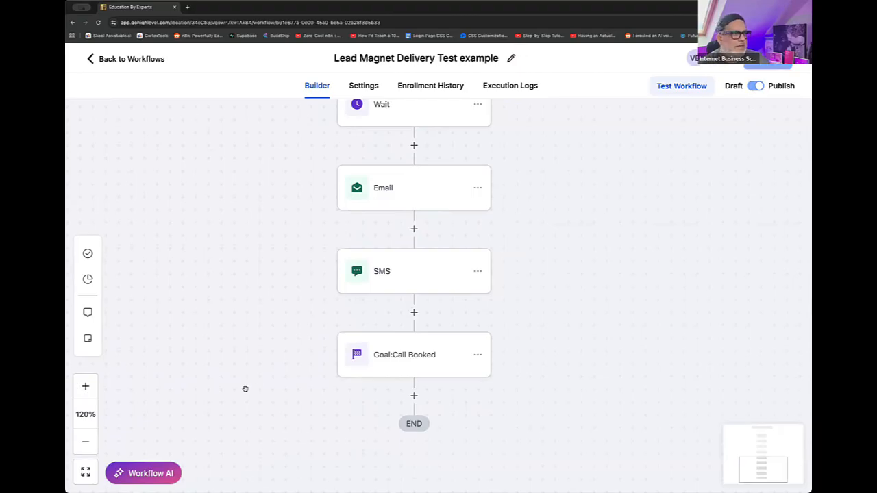
# - Review the full workflow sequence from the form-submitted trigger through the emails, waits and SMS actions to the call-booked goal
pyautogui.click(85, 442)
pyautogui.click(86, 442)
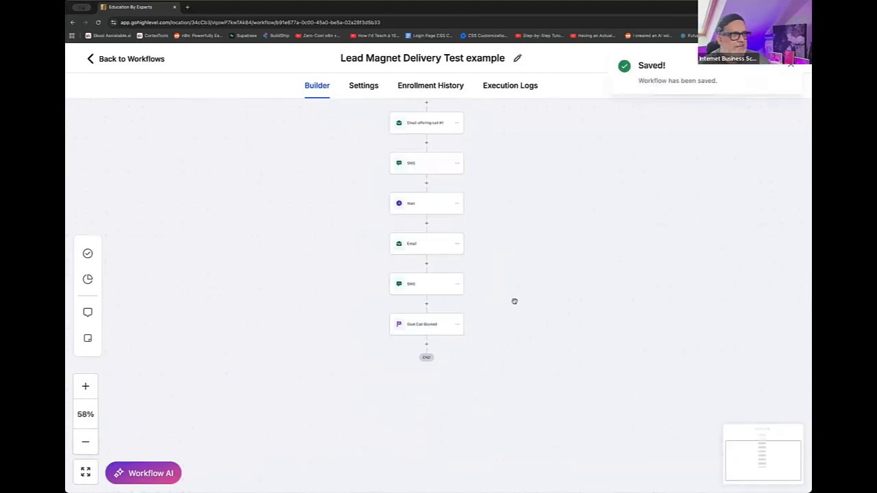
pyautogui.moveTo(492, 328); pyautogui.dragTo(482, 339)
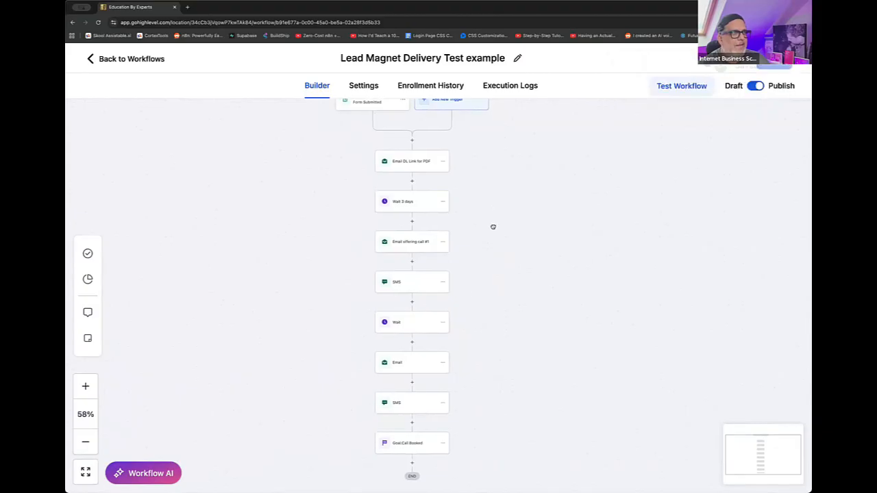
pyautogui.moveTo(491, 225); pyautogui.dragTo(483, 241)
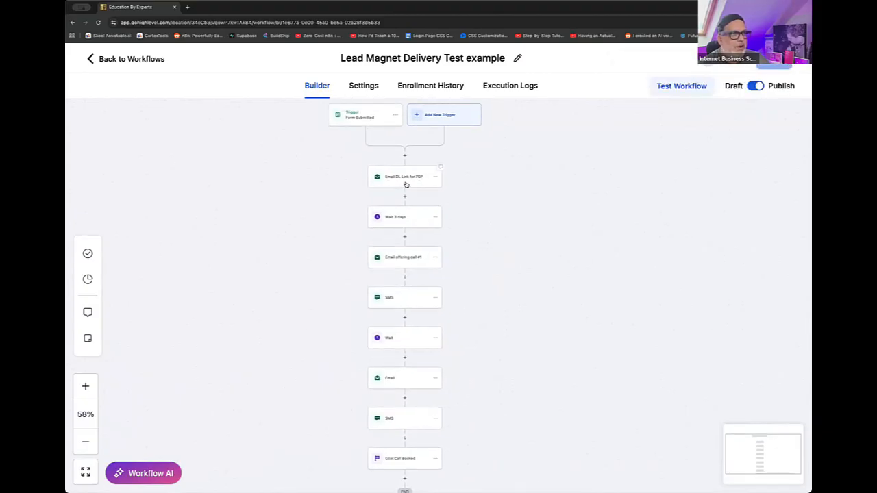
pyautogui.scroll(1, 409, 225)
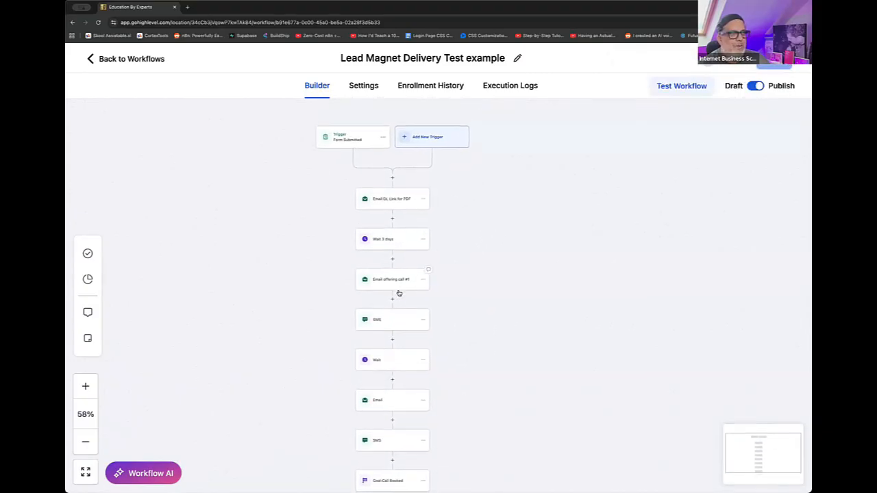
pyautogui.scroll(-3, 411, 270)
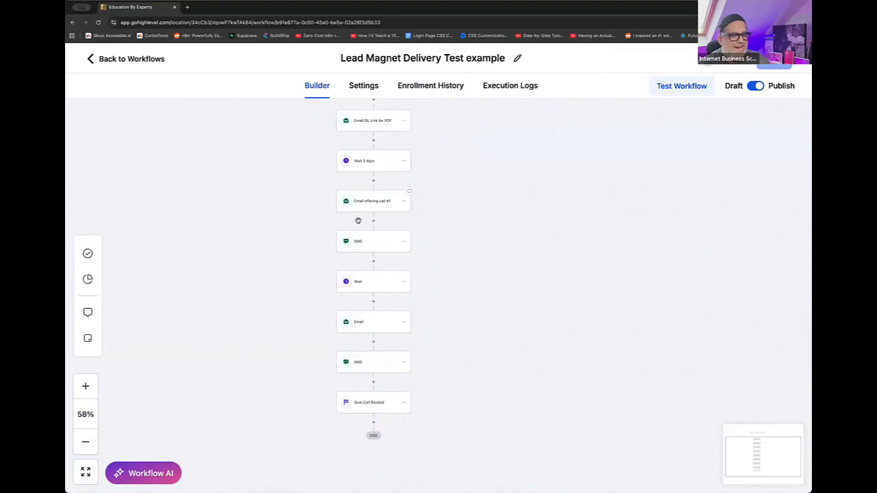
pyautogui.hscroll(1, 380, 409)
pyautogui.hscroll(1, 380, 410)
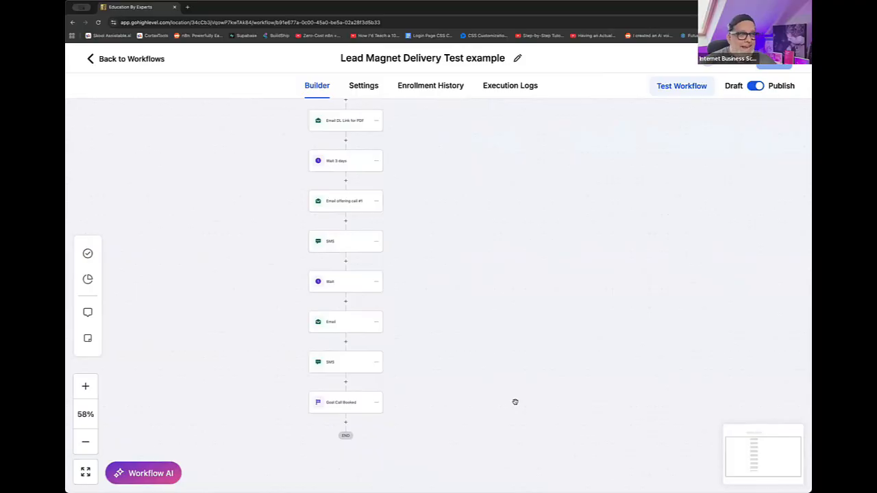
pyautogui.hscroll(-4, 439, 409)
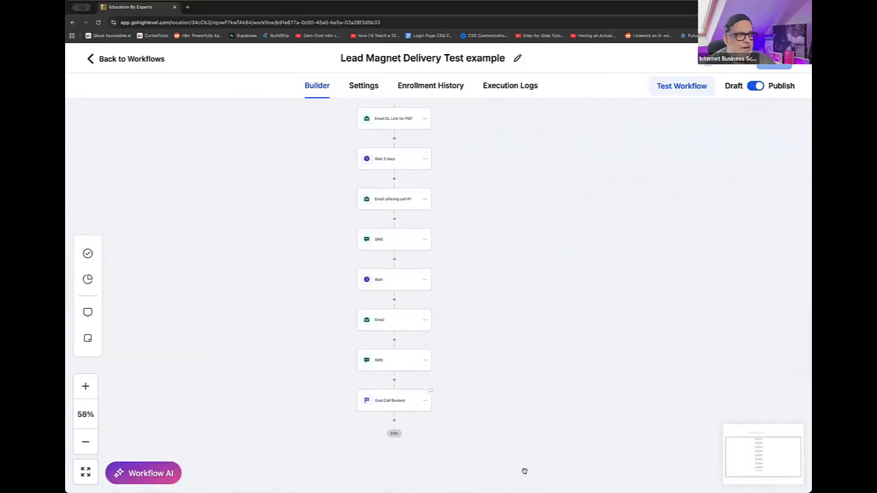
pyautogui.moveTo(516, 246); pyautogui.dragTo(449, 274)
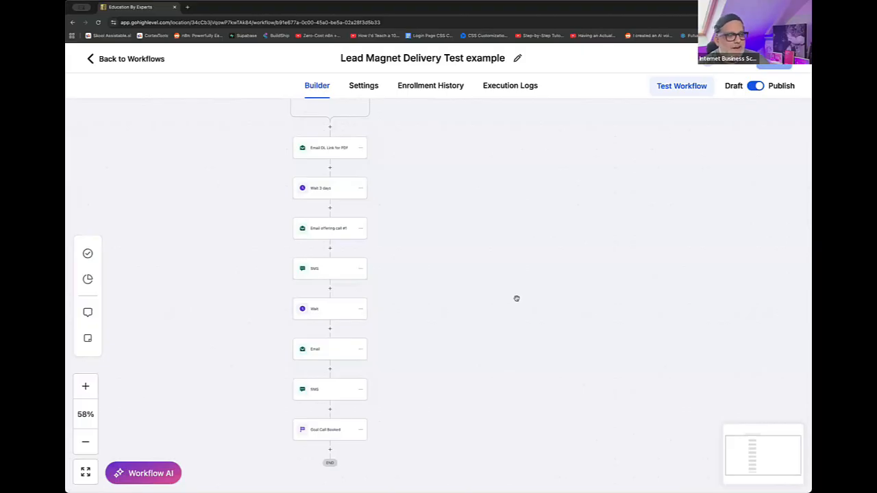
pyautogui.scroll(2, 517, 297)
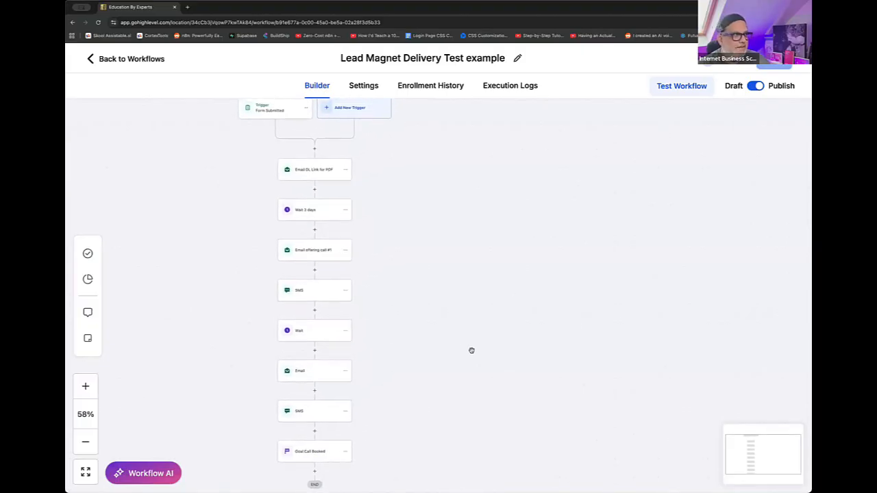
pyautogui.scroll(1, 329, 419)
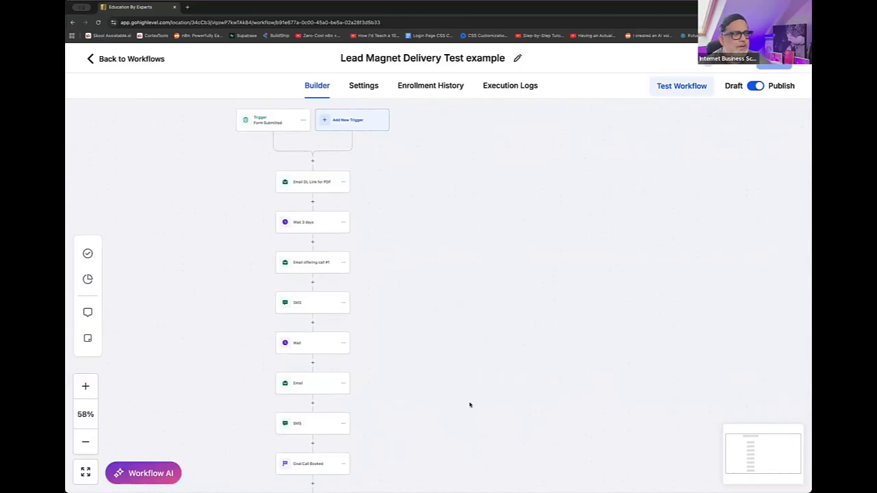
pyautogui.moveTo(456, 407)
pyautogui.mouseDown()
pyautogui.moveTo(462, 341)
pyautogui.moveTo(451, 409)
pyautogui.mouseUp()
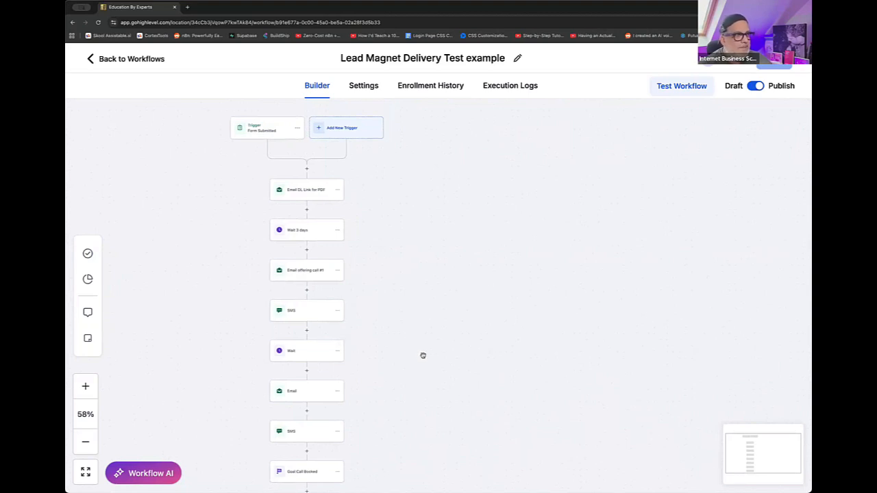
pyautogui.moveTo(466, 358); pyautogui.dragTo(468, 306)
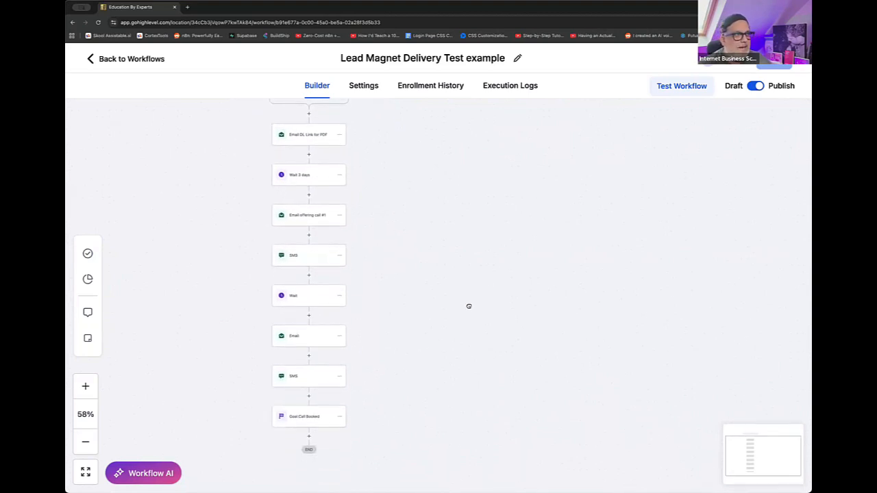